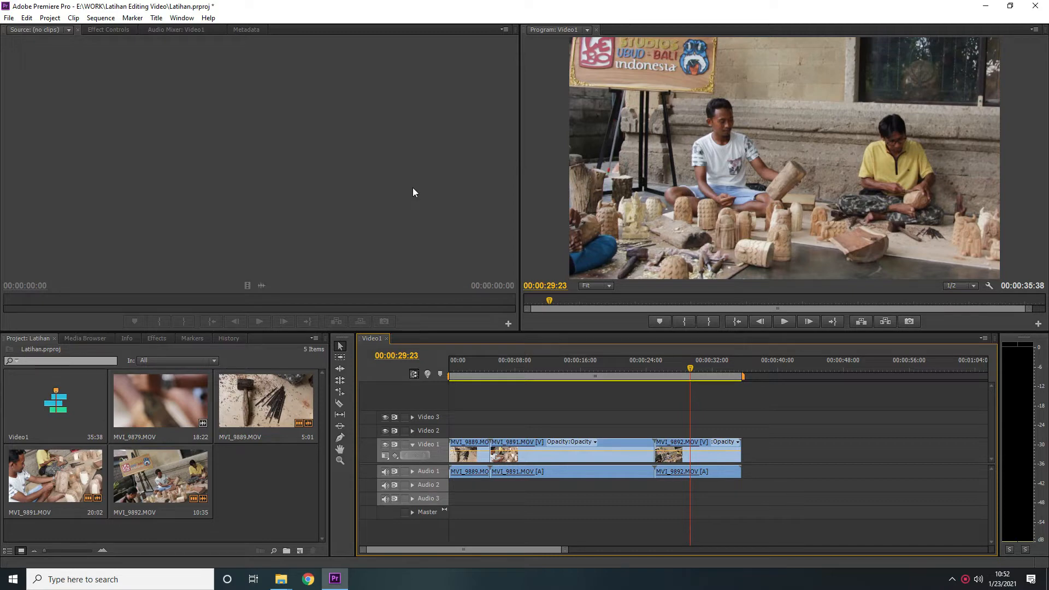
- Create a new default still title named "Teks Judul" with the default video settings
click(157, 18)
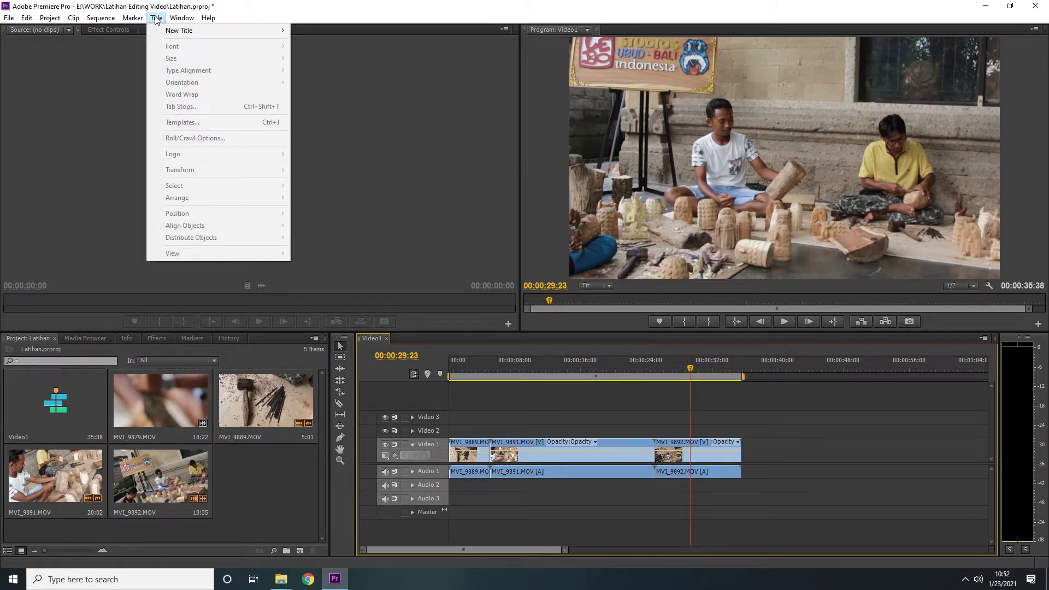
mouse_move(234, 32)
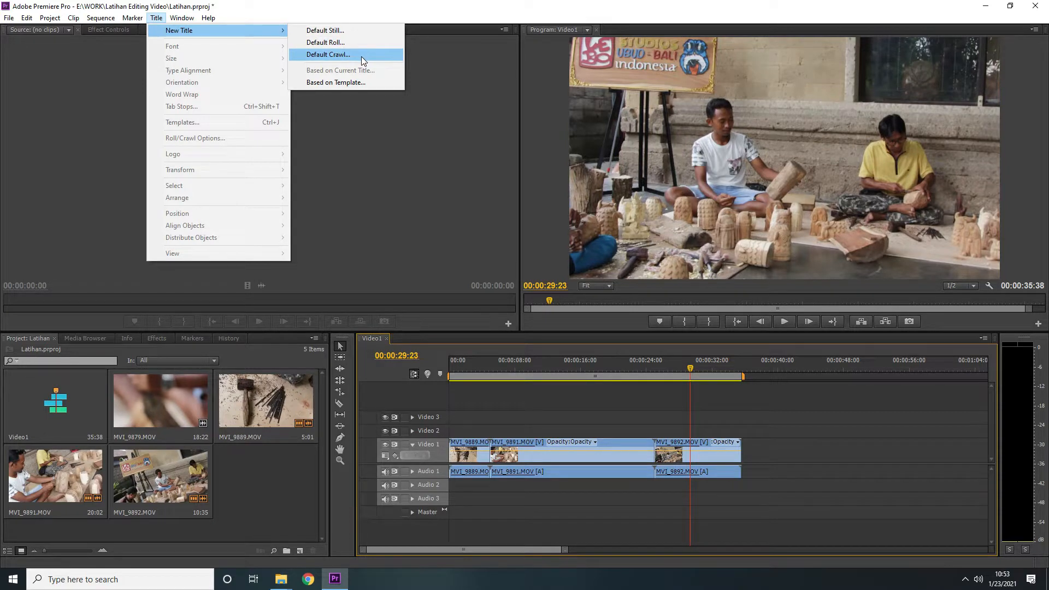
click(357, 31)
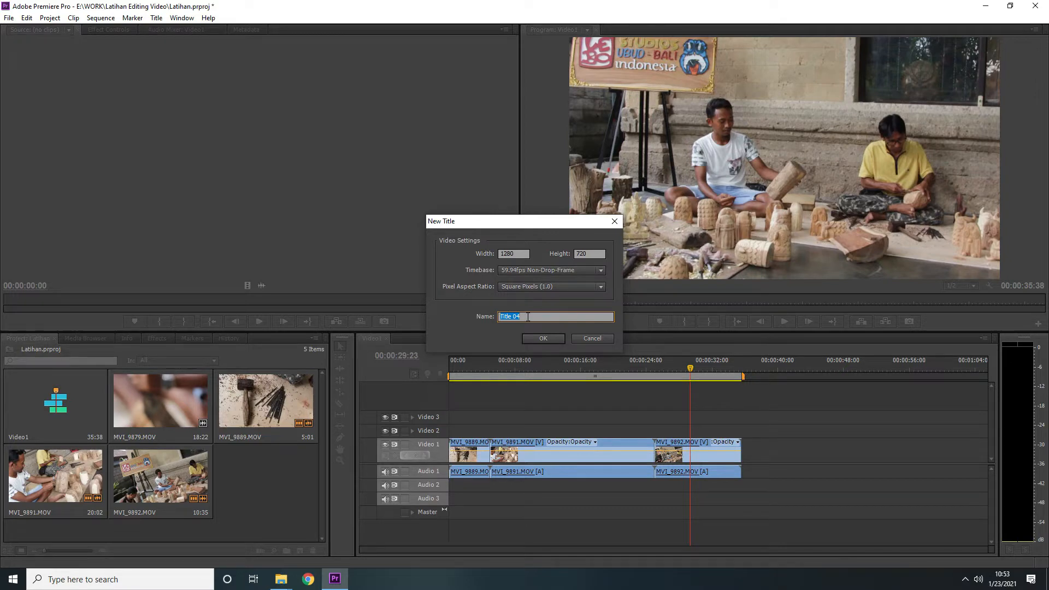
text(Teks Judul)
click(543, 338)
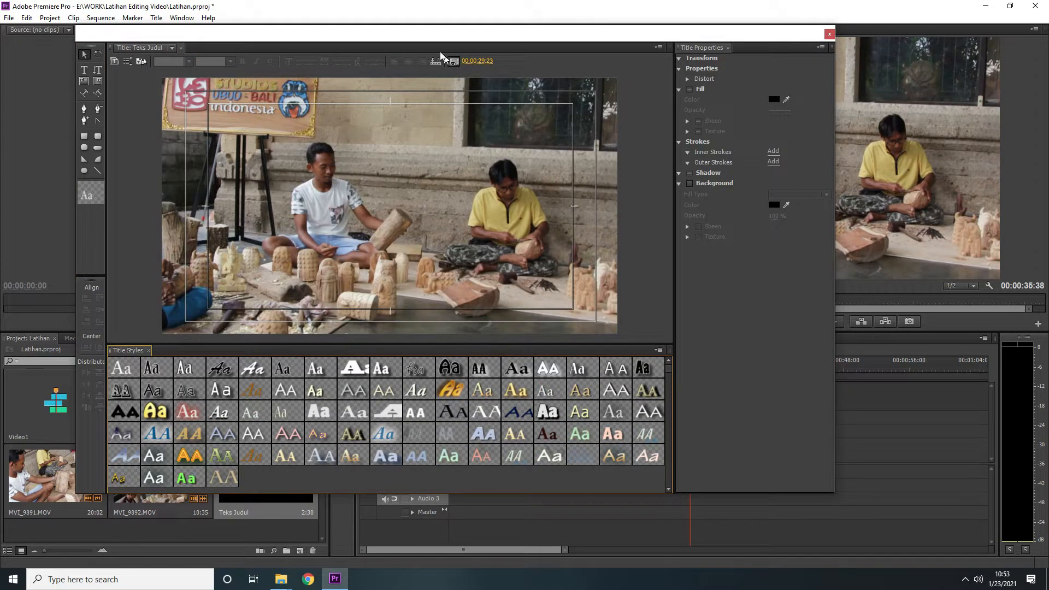
drag(445, 34, 507, 47)
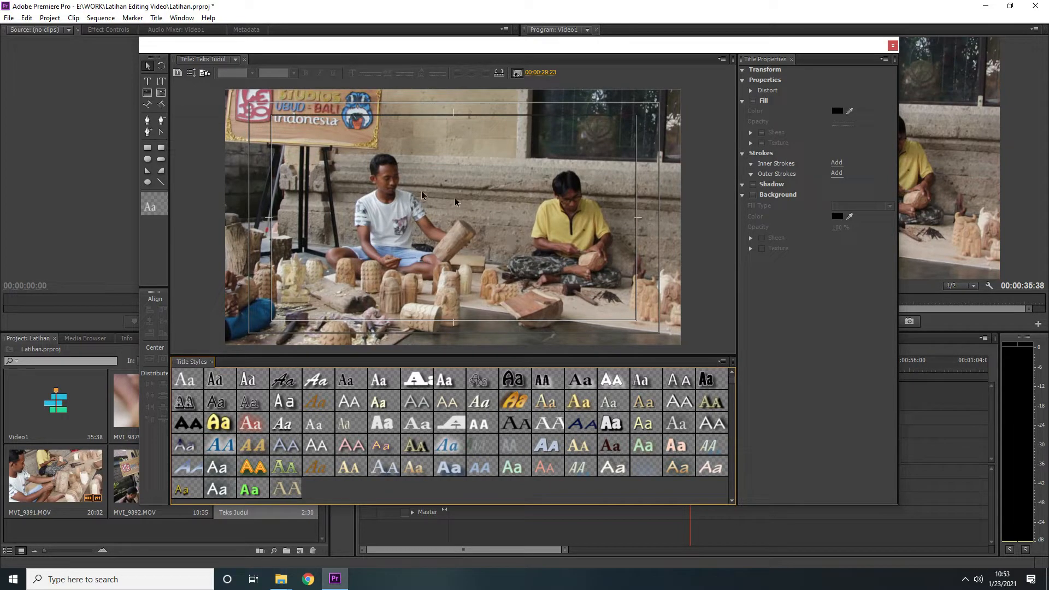
- Add the text "LEBO" near the middle of the title frame with the Type tool
click(148, 83)
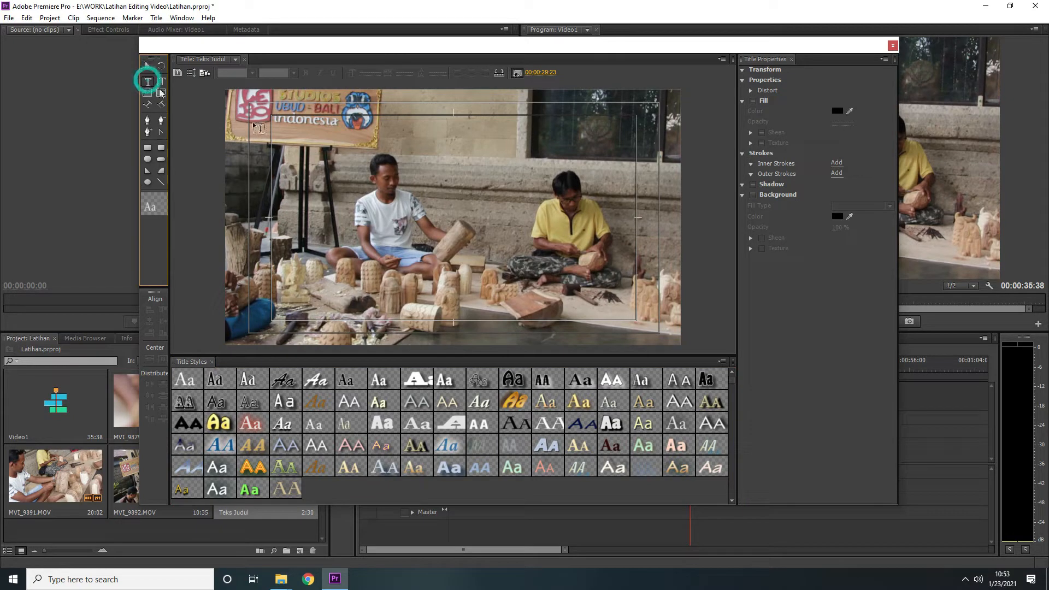
click(425, 230)
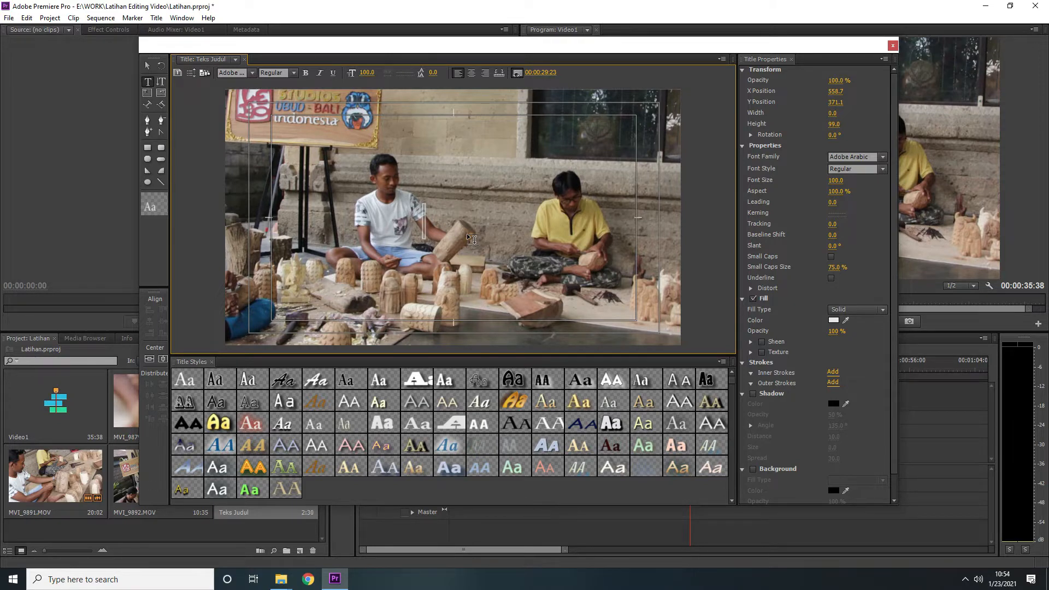
text(LEBO)
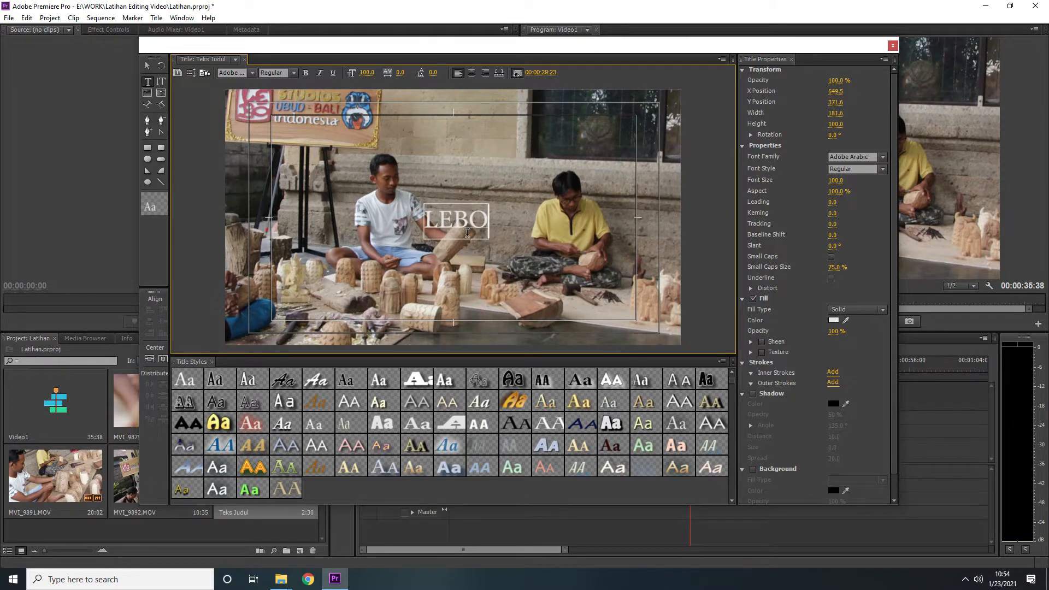
key(Escape)
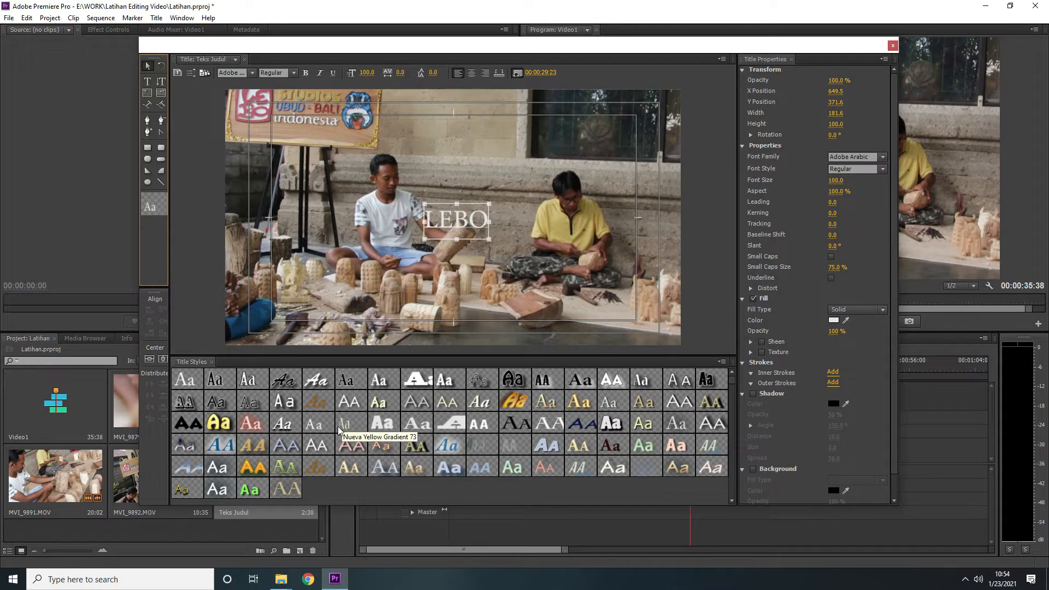
- Apply the thin white Lithos Pro title style to the LEBO text and change its font to Lucida Console
click(681, 408)
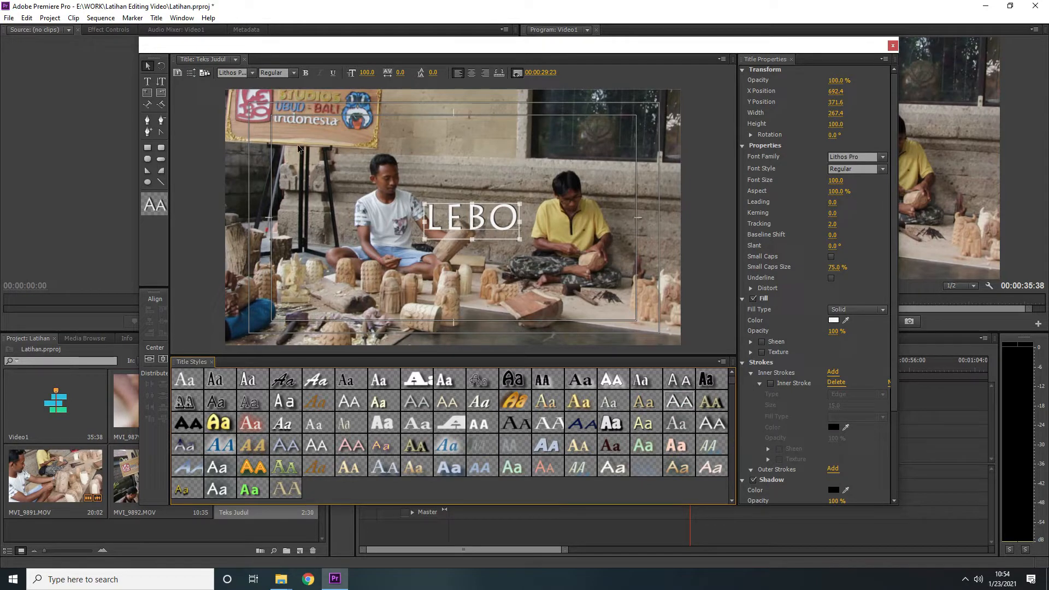
click(253, 73)
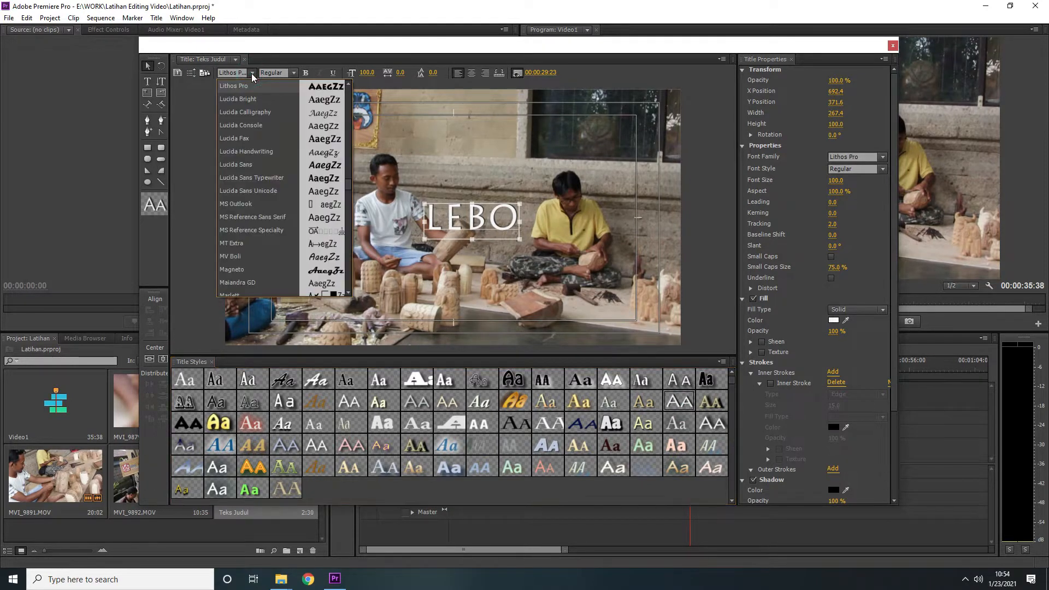
scroll(255, 201, up, 2)
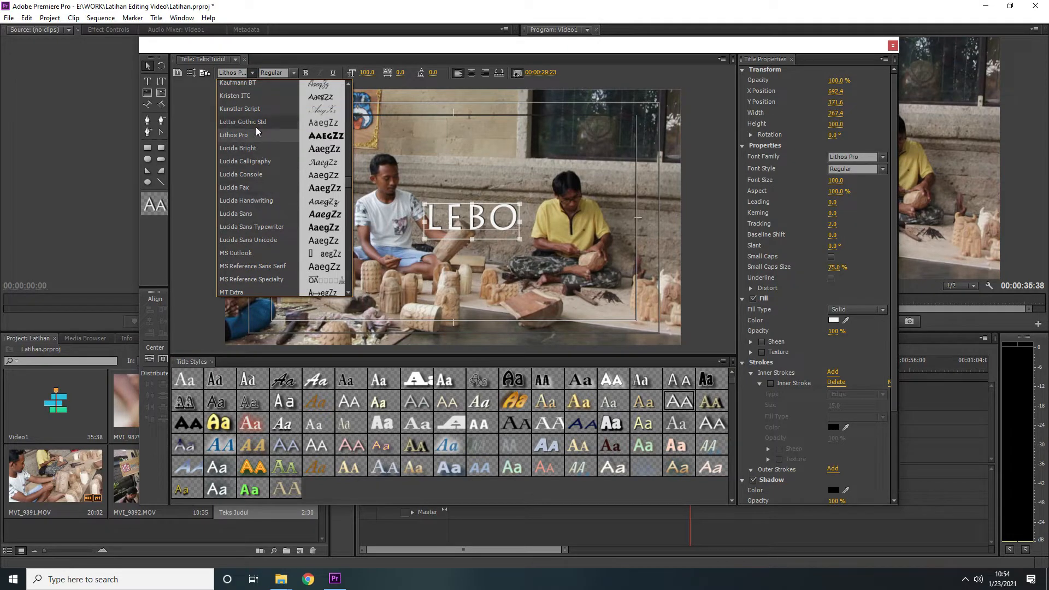
click(257, 126)
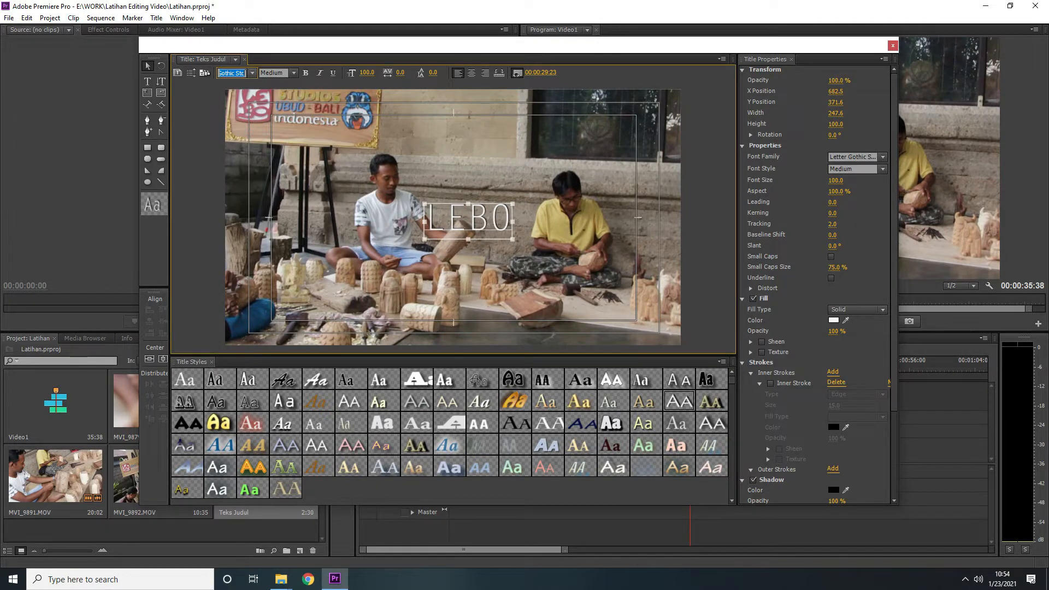
scroll(246, 72, down, 3)
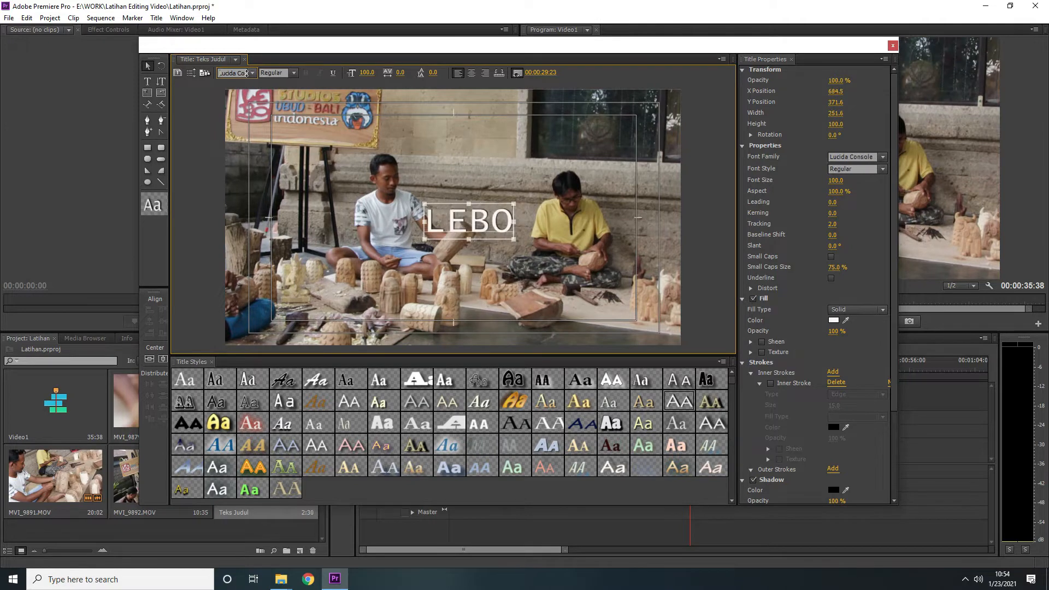
click(210, 124)
- Centre the LEBO text horizontally and vertically in the title frame
click(477, 228)
click(162, 359)
click(149, 359)
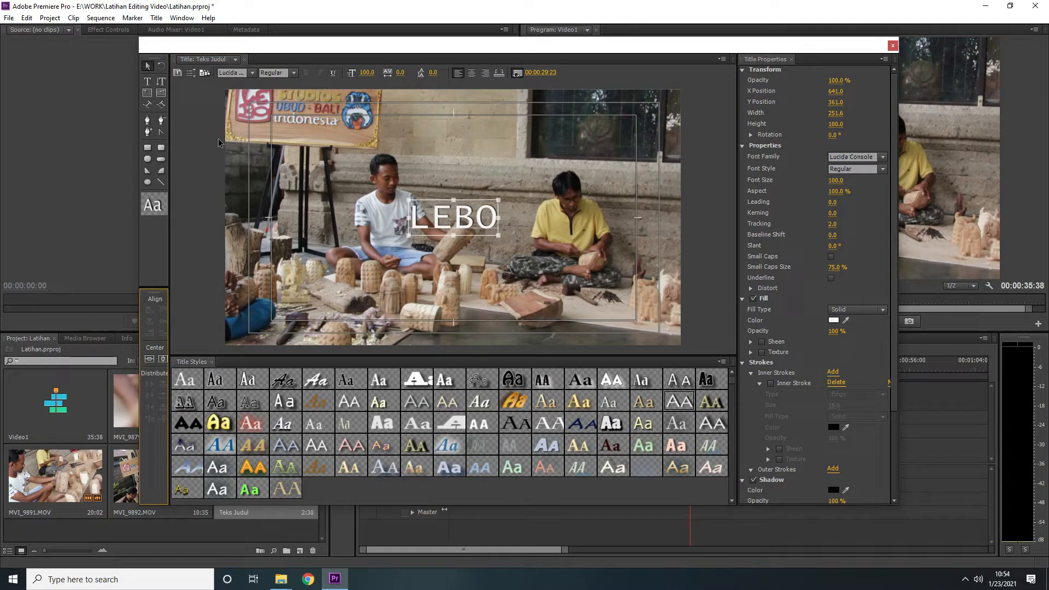
- Add a second text line reading "Pembuatan Patung" above the LEBO text
click(148, 82)
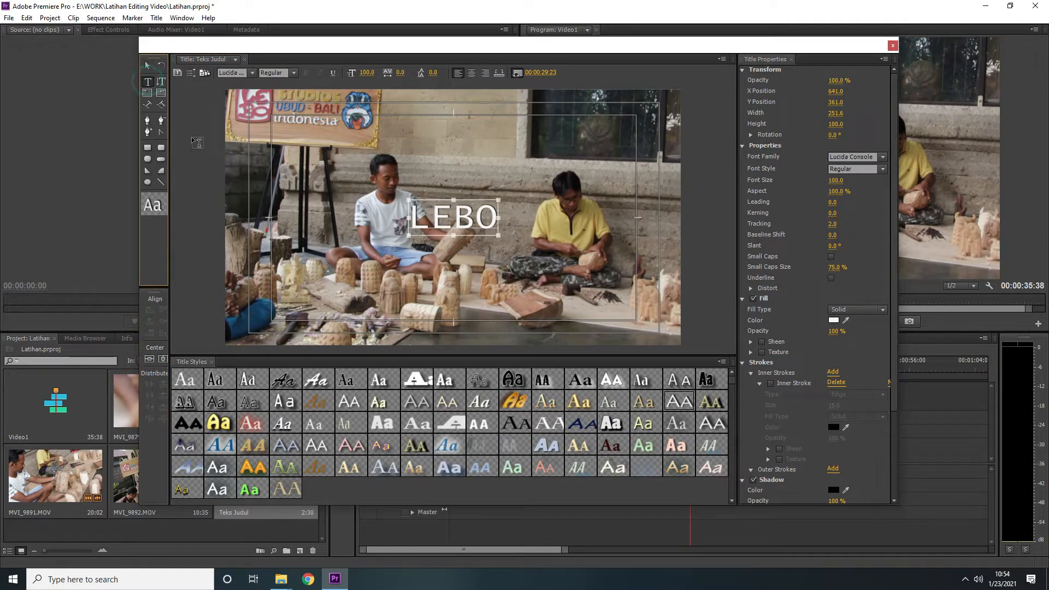
click(440, 175)
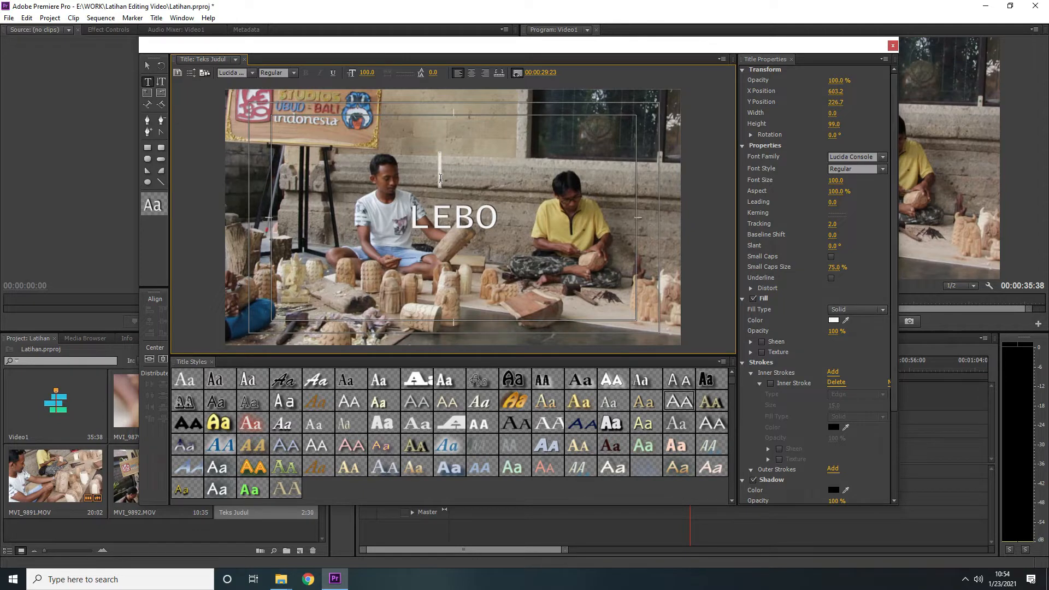
text(P)
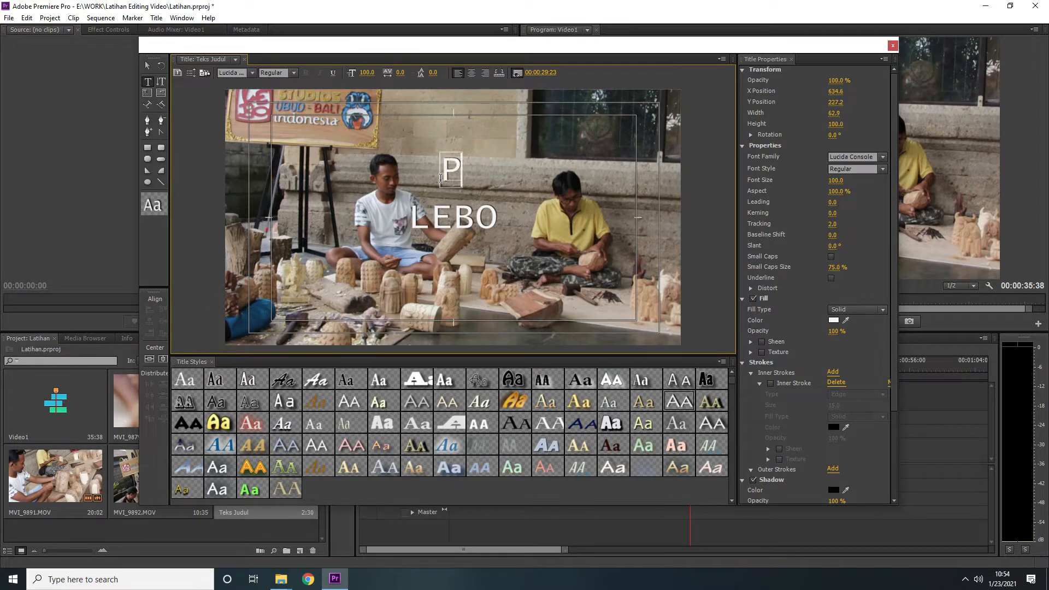
text(embua)
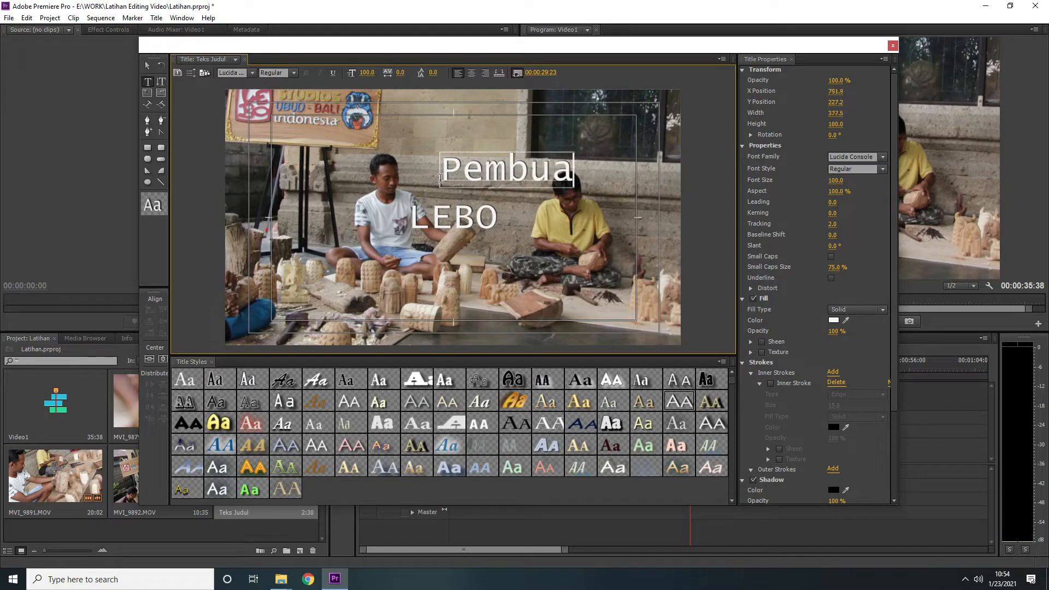
text(tan Patun)
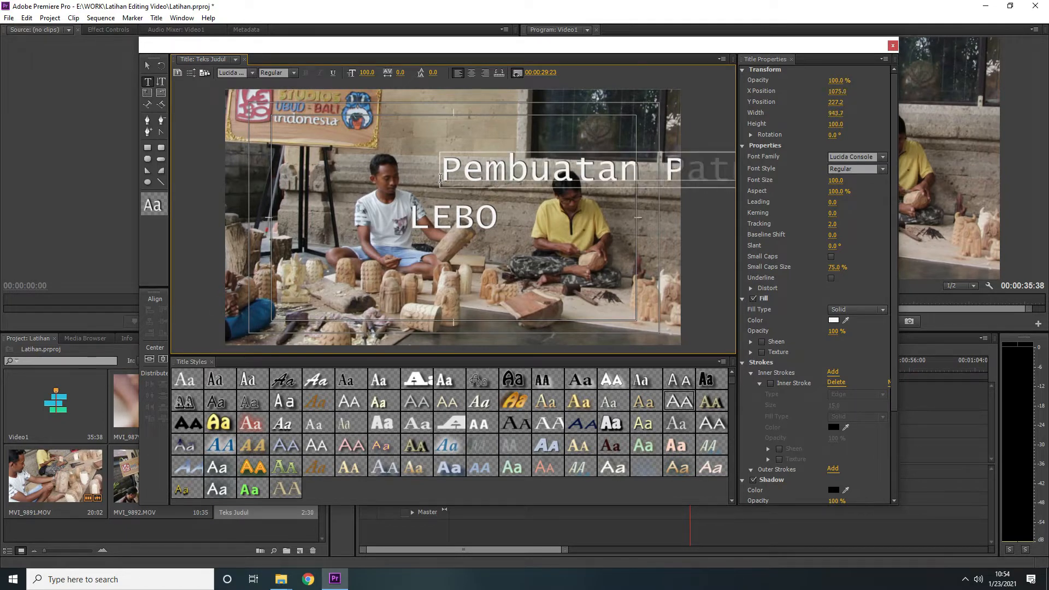
text(g)
- Scale the "Pembuatan Patung" line down to a font size of about 61 and centre it vertically and horizontally in the frame
click(147, 66)
drag(507, 176, 356, 181)
drag(290, 159, 401, 183)
click(152, 359)
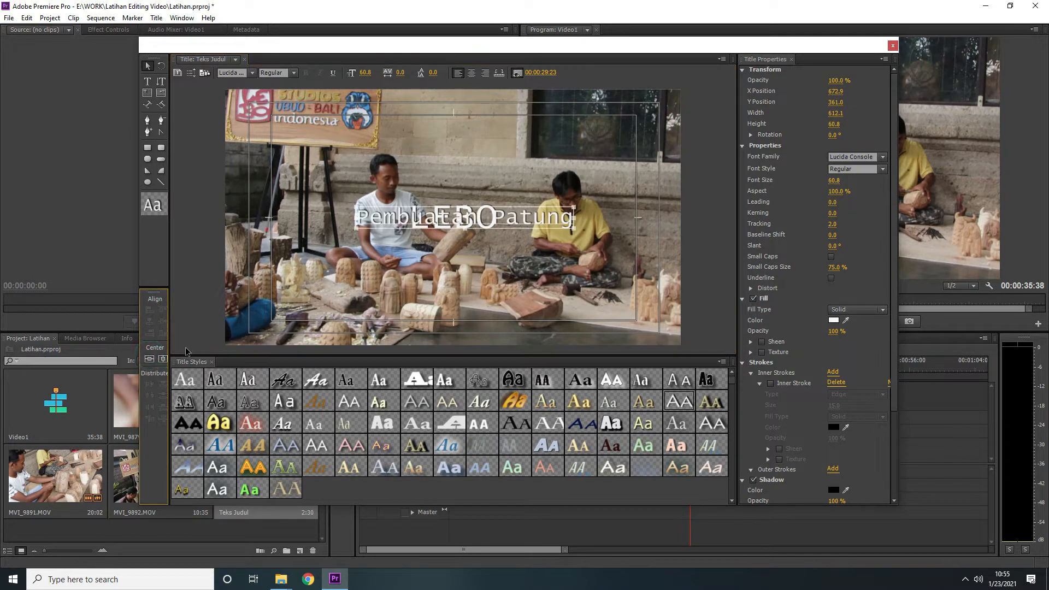
click(164, 359)
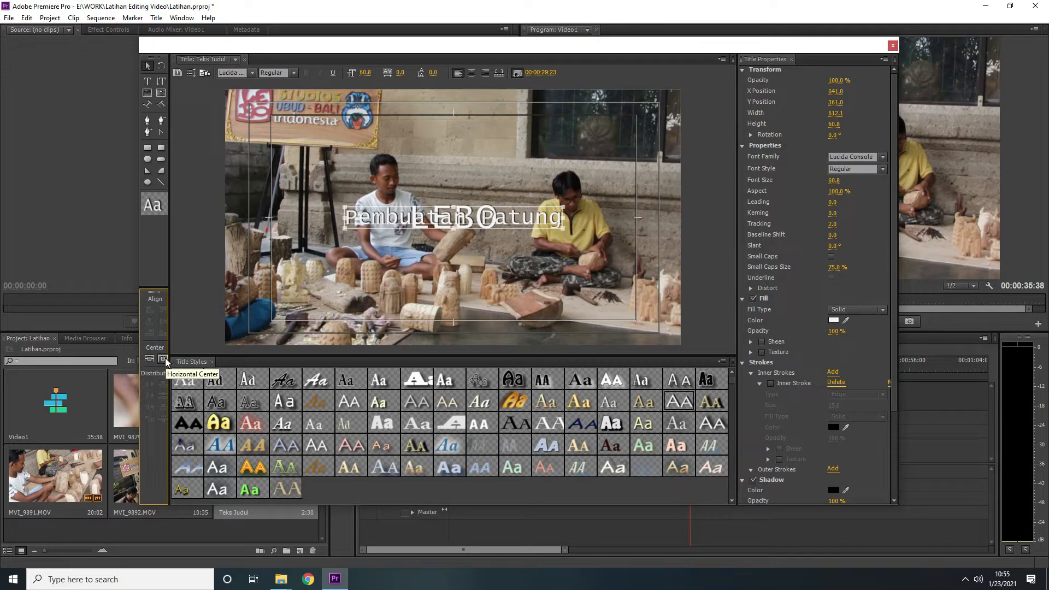
- Nudge the "Pembuatan Patung" line straight up to a Y position of about 276, just above LEBO
key(shift+Up)
key(shift+Up)
key(shift+Up)
key(shift+Up)
key(shift+Up)
key(shift+Up)
key(shift+Up)
key(shift+Up)
key(shift+Up)
key(shift+Up)
key(shift+Up)
key(shift+Up)
key(shift+Up)
key(shift+Up)
key(shift+Up)
key(shift+Up)
key(shift+Up)
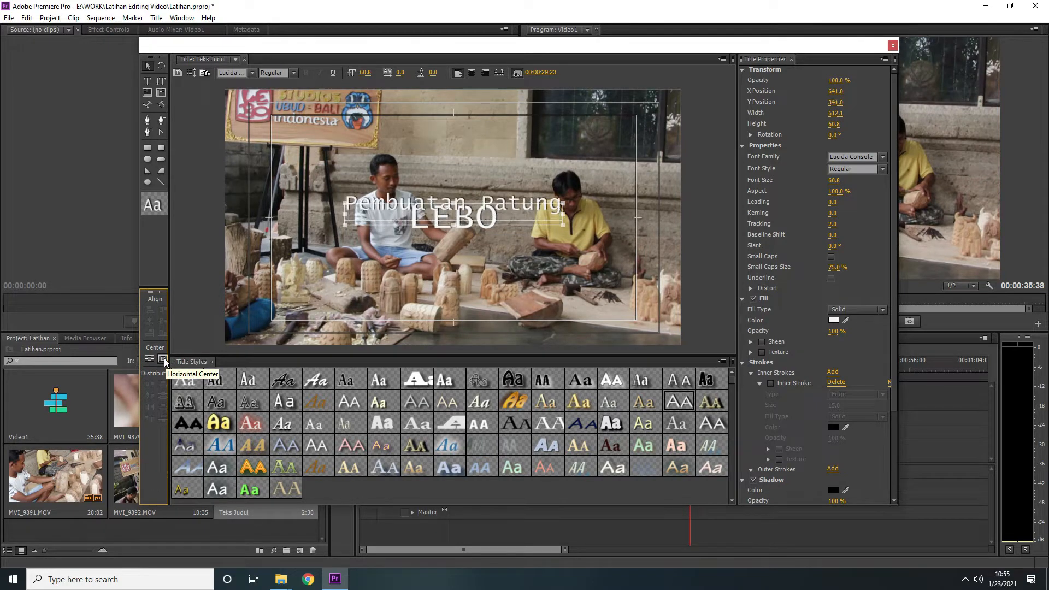
- Change the "Pembuatan Patung" line's font to Freestyle Script and centre it horizontally above LEBO
click(251, 73)
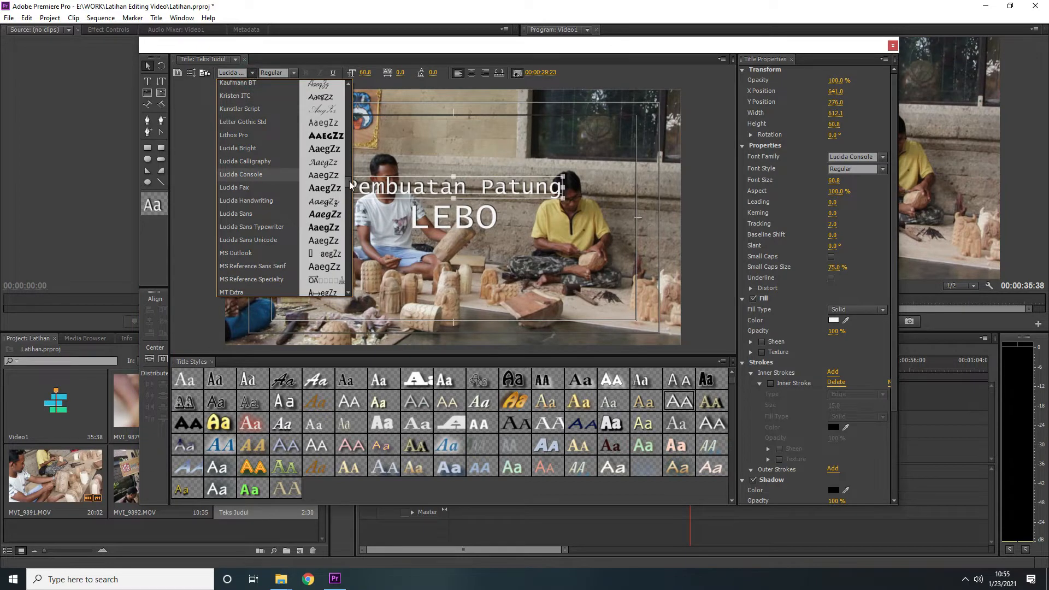
drag(348, 180, 348, 77)
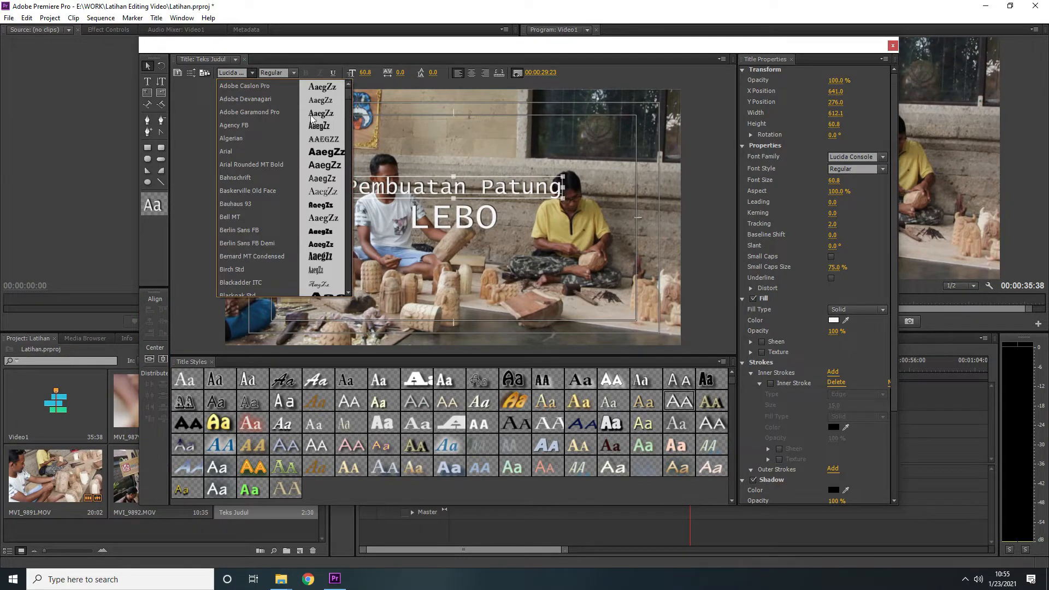
scroll(258, 219, down, 11)
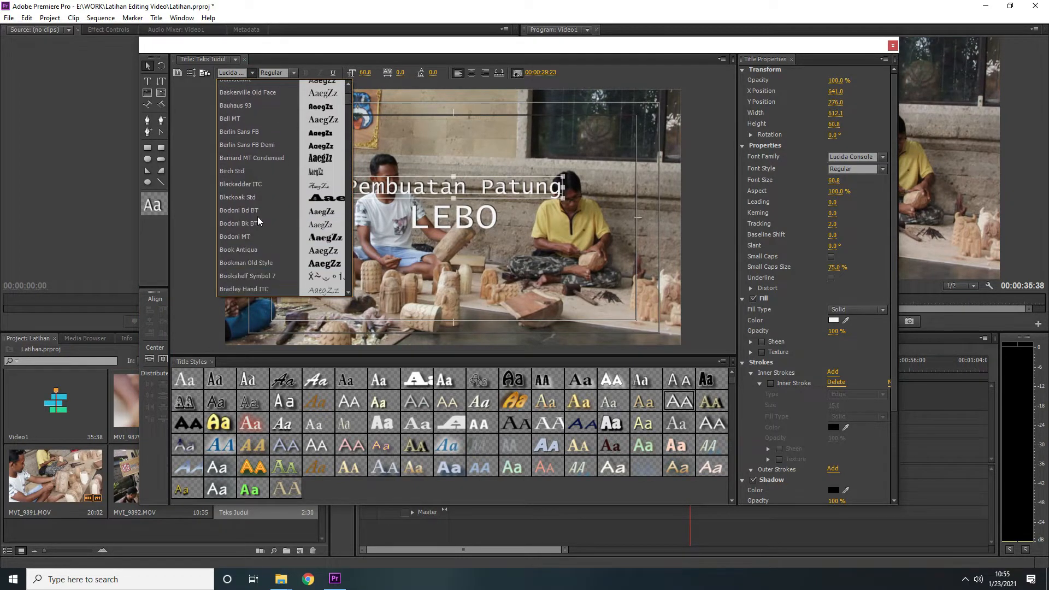
scroll(258, 217, down, 6)
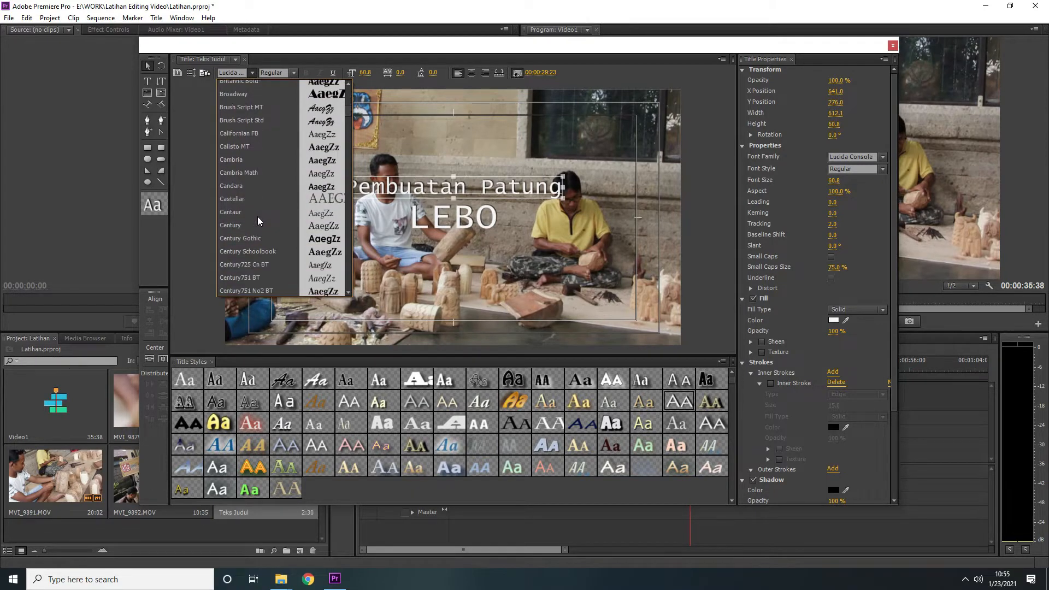
scroll(257, 217, down, 7)
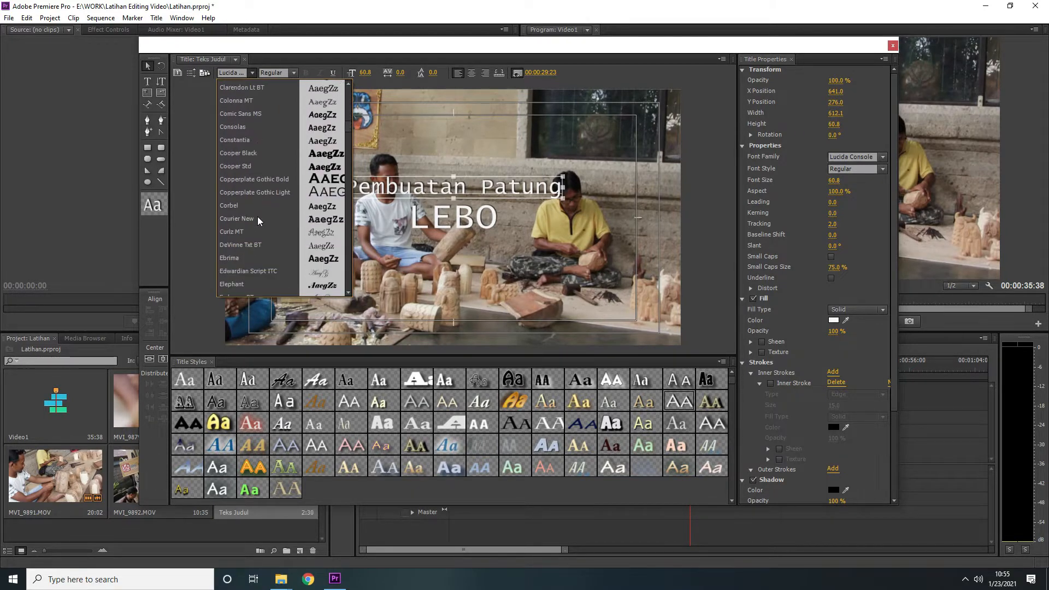
scroll(313, 226, down, 2)
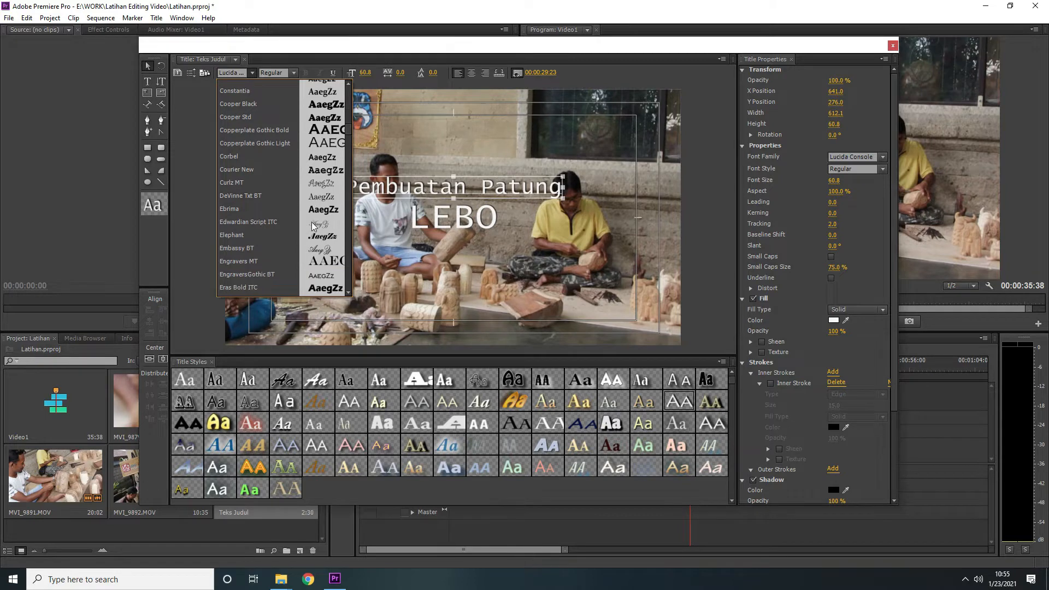
scroll(313, 226, down, 7)
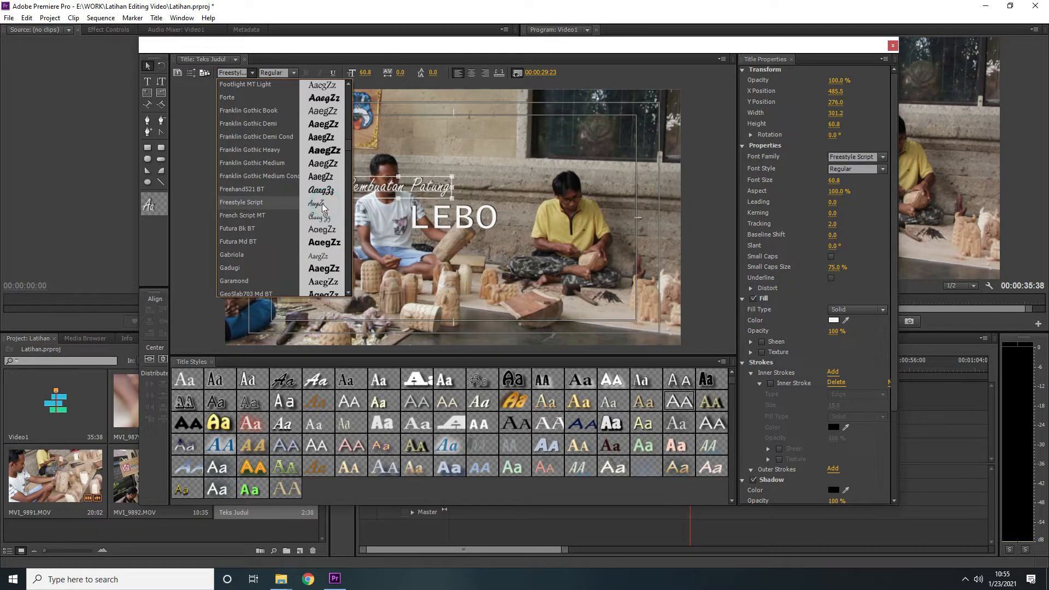
click(268, 203)
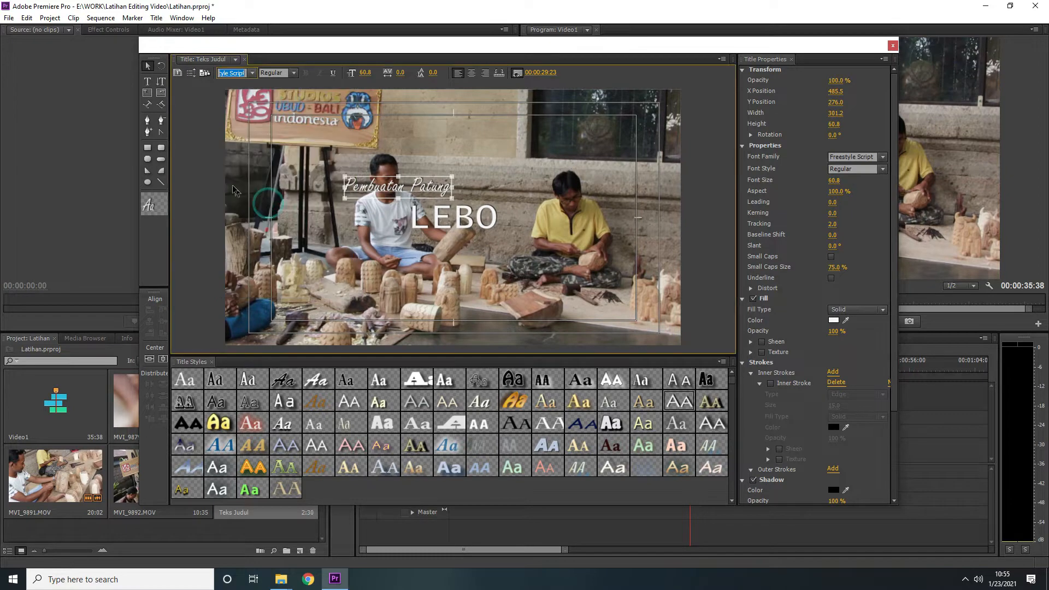
click(149, 359)
click(191, 228)
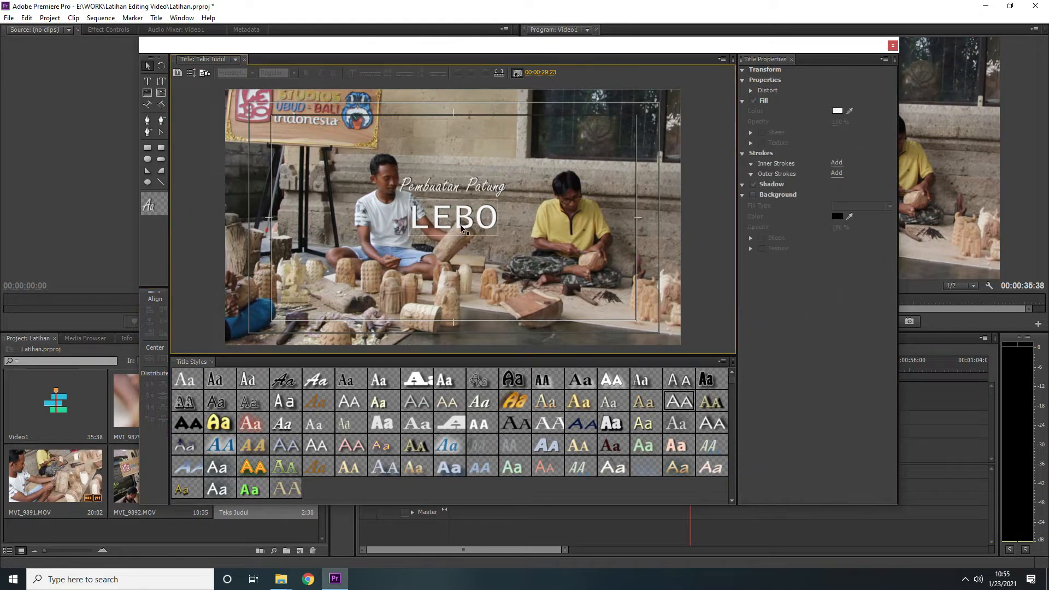
- Enlarge the "Pembuatan Patung" line to a font size of about 75 and recentre it horizontally
click(431, 193)
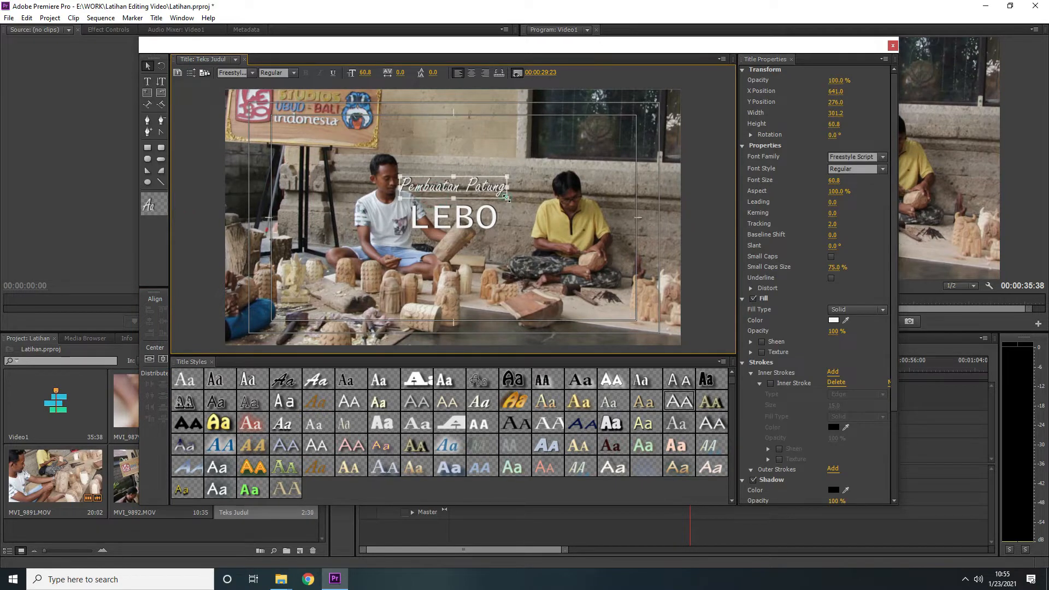
drag(507, 198, 530, 213)
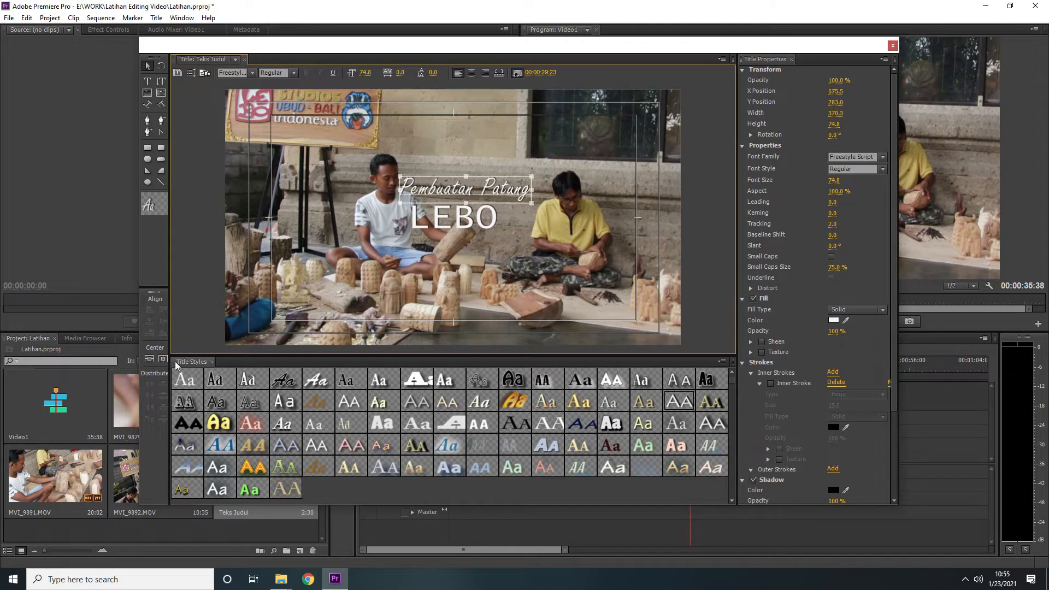
click(149, 359)
- Move the LEBO line slightly straight down to a Y position of about 371
click(460, 217)
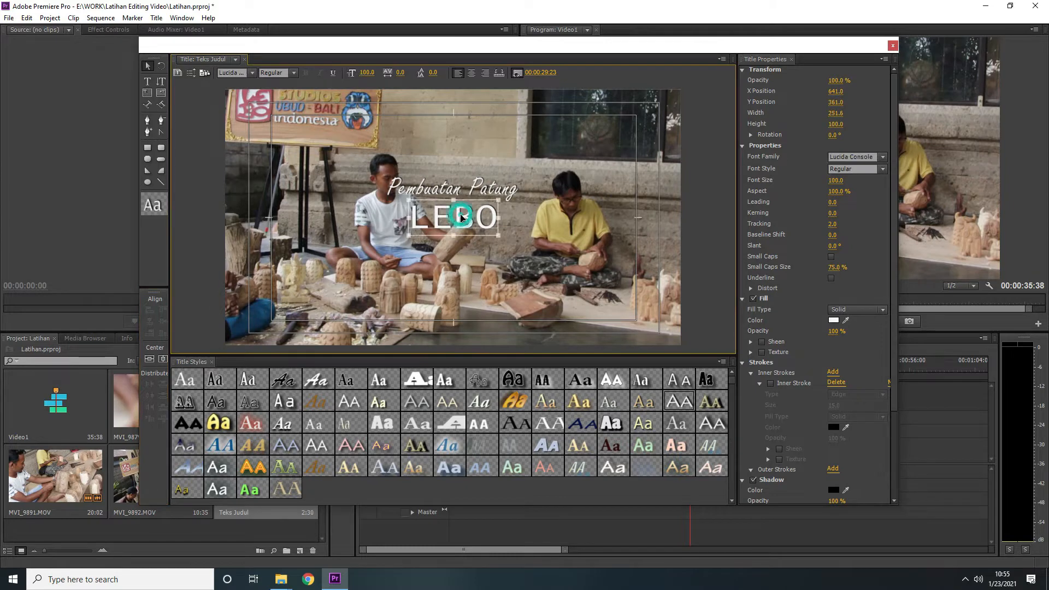
drag(460, 218, 460, 221)
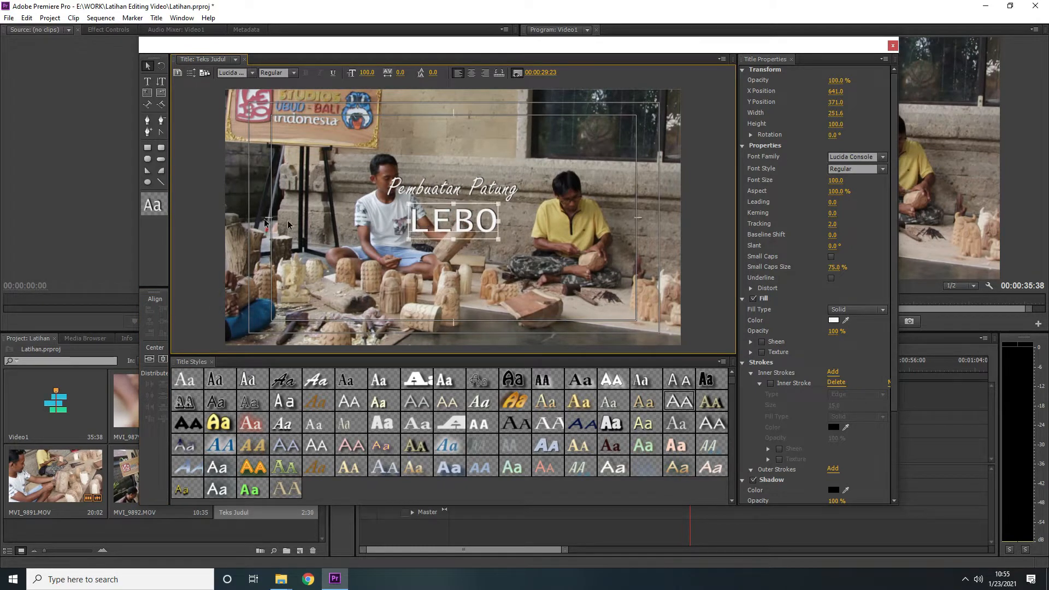
click(219, 210)
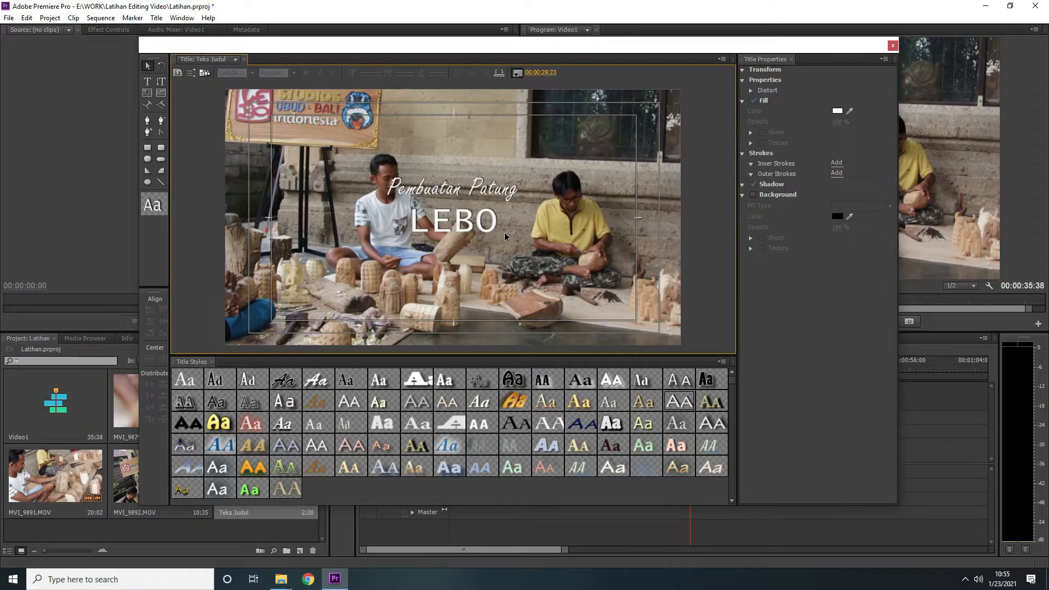
- Nudge both title lines down together to a Y position of about 348 and centre them horizontally in the frame
click(485, 191)
shift+click(467, 233)
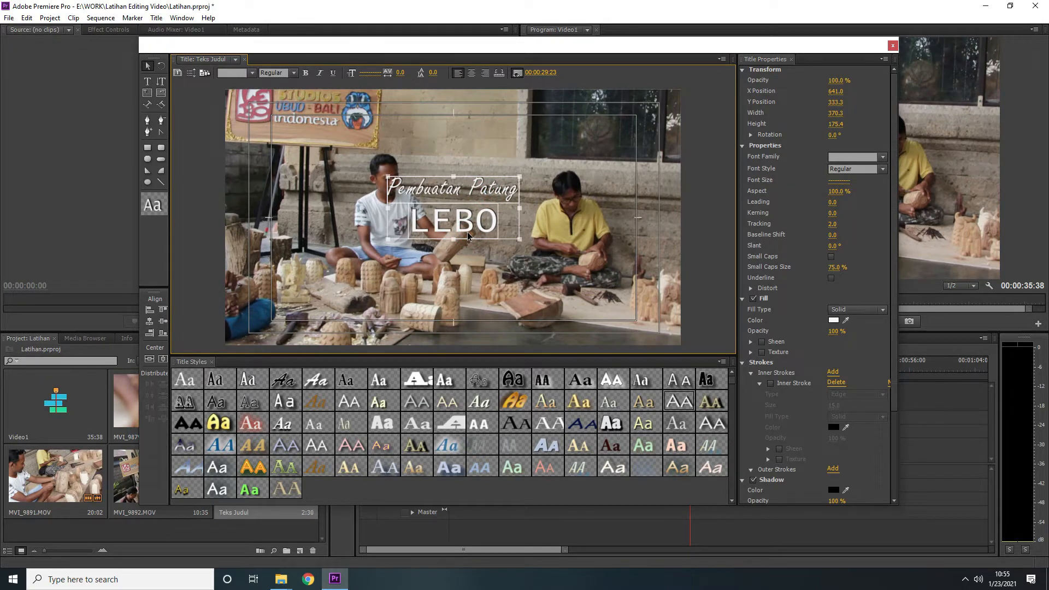
key(shift+Down)
key(shift+Down)
key(shift+Down)
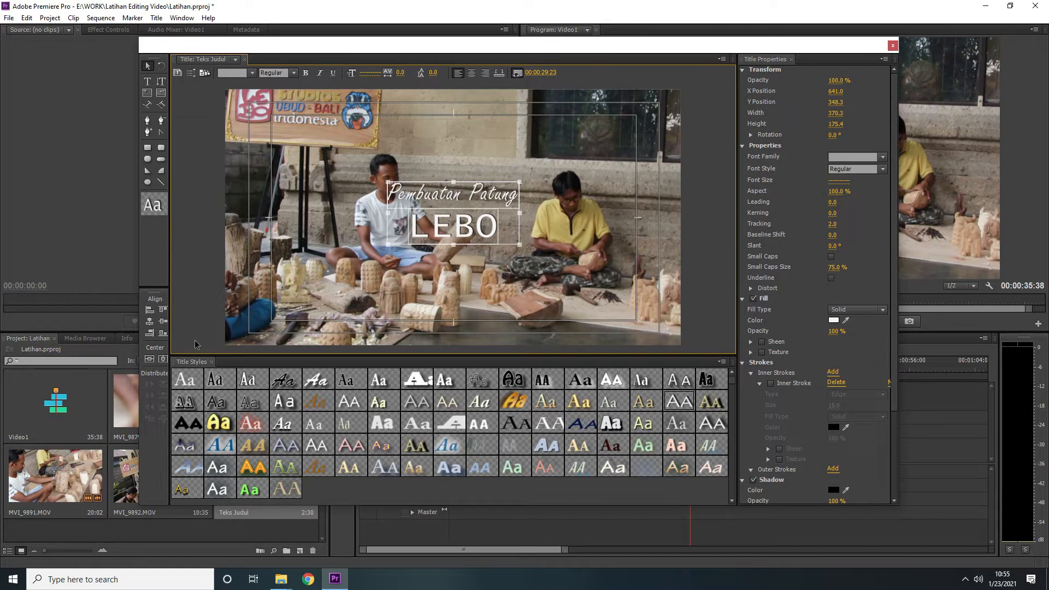
click(164, 359)
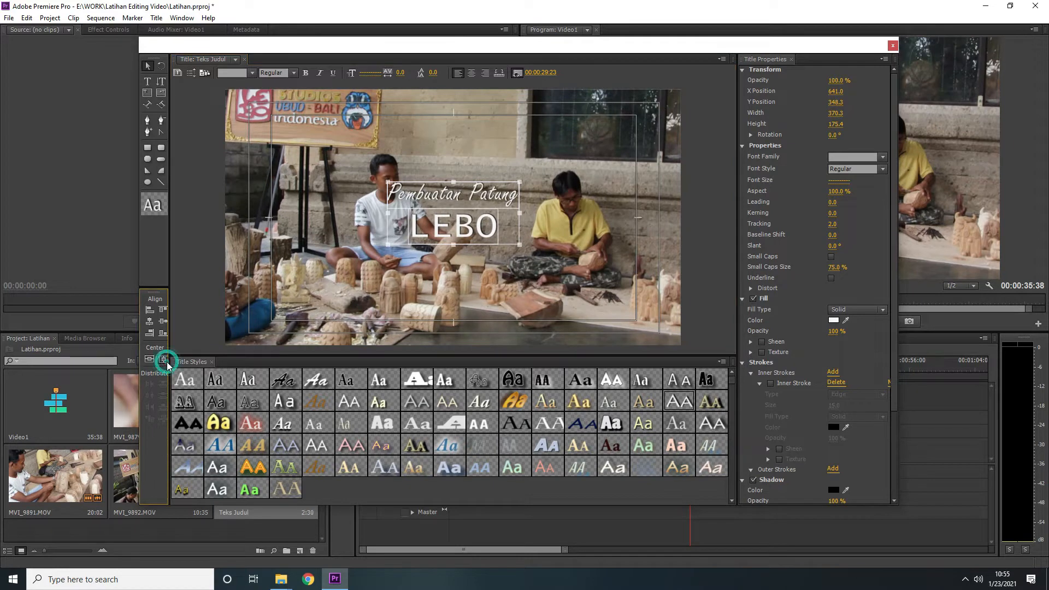
click(191, 227)
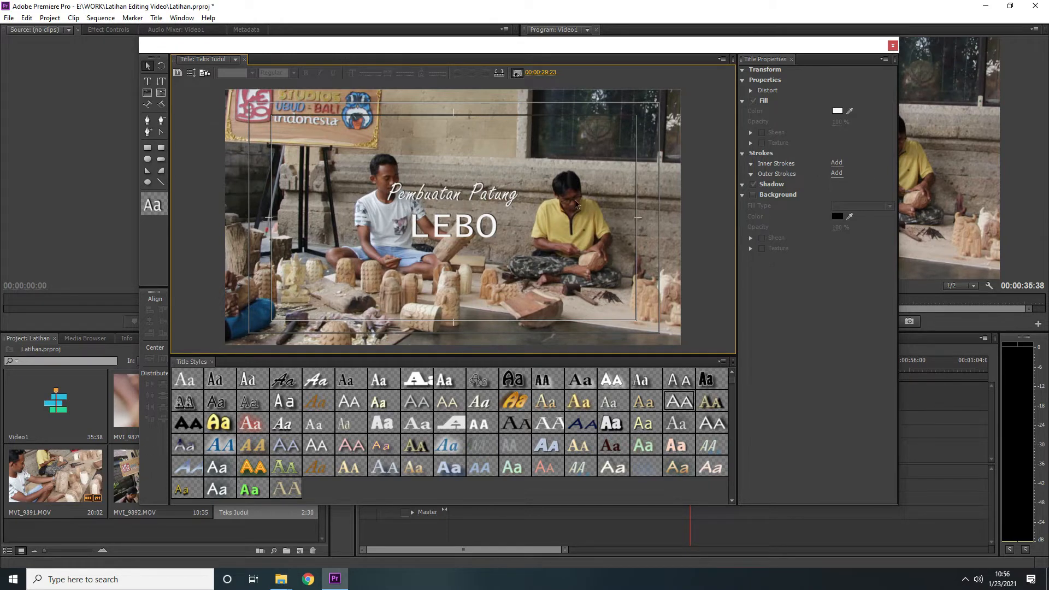
- Turn on a solid black background for the title and close the title editor
click(209, 175)
click(755, 195)
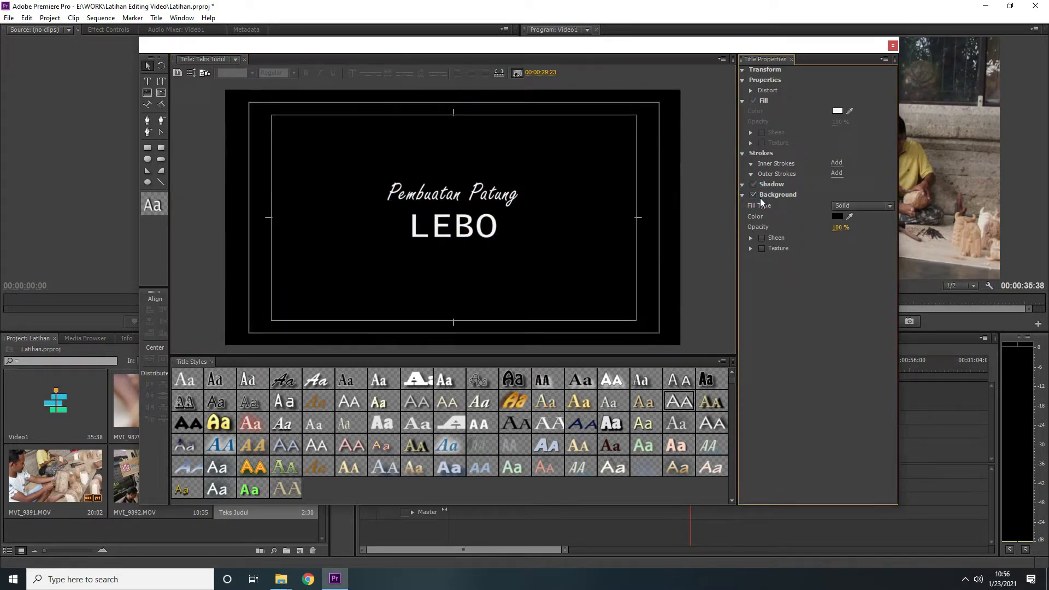
click(892, 46)
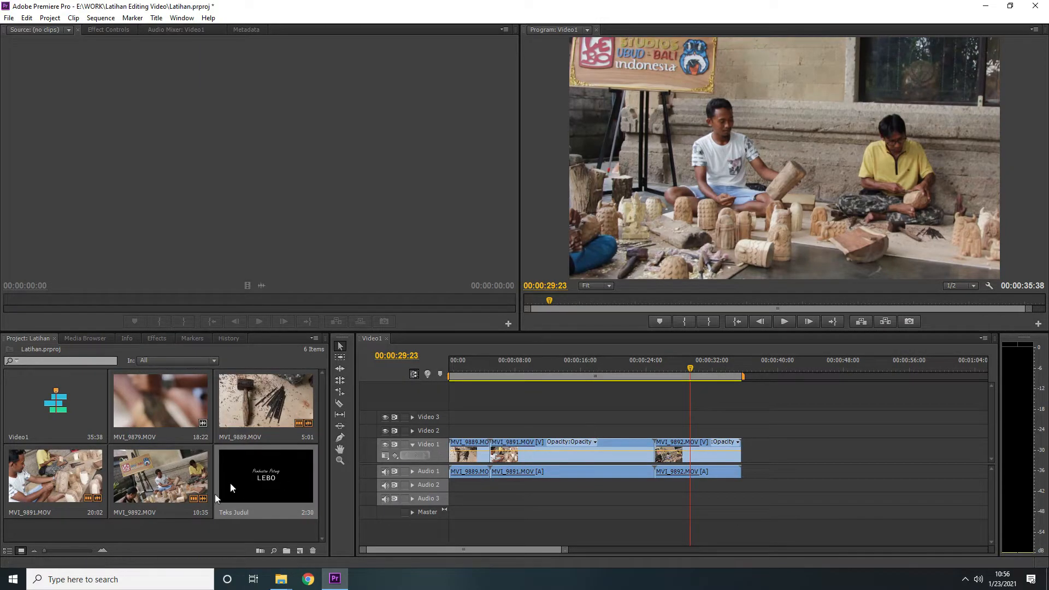
click(266, 527)
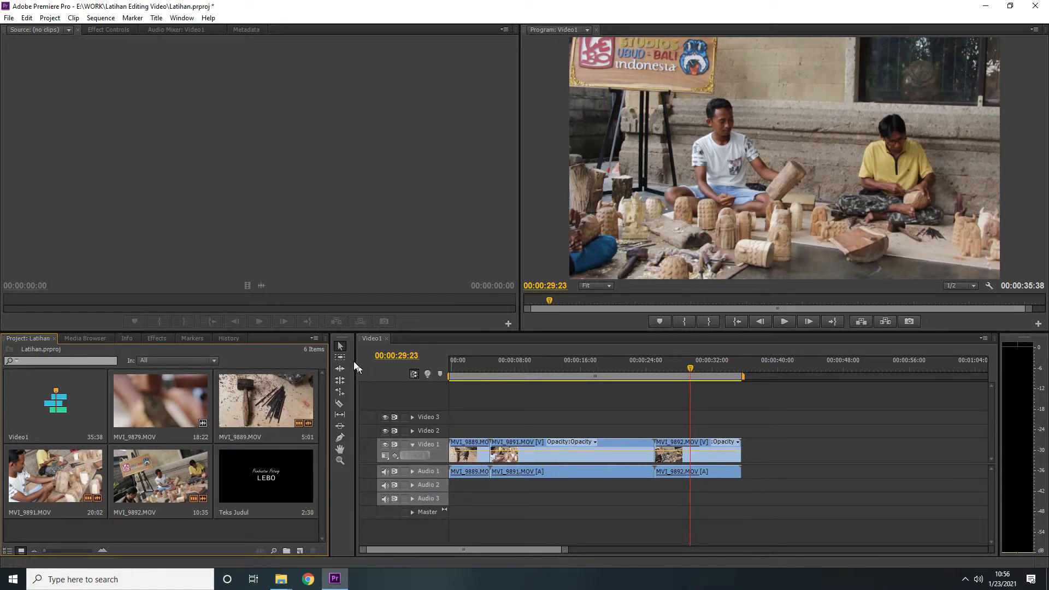
- Select all timeline clips with Track Select and shift them about 16 seconds later to free the sequence start
click(340, 357)
click(421, 385)
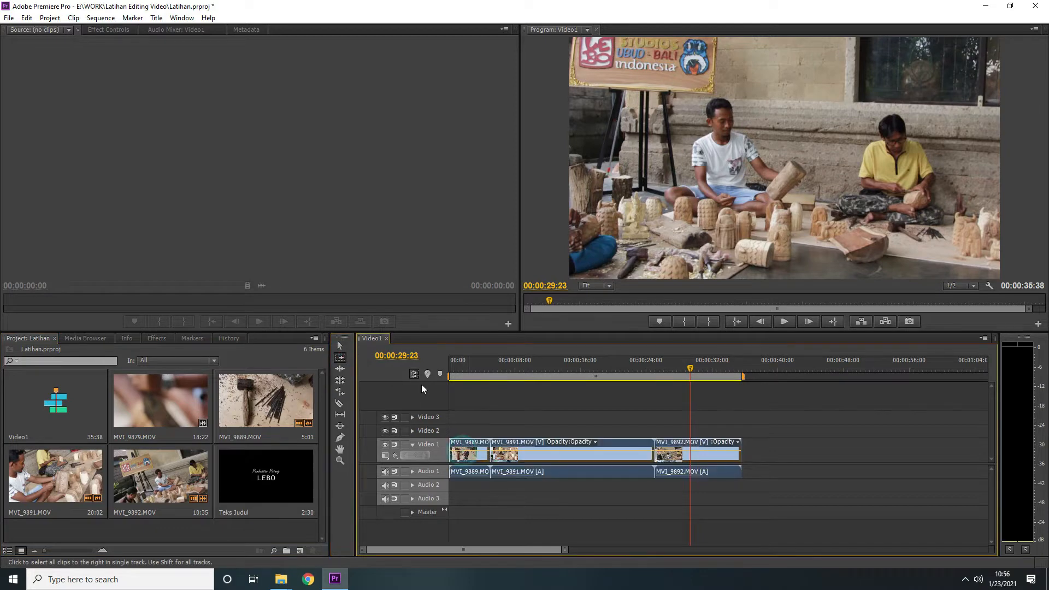
click(338, 345)
drag(464, 456, 594, 456)
- Place the Teks Judul title at the start of Video 1 and move the video clips back directly behind it
drag(287, 471, 460, 458)
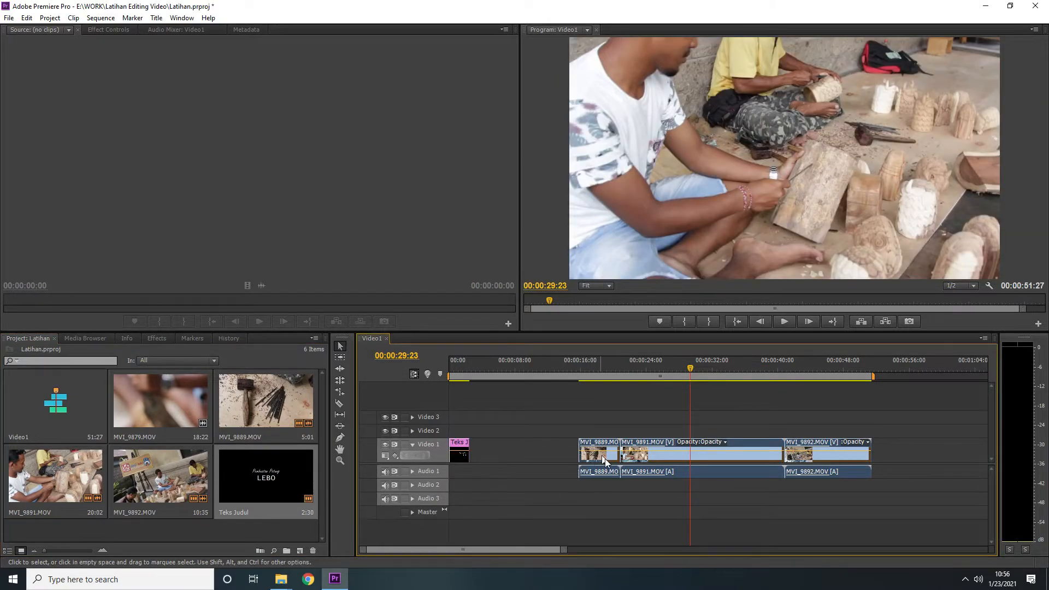
drag(597, 457, 487, 456)
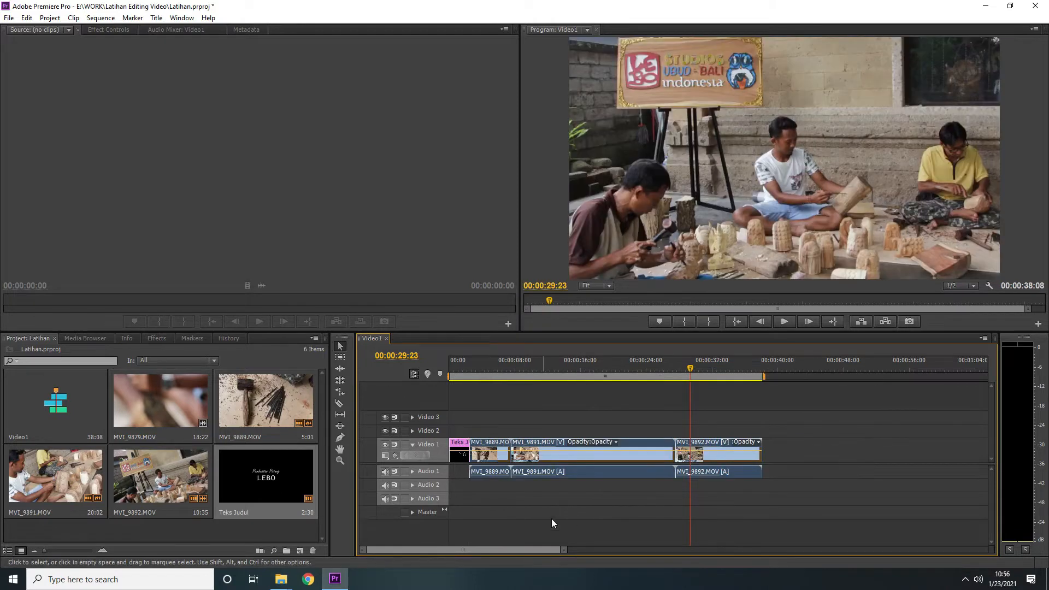
- Play the opening of the sequence to preview the title cutting to the first clip, and return the playhead to the start
drag(564, 550, 449, 546)
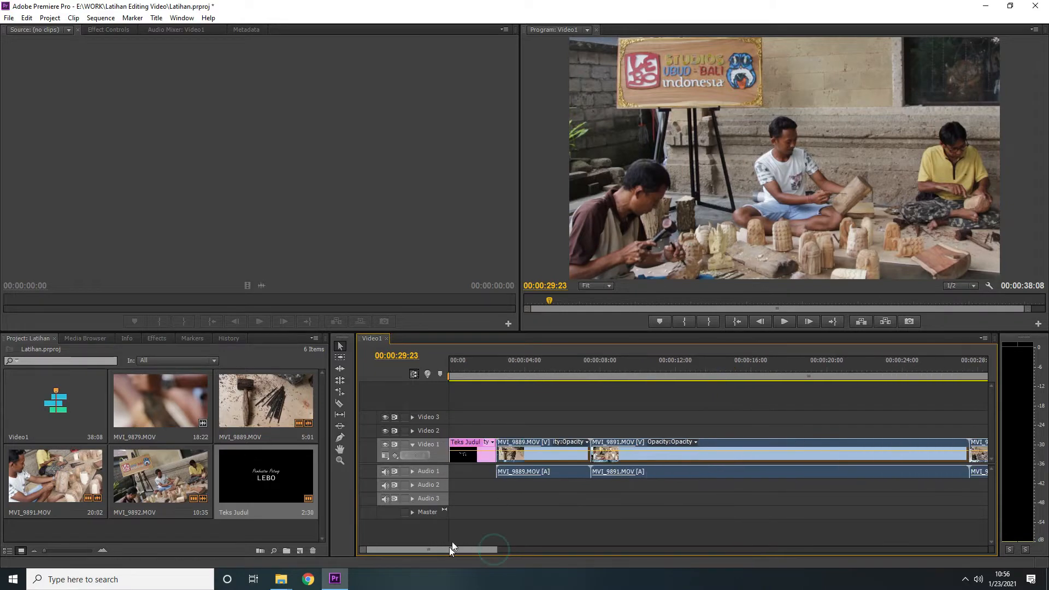
click(737, 322)
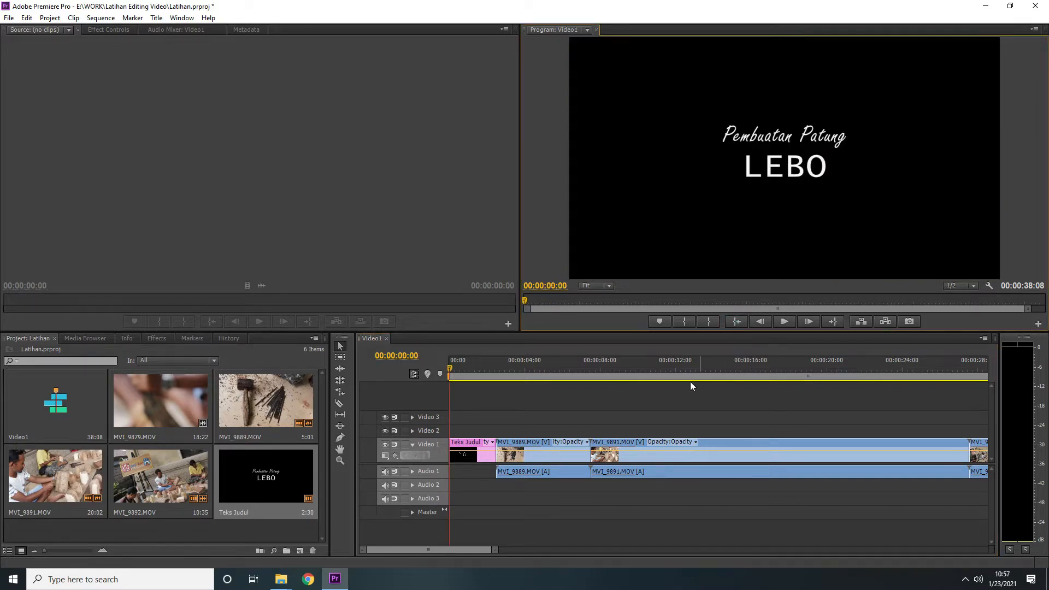
key(space)
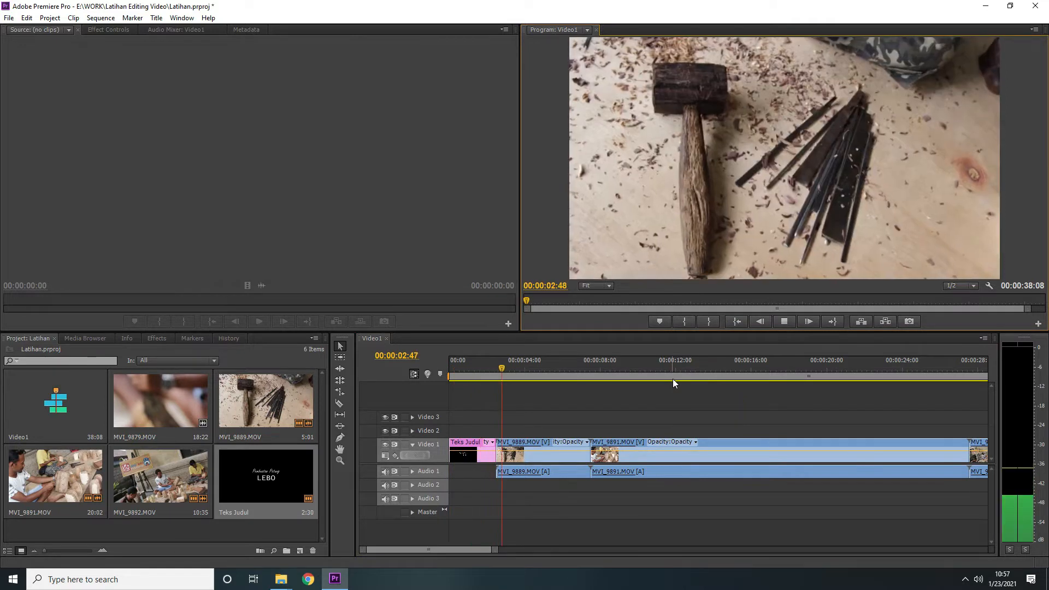
key(space)
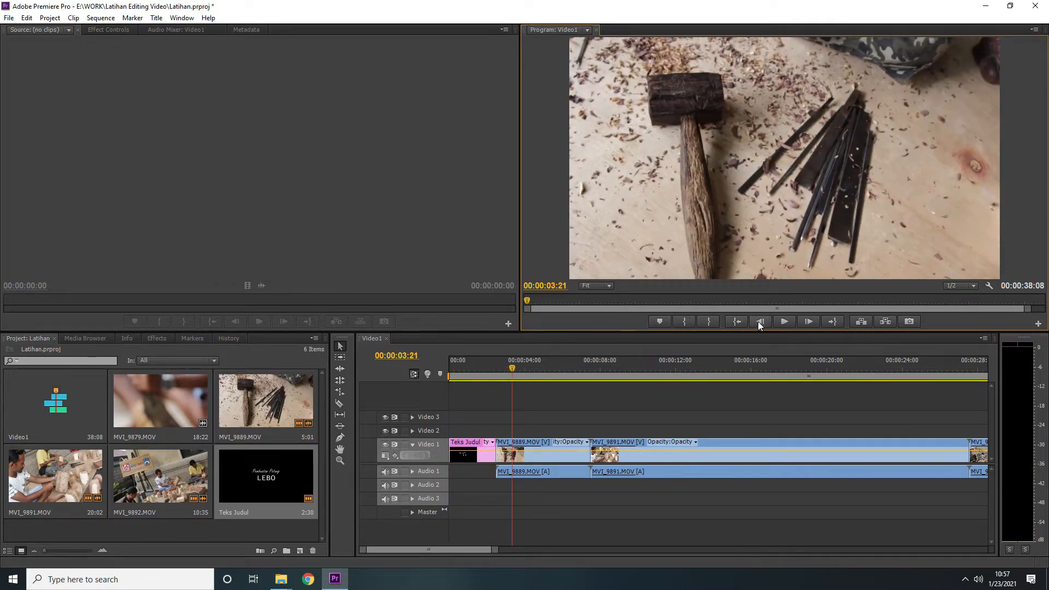
click(736, 322)
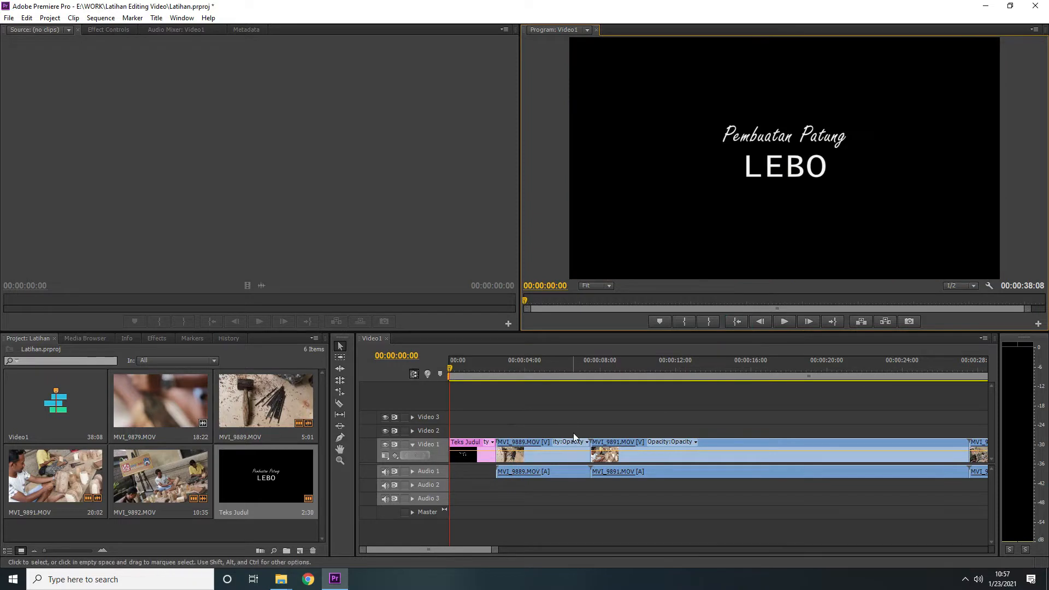
- Apply the Dip to Black video transition to the start of the MVI_9889.MOV clip and the start of the Teks Judul clip
click(152, 341)
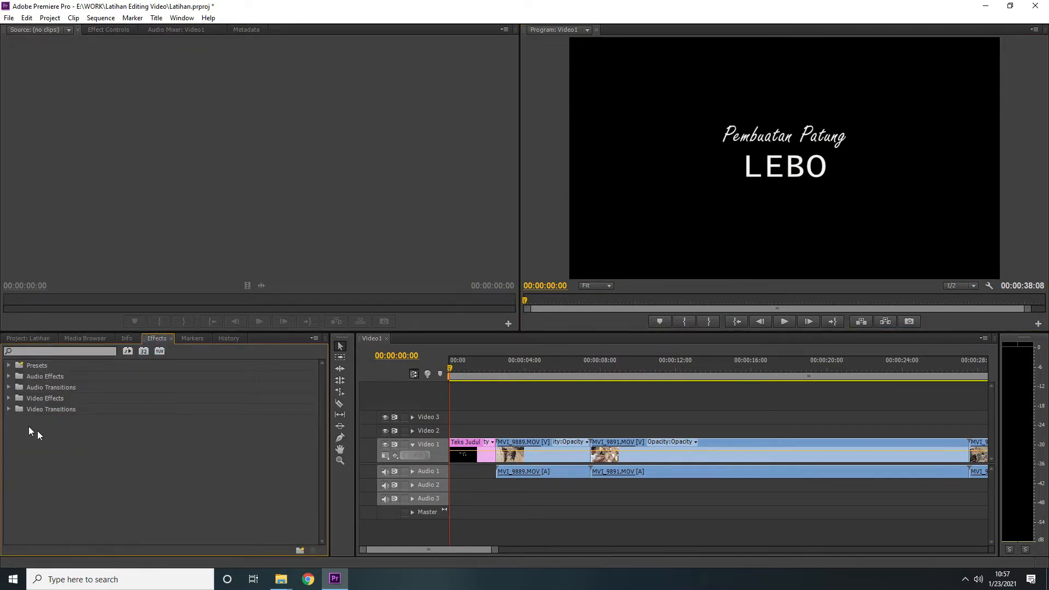
click(8, 409)
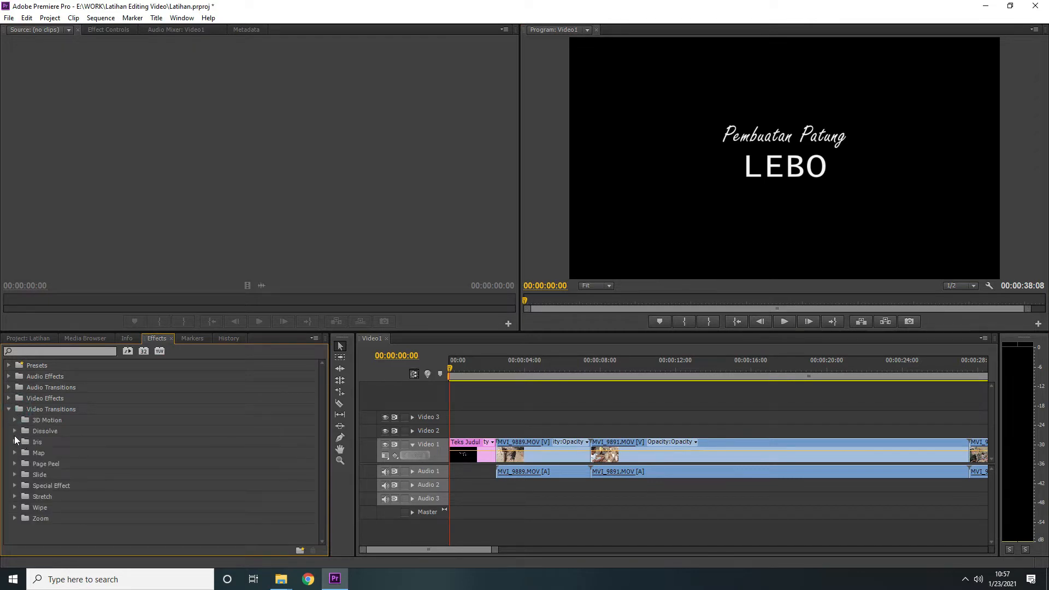
click(14, 431)
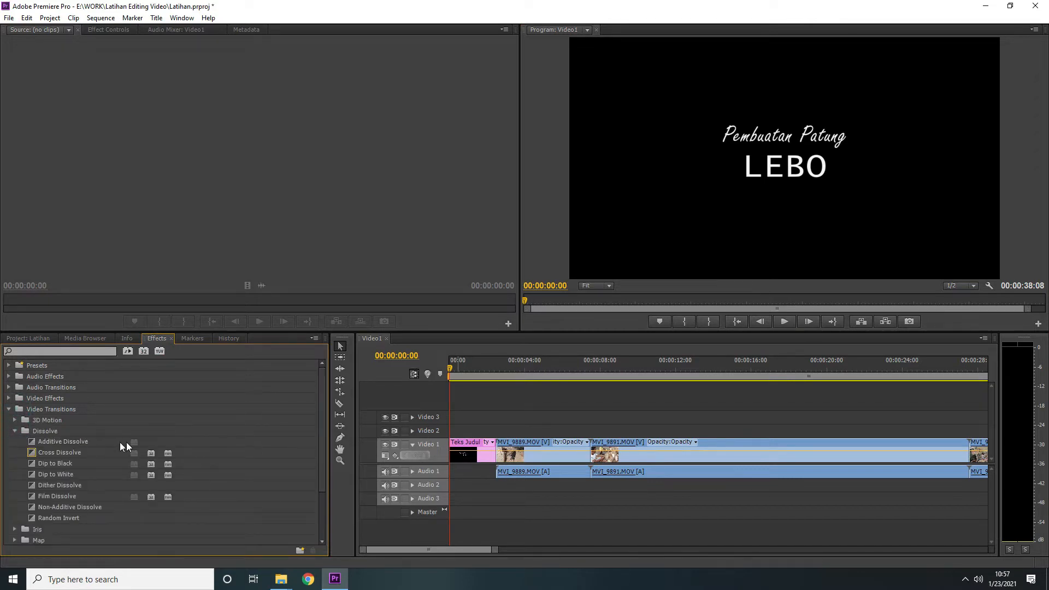
click(71, 463)
drag(86, 464, 505, 462)
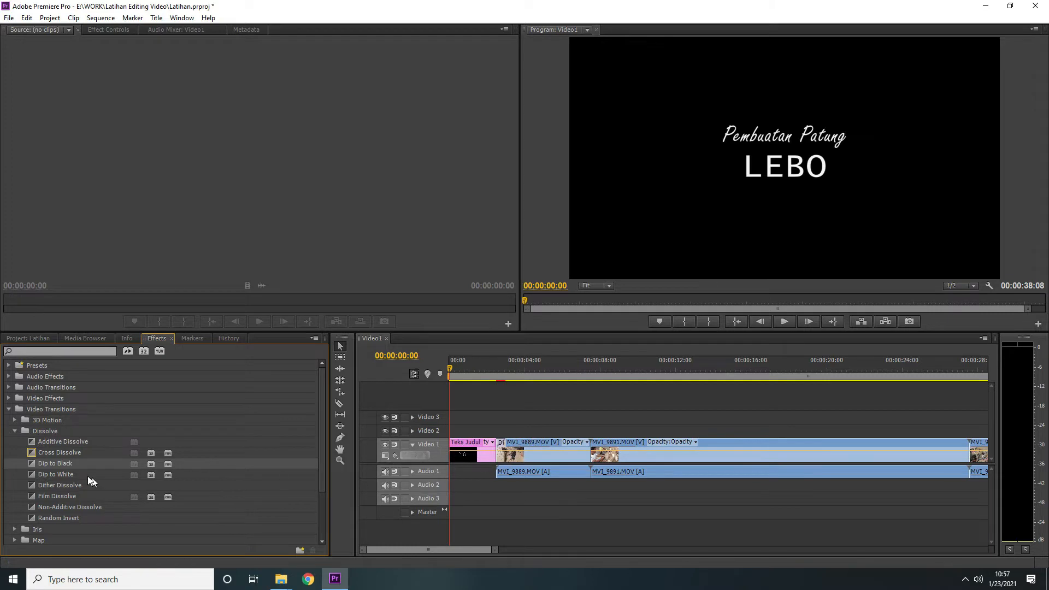
drag(68, 463, 453, 453)
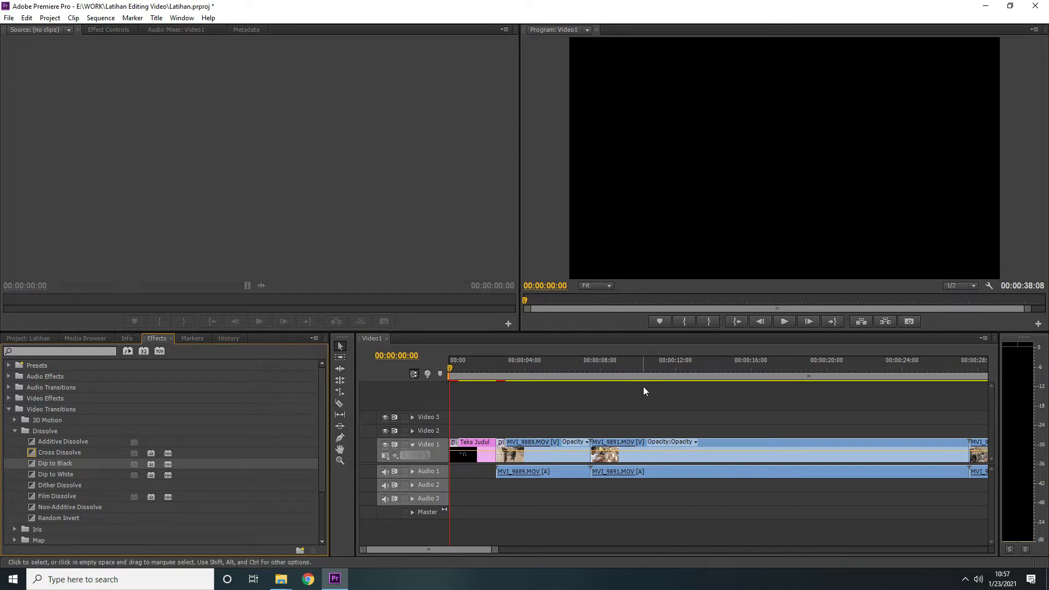
- Play back the sequence opening to check the Dip to Black transitions, and bring the project's media back into view
click(785, 323)
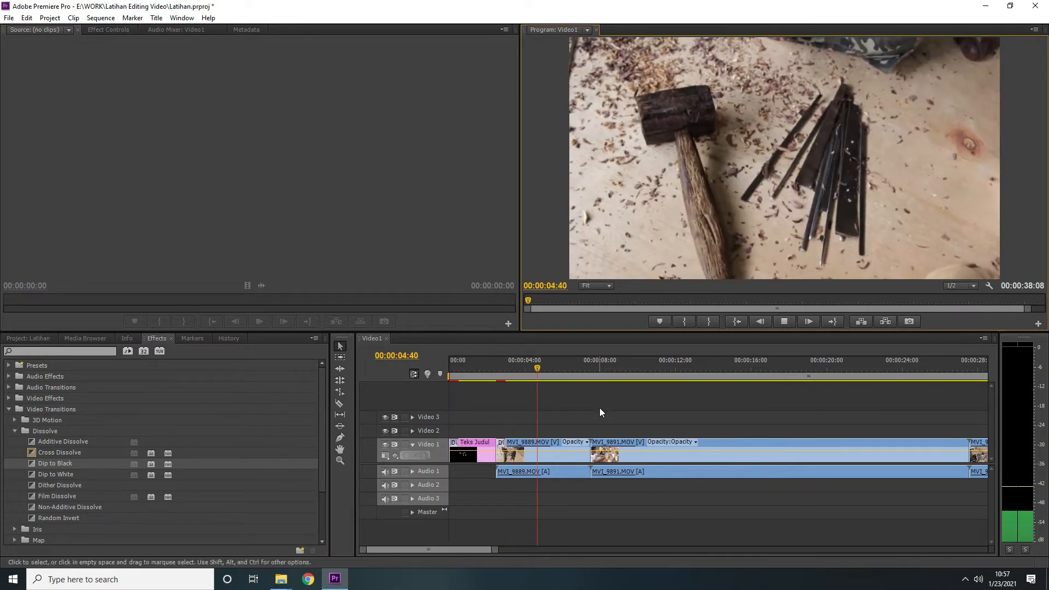
key(space)
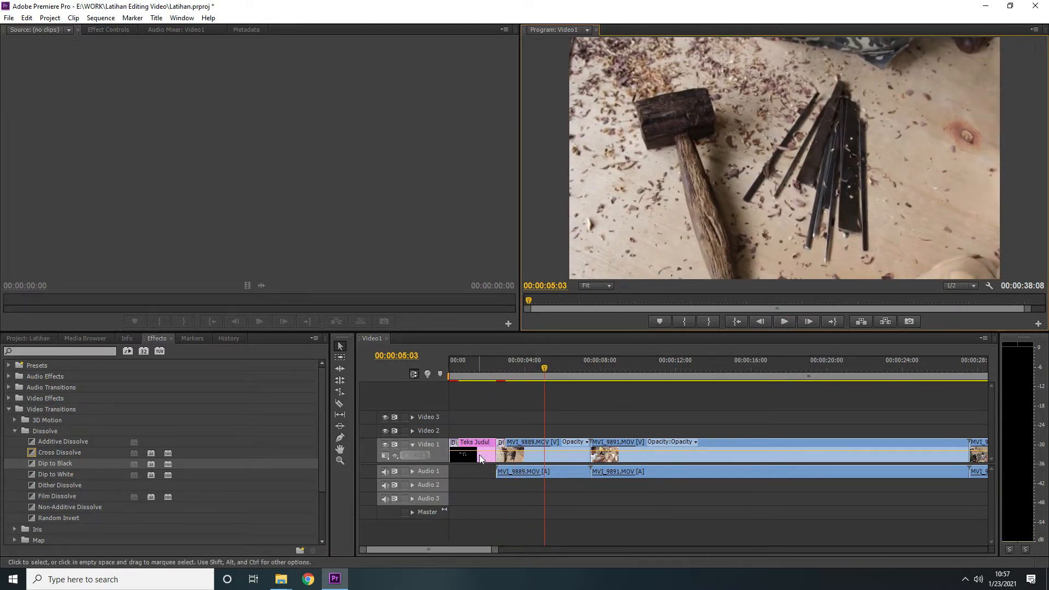
click(41, 339)
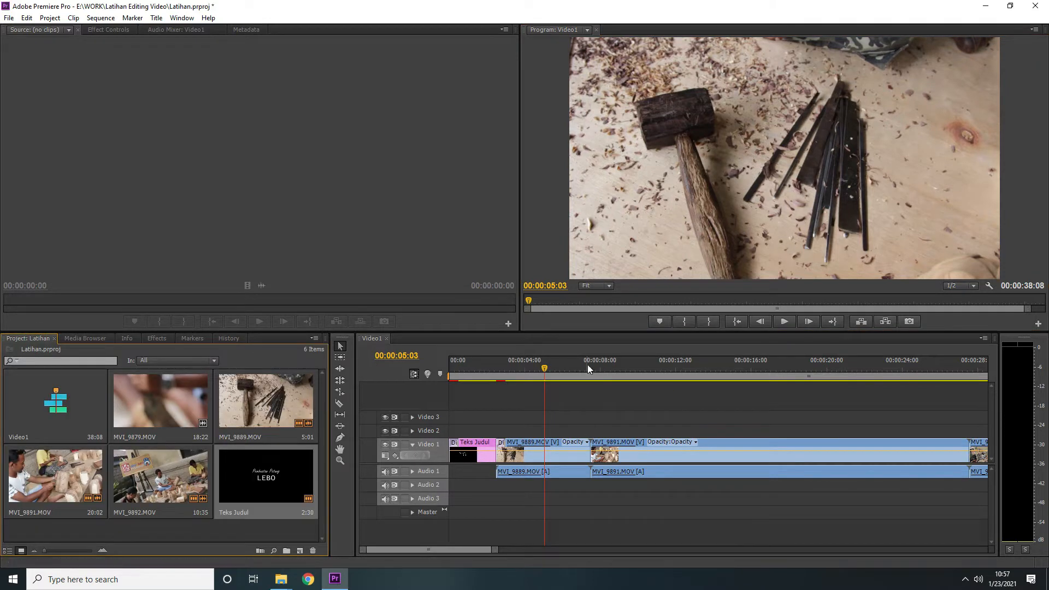
drag(544, 371, 528, 369)
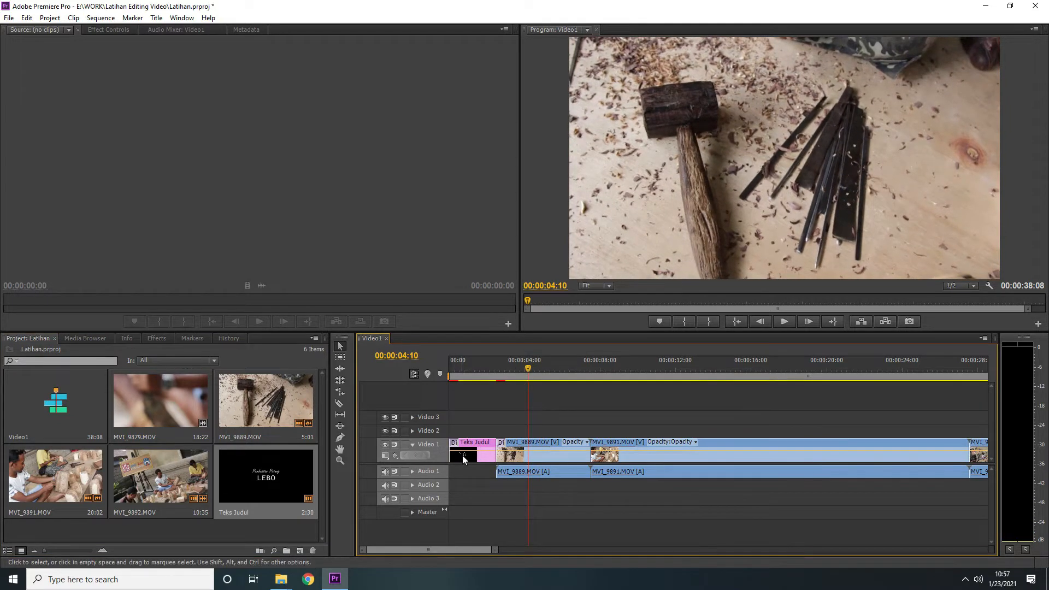
- Delete the Teks Judul clip from Video 1 and shift all remaining clips together back to the sequence start
click(462, 454)
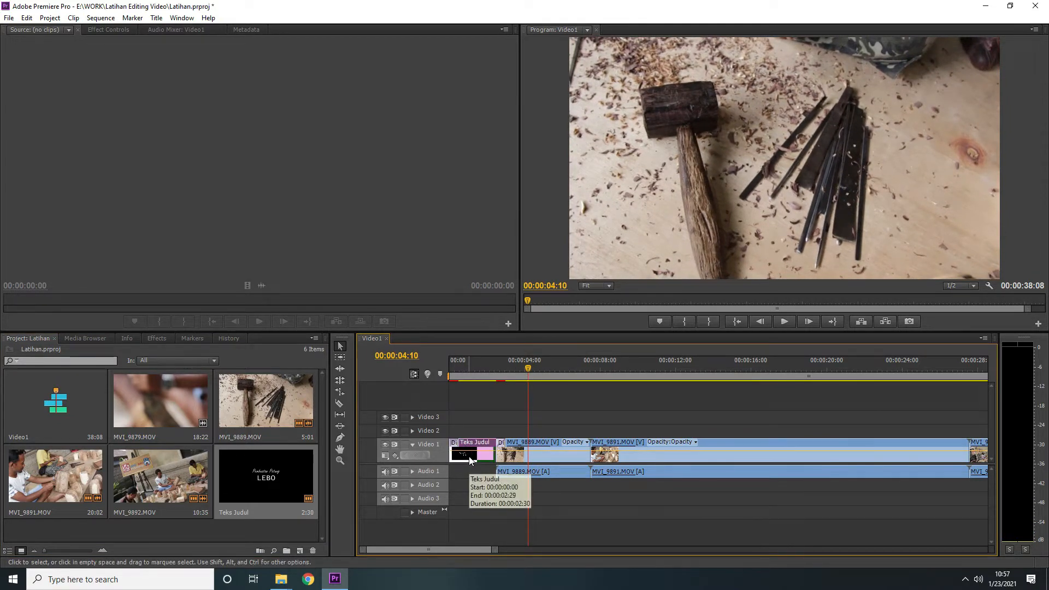
key(Delete)
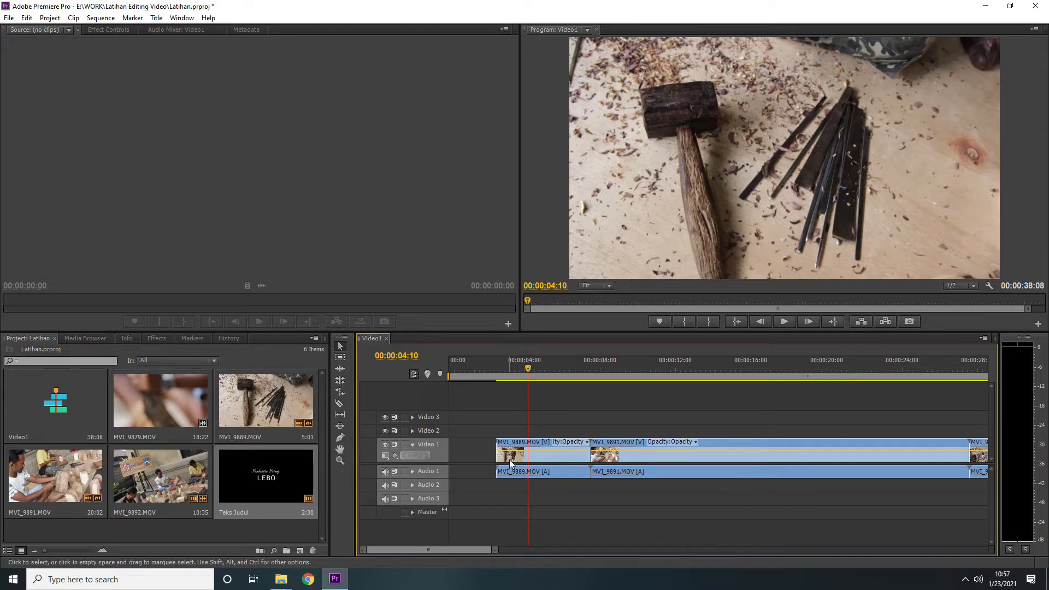
click(340, 358)
click(467, 449)
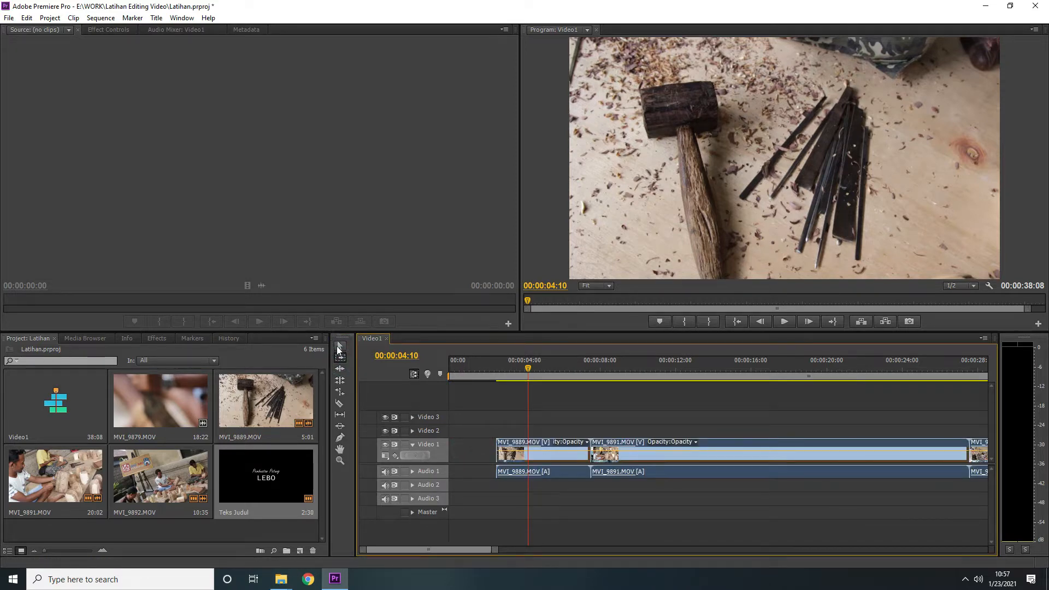
click(338, 344)
drag(552, 462, 505, 460)
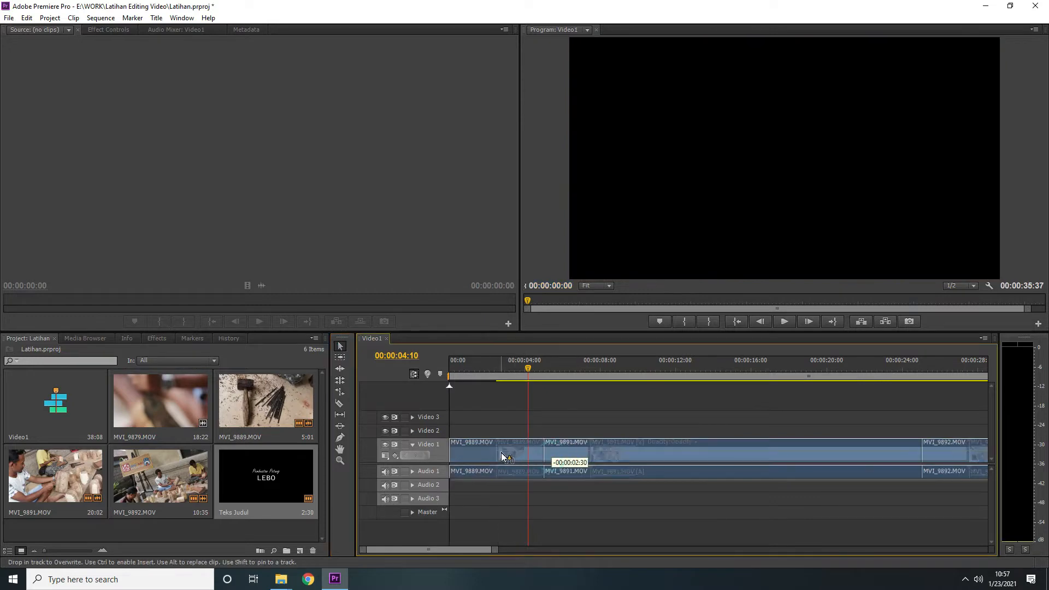
- Place the playhead at 00:00:02:02 over MVI_9889.MOV and turn off the Background of the Teks Judul title
click(490, 364)
drag(490, 368, 487, 368)
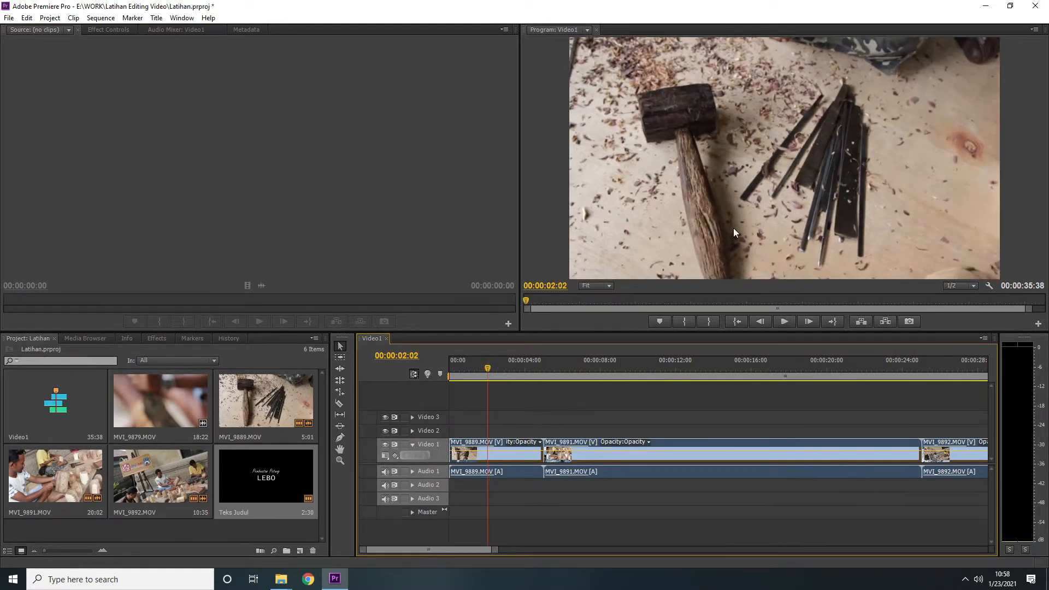
click(273, 480)
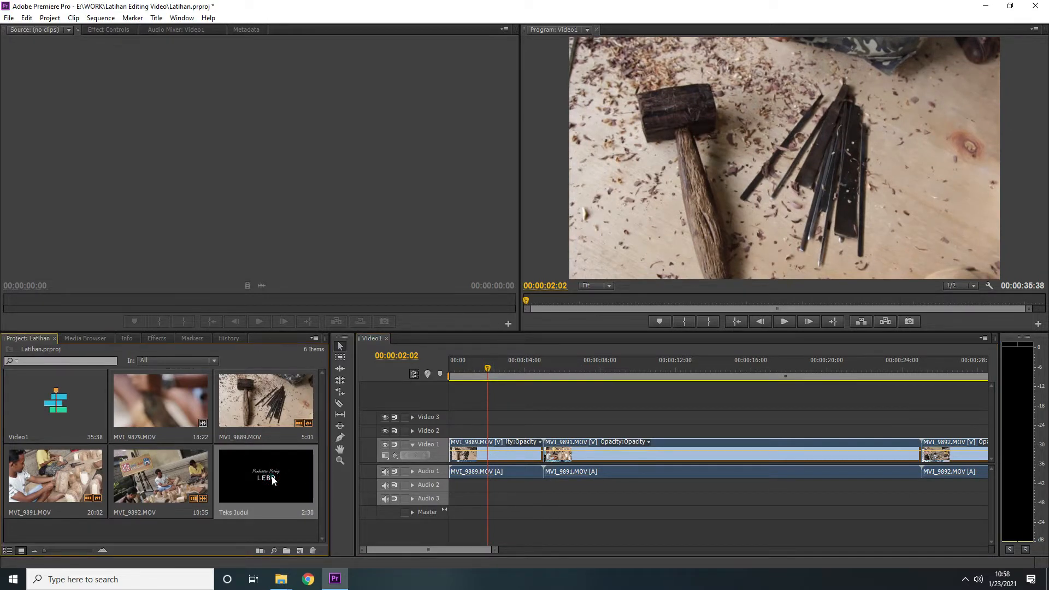
double_click(273, 480)
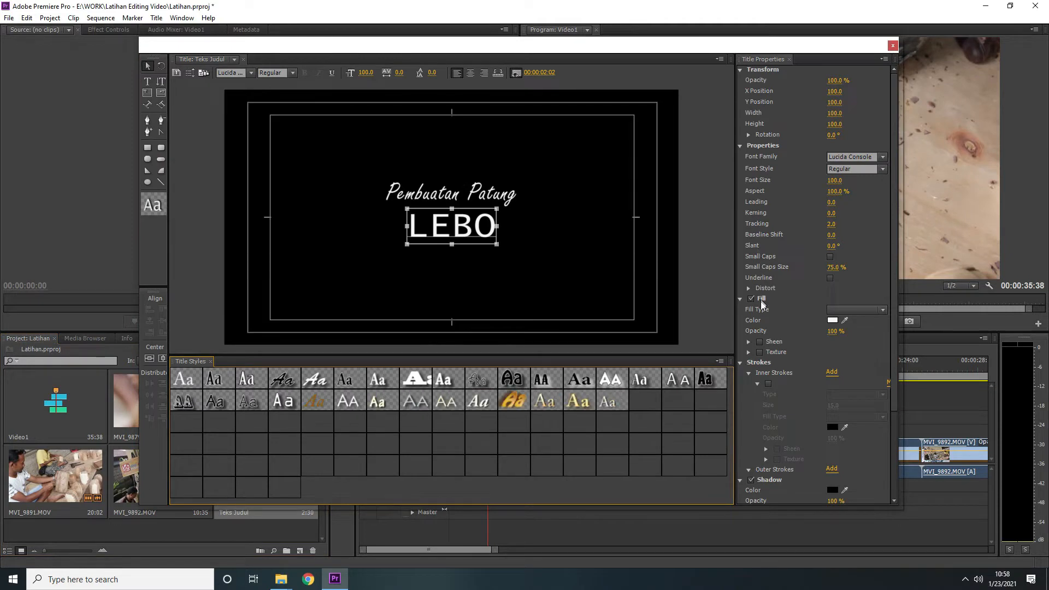
scroll(818, 373, down, 1)
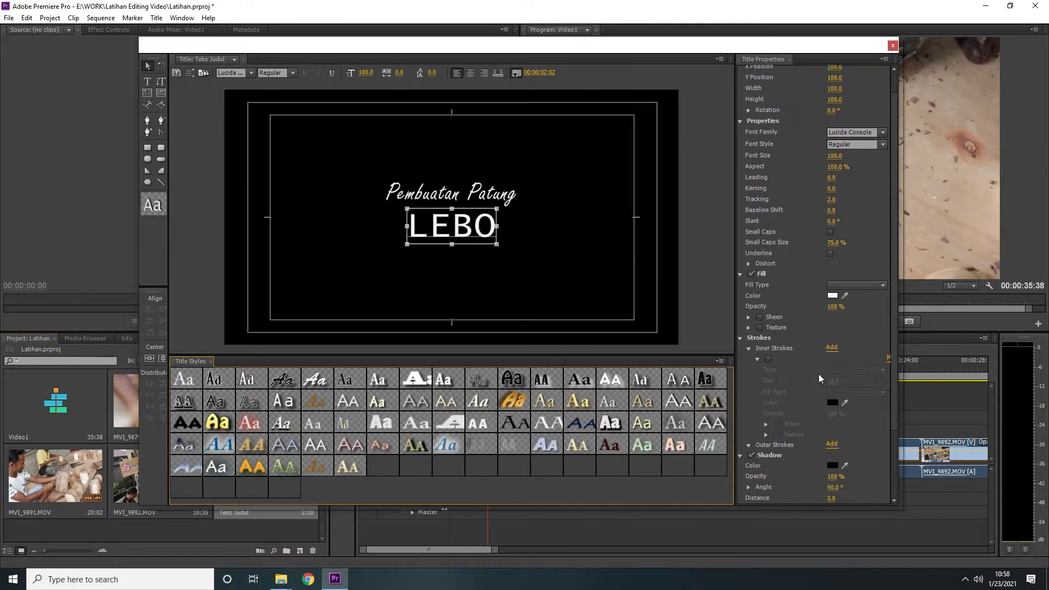
scroll(818, 374, down, 4)
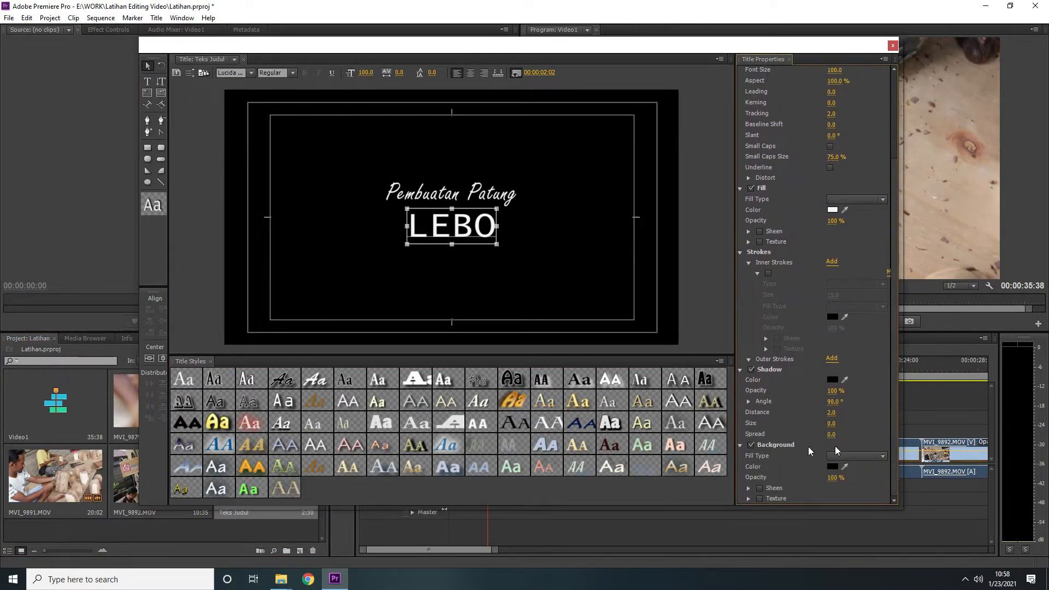
click(751, 444)
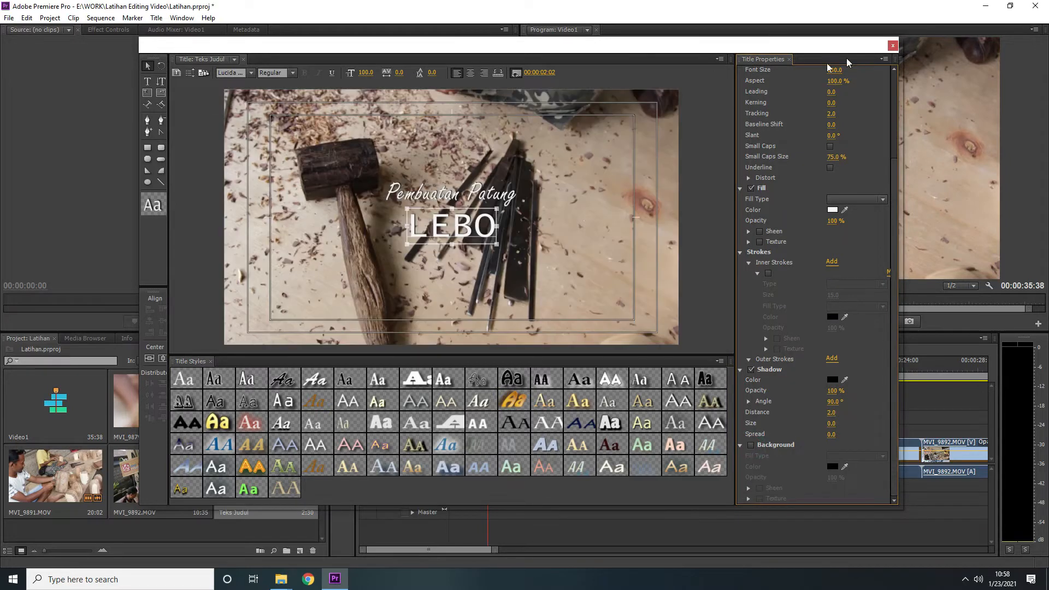
click(892, 45)
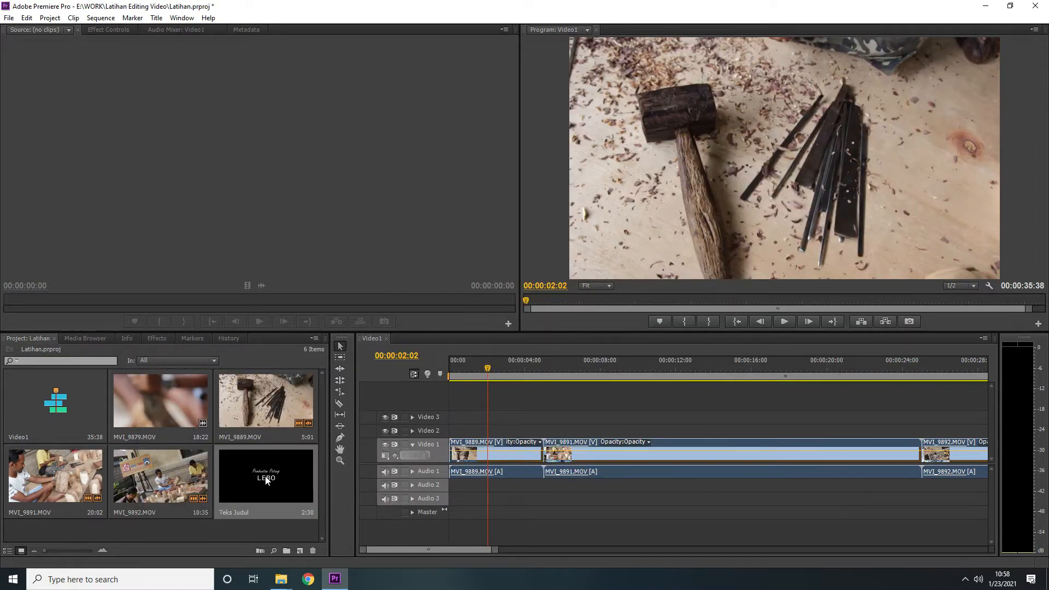
- Place the Teks Judul title on Video 2 above MVI_9889.MOV and apply Dip to Black to the start of that video clip
drag(267, 480, 502, 435)
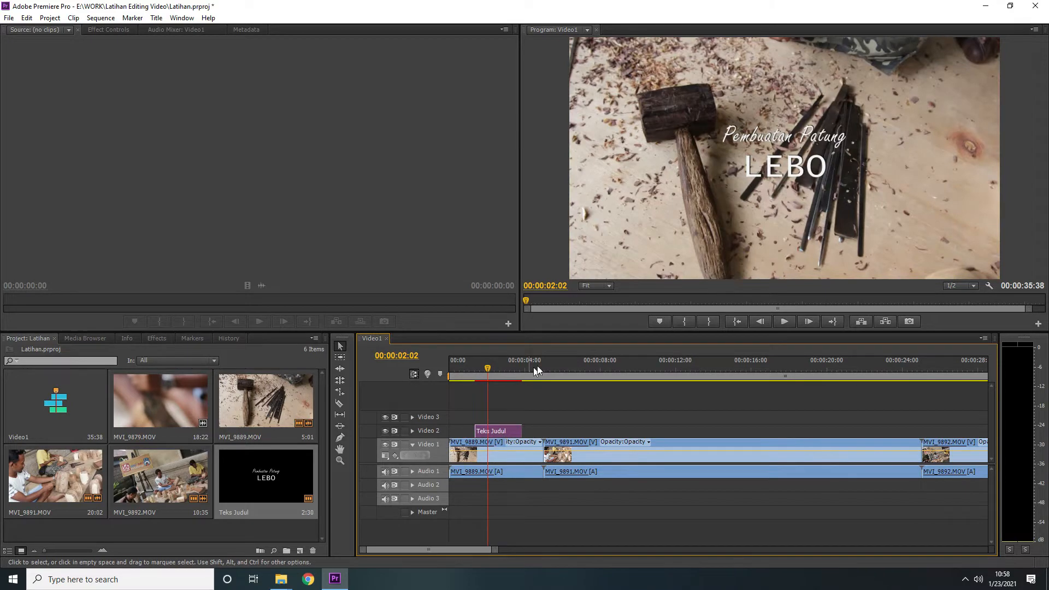
click(733, 323)
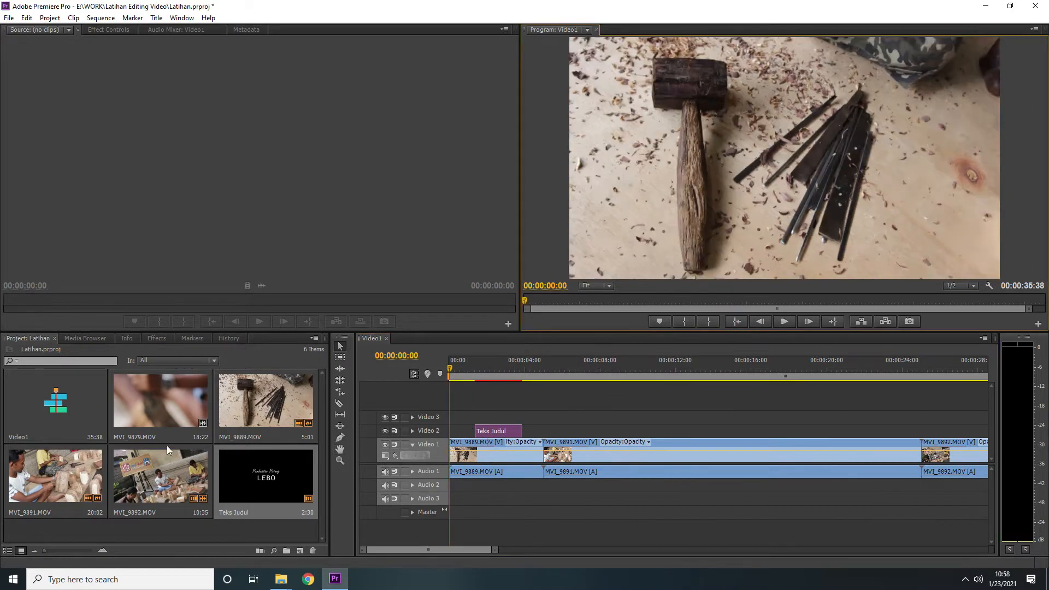
click(157, 339)
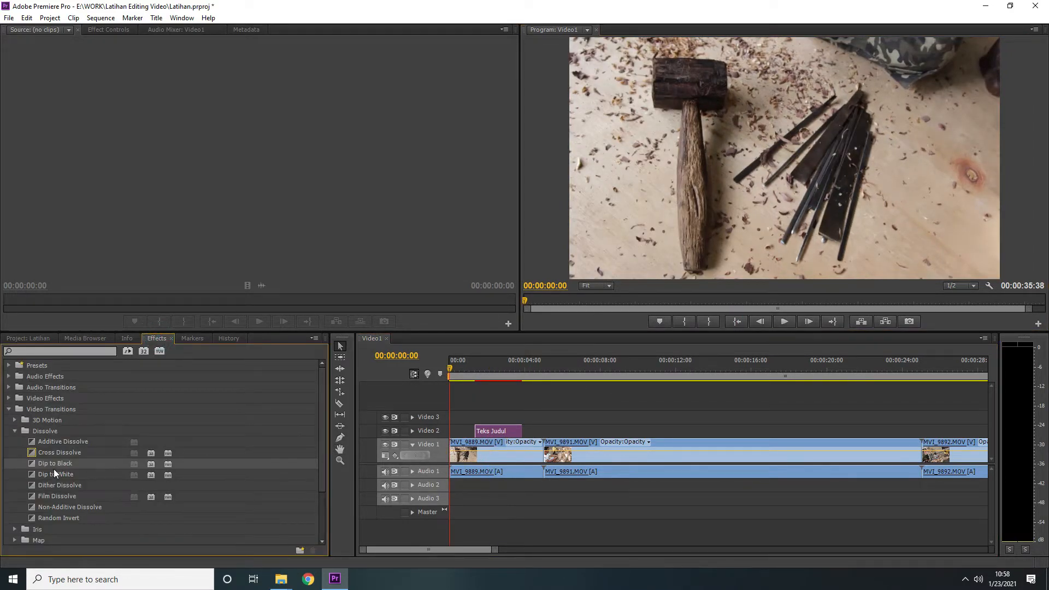
drag(54, 464, 459, 457)
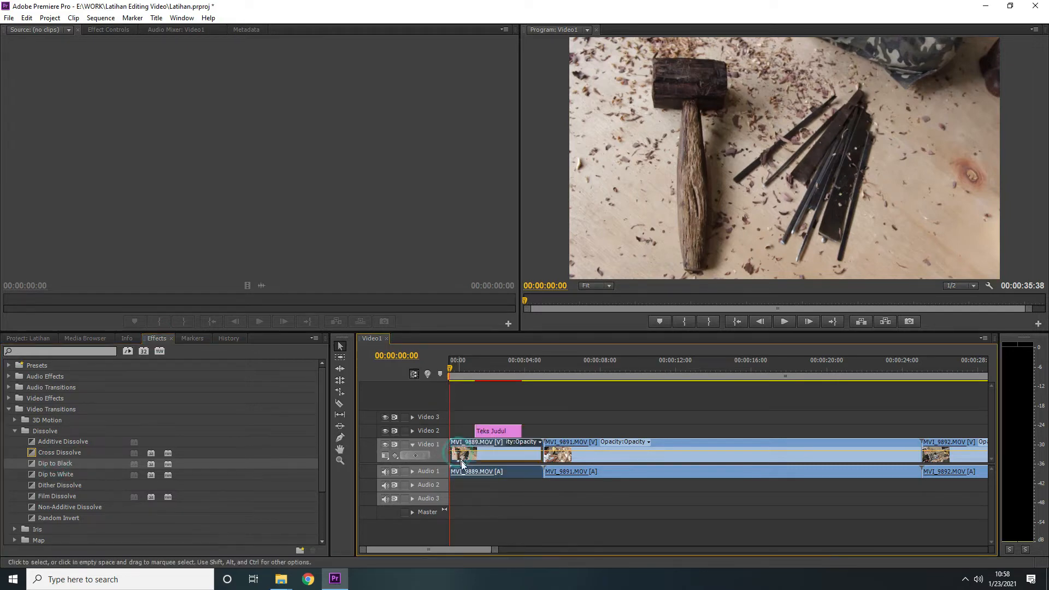
click(61, 462)
drag(87, 464, 460, 457)
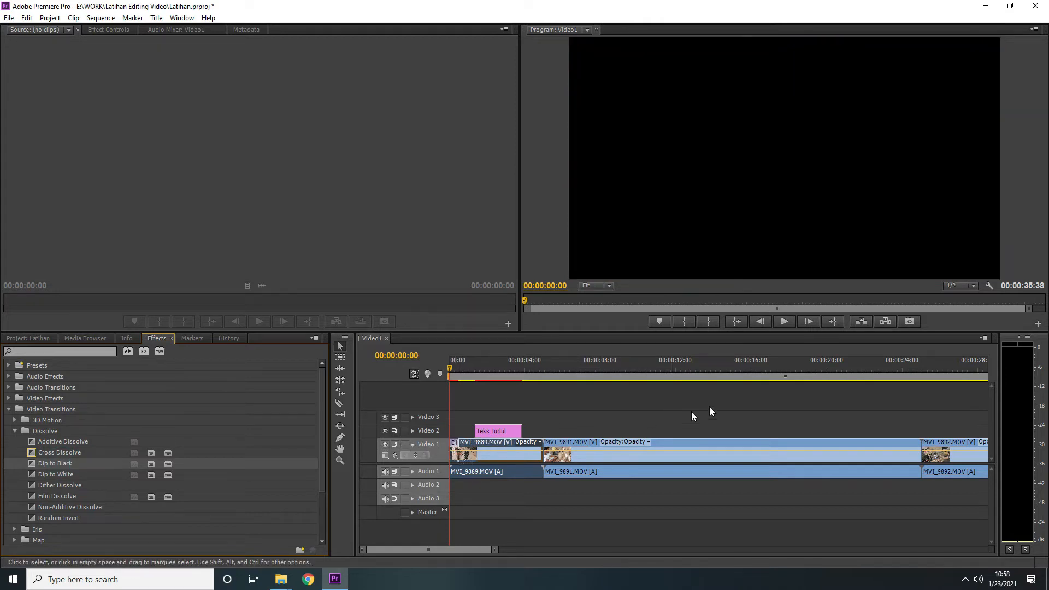
key(space)
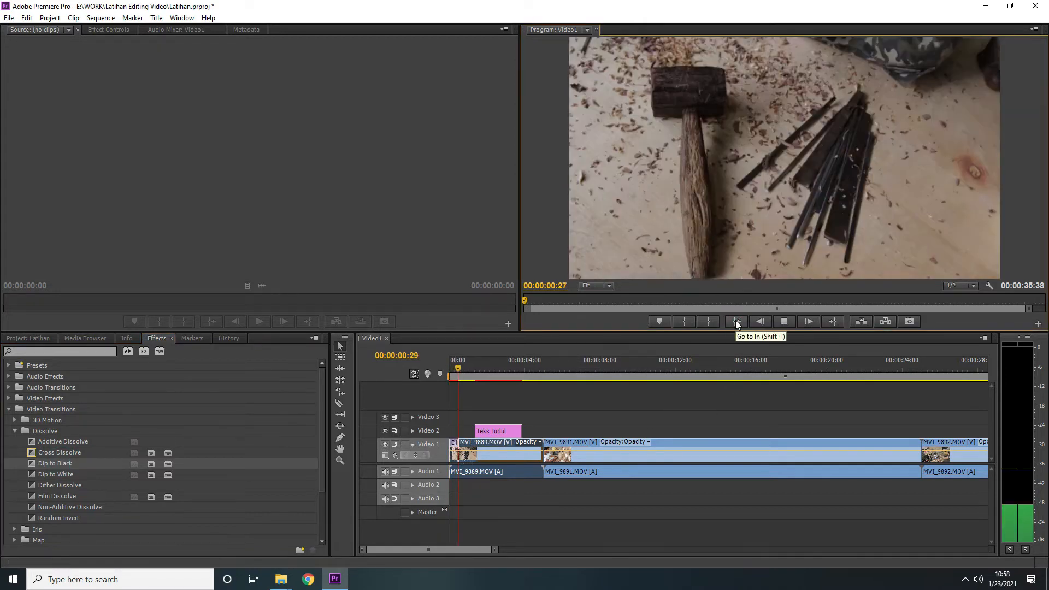
- Try a Dip to Black transition at the start of the Teks Judul clip, preview it, and remove the transition
click(509, 433)
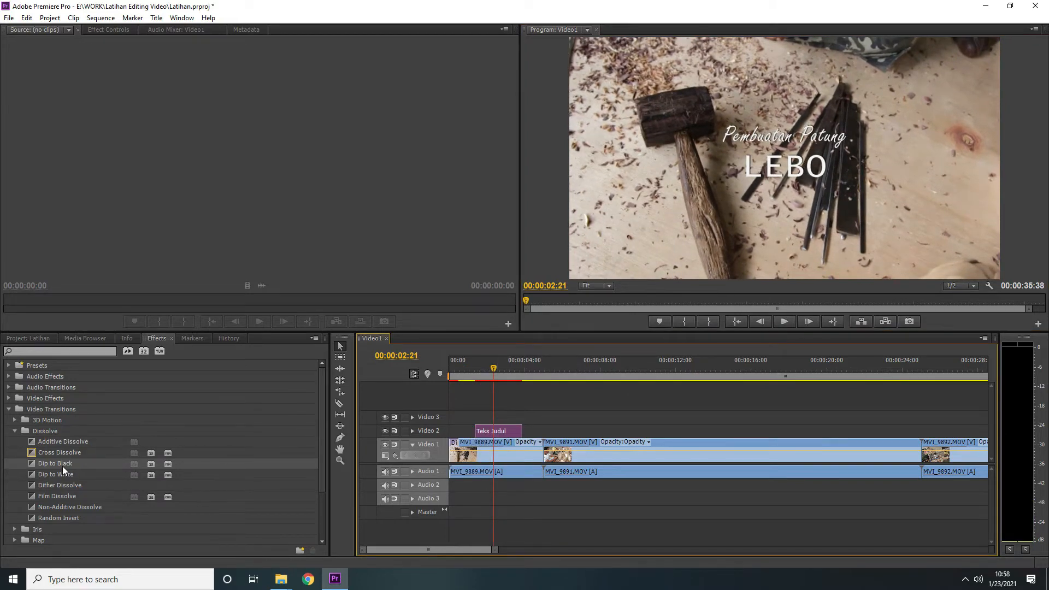
drag(62, 462, 478, 433)
click(471, 363)
key(space)
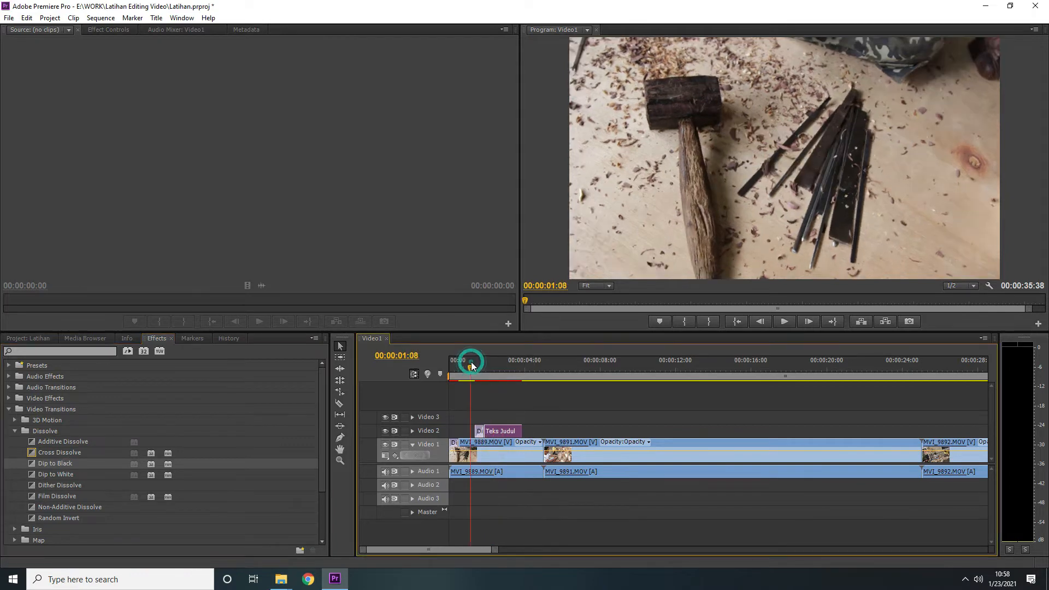
key(space)
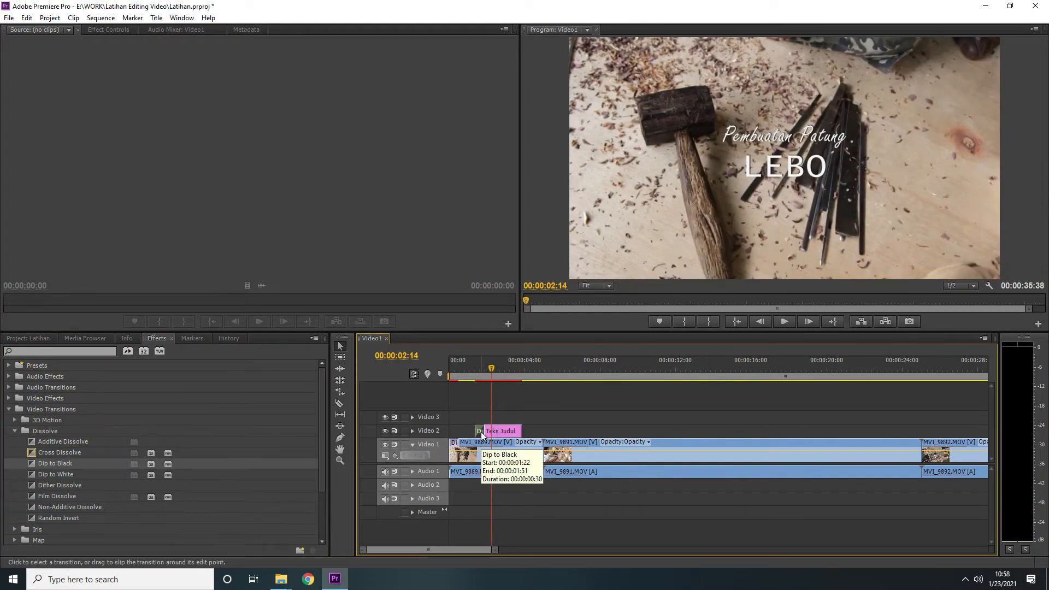
key(Delete)
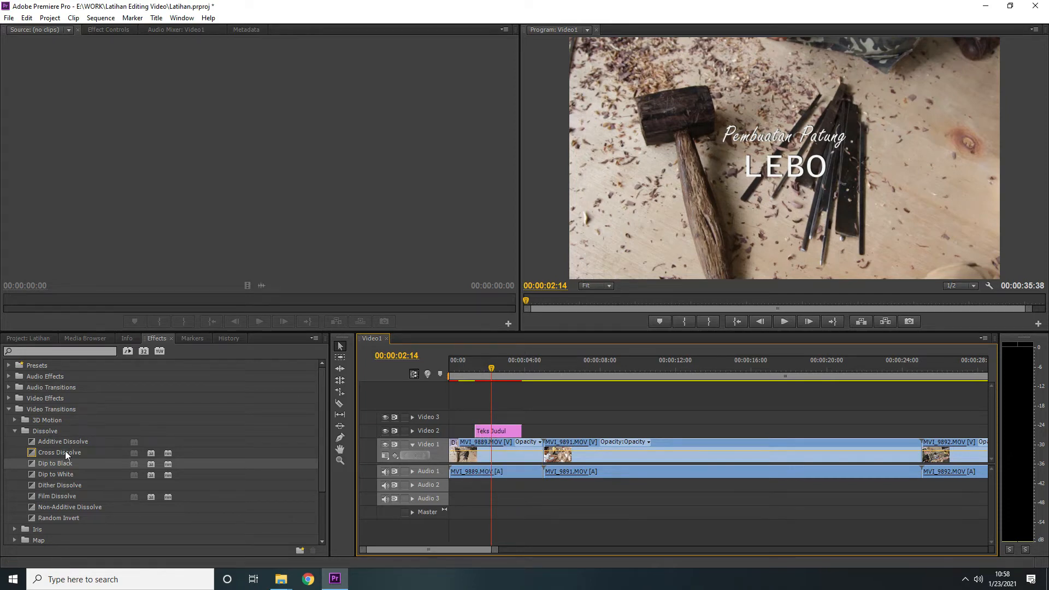
- Apply a Cross Dissolve transition to the start of the Teks Judul clip and play back the title's appearance
click(64, 451)
drag(65, 451, 477, 431)
click(468, 365)
key(space)
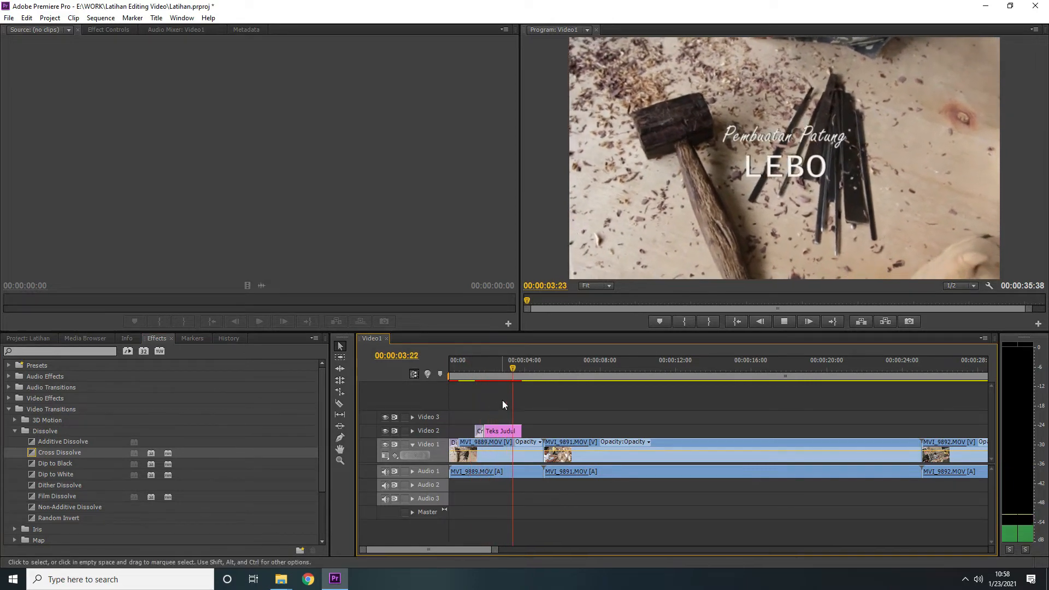
key(space)
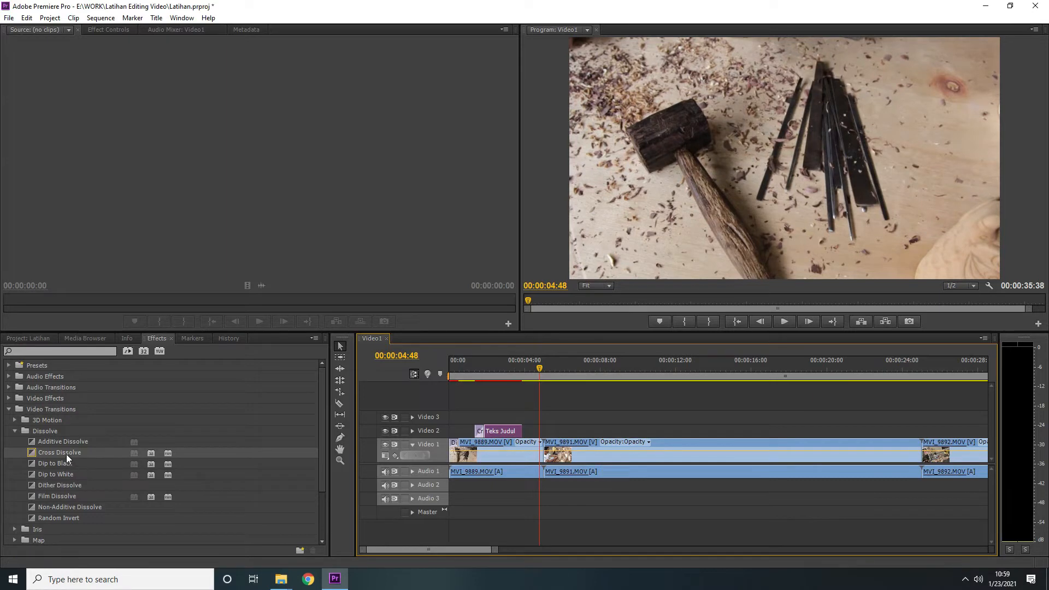
- Apply a Cross Dissolve transition to the end of the Teks Judul clip and play back the title's fade in and out
drag(66, 453, 524, 431)
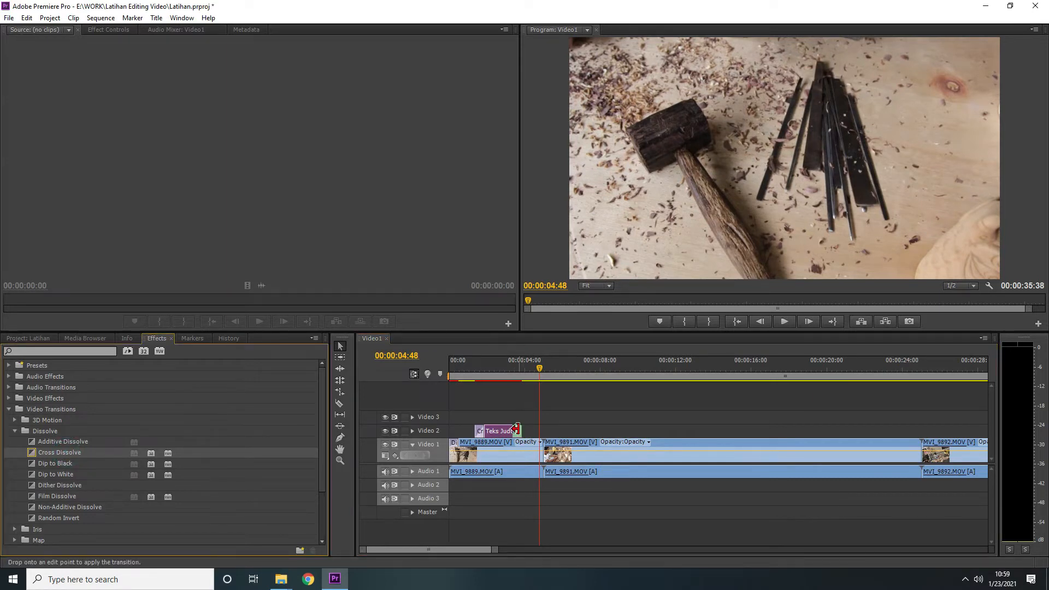
click(465, 366)
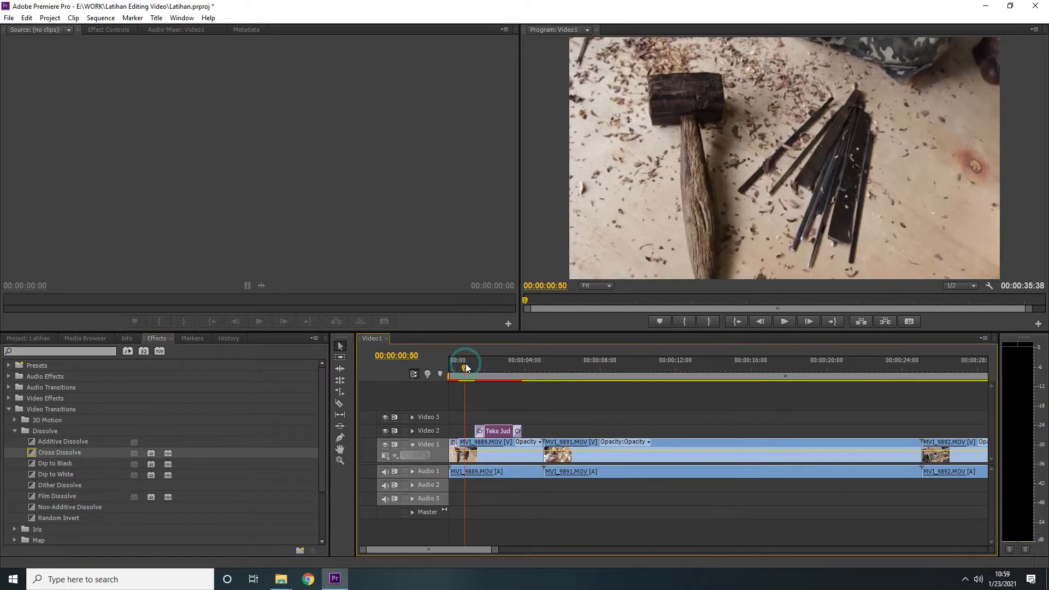
key(space)
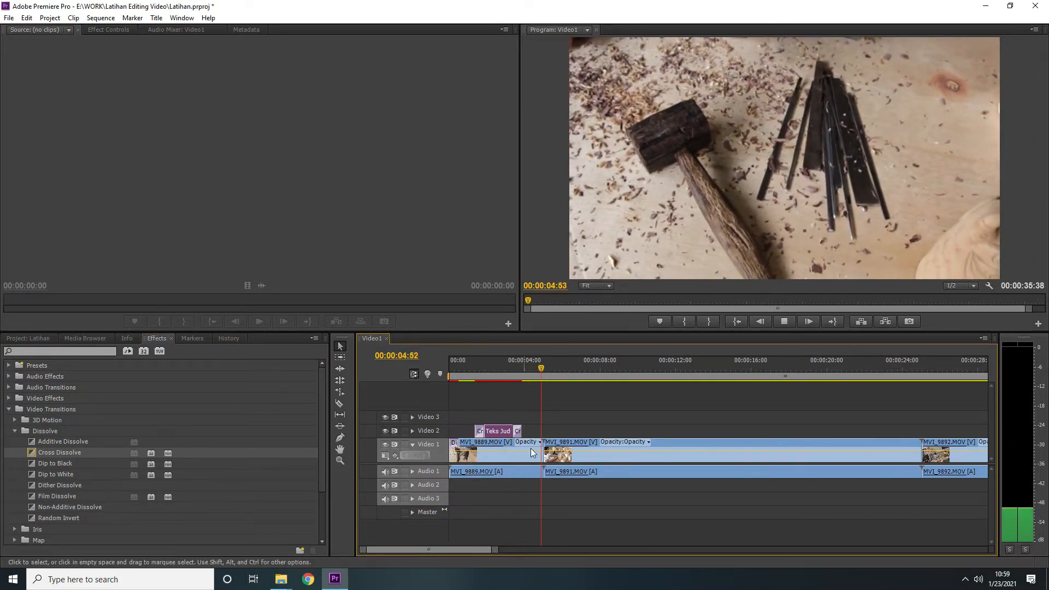
key(space)
- Extend the end of the Teks Judul clip closer to the end of MVI_9889.MOV and play the sequence from the start
drag(523, 431, 537, 432)
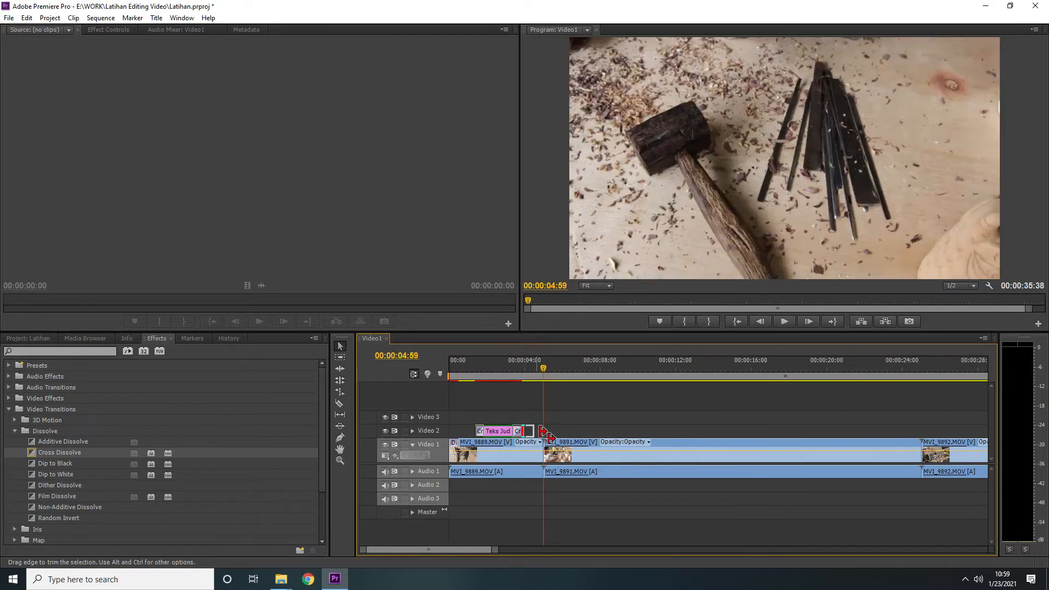
click(737, 321)
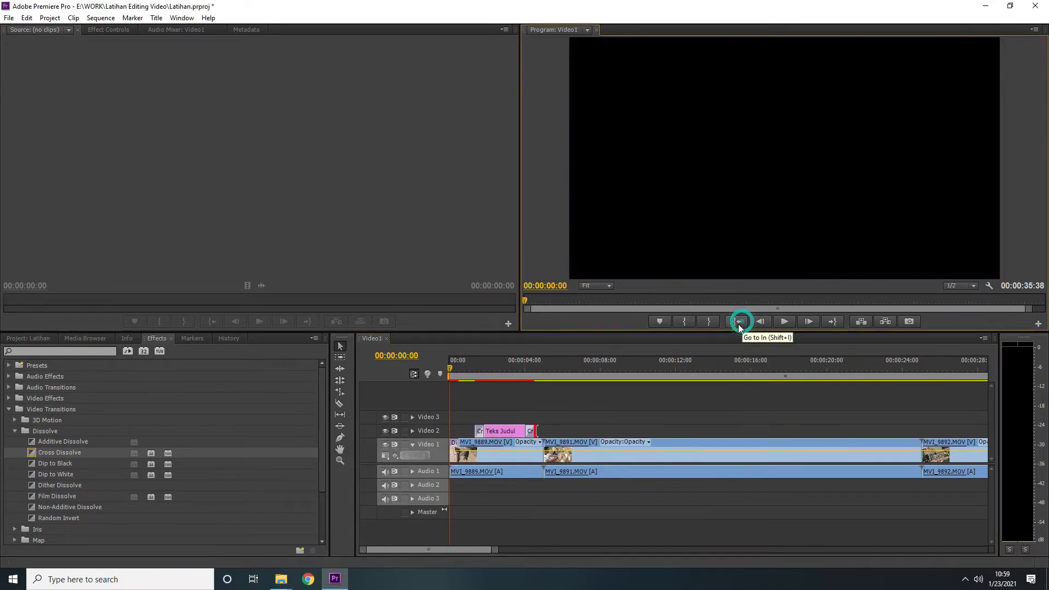
key(space)
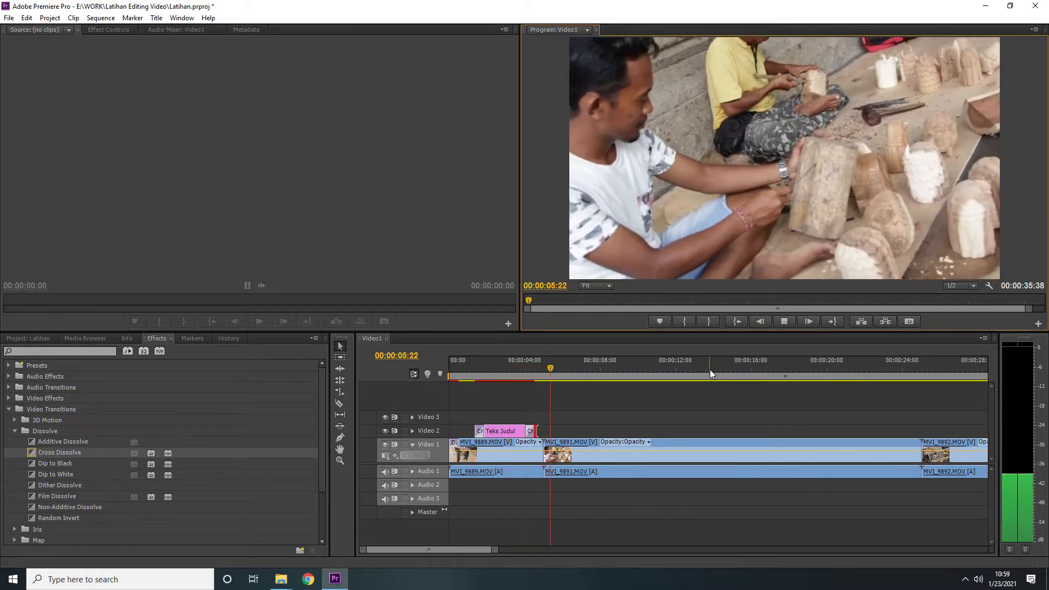
key(space)
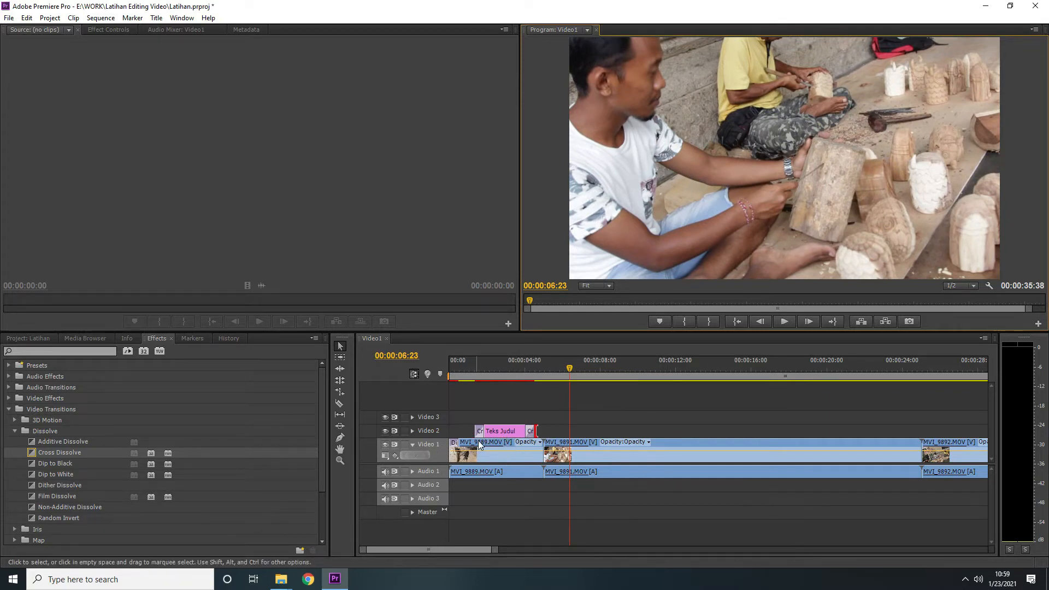
- Lower the opacity of the MVI_9889.MOV clip to darken the footage behind the title, and play the sequence from the start
click(44, 336)
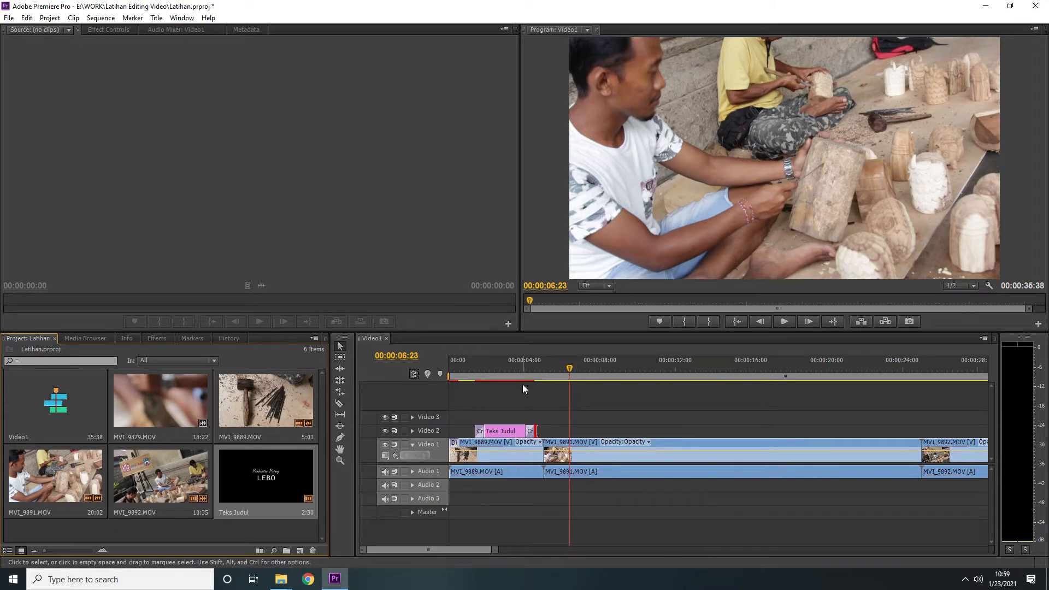
click(509, 372)
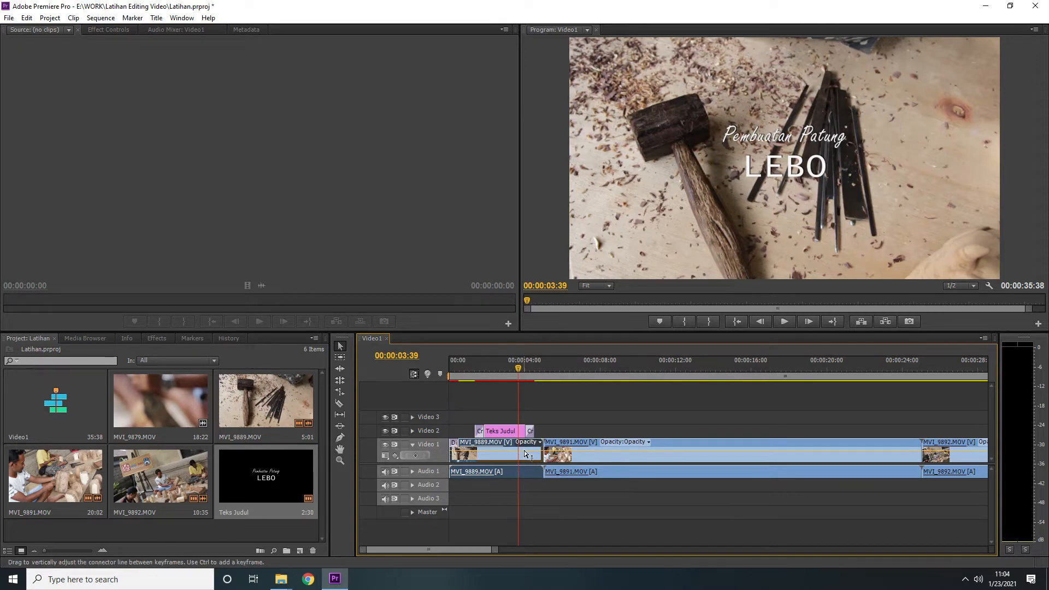
mouse_move(524, 454)
drag(524, 454, 524, 458)
drag(524, 458, 525, 457)
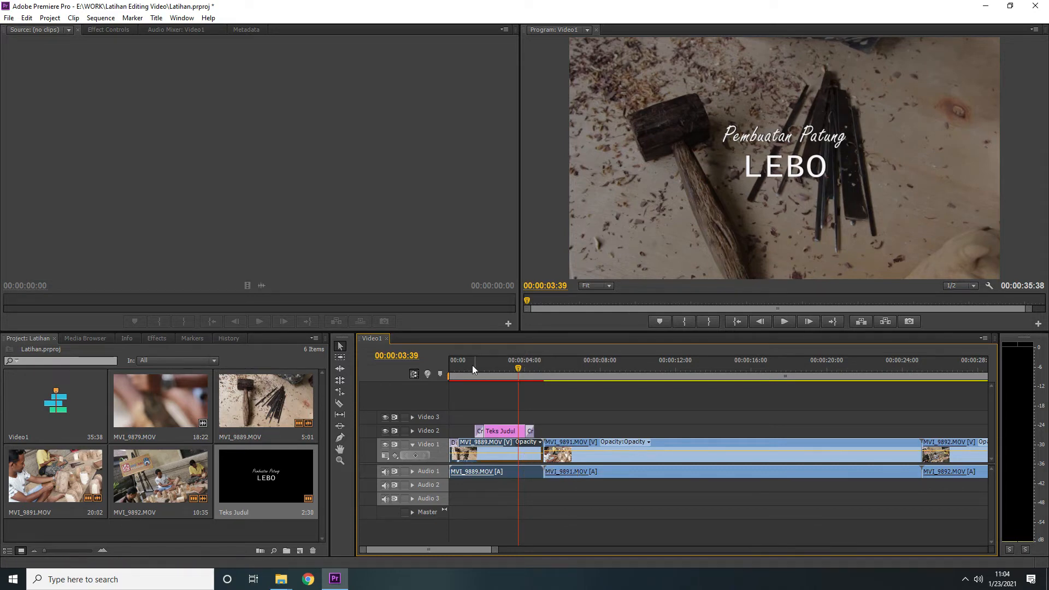
click(734, 322)
key(space)
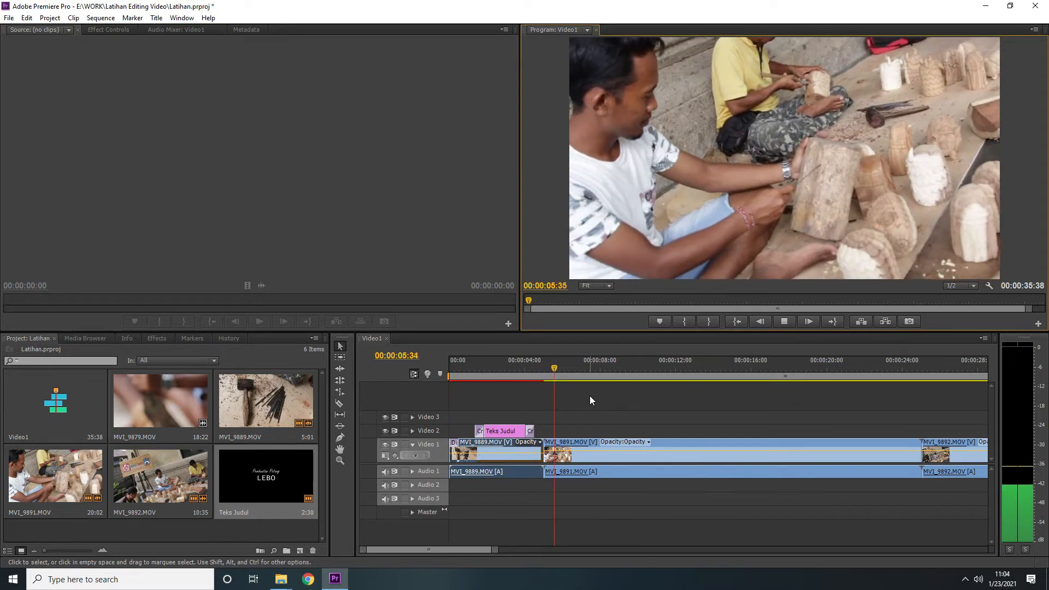
key(space)
- Apply the Cross Zoom video transition at the cut between MVI_9889.MOV and MVI_9891.MOV and play it back
click(537, 366)
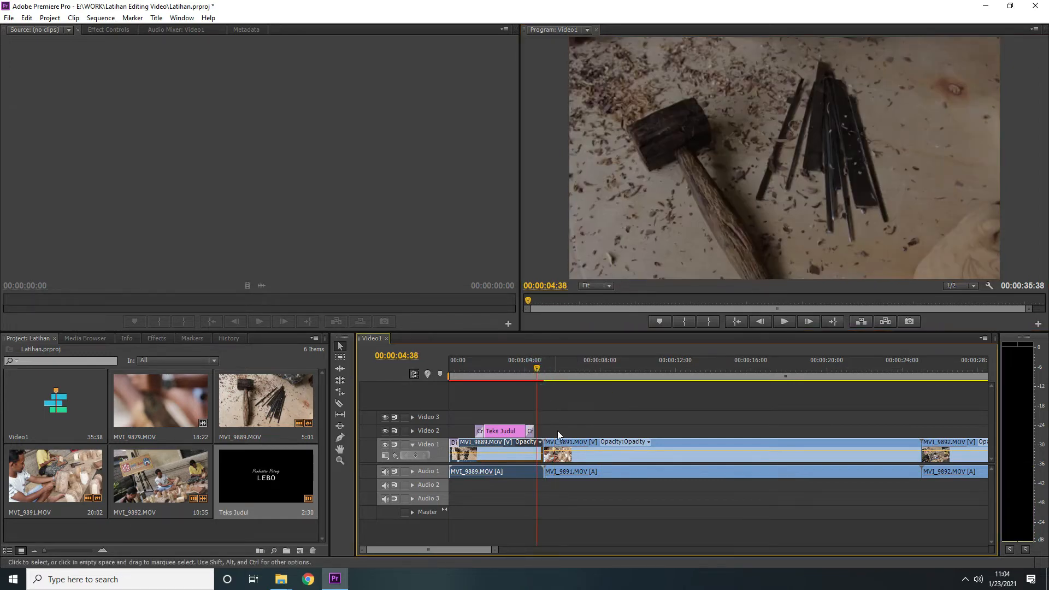
click(158, 338)
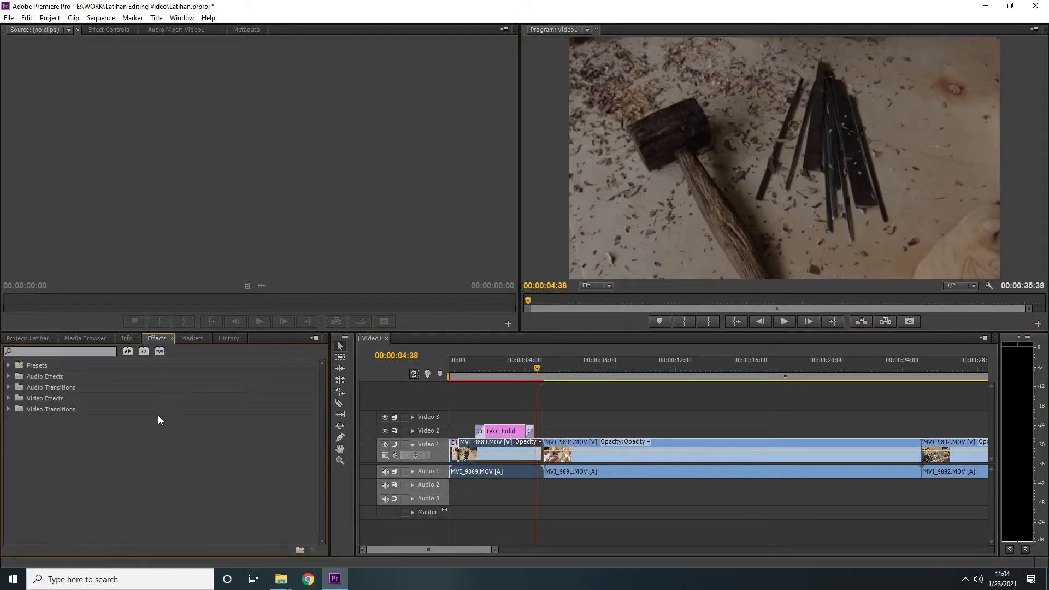
click(8, 408)
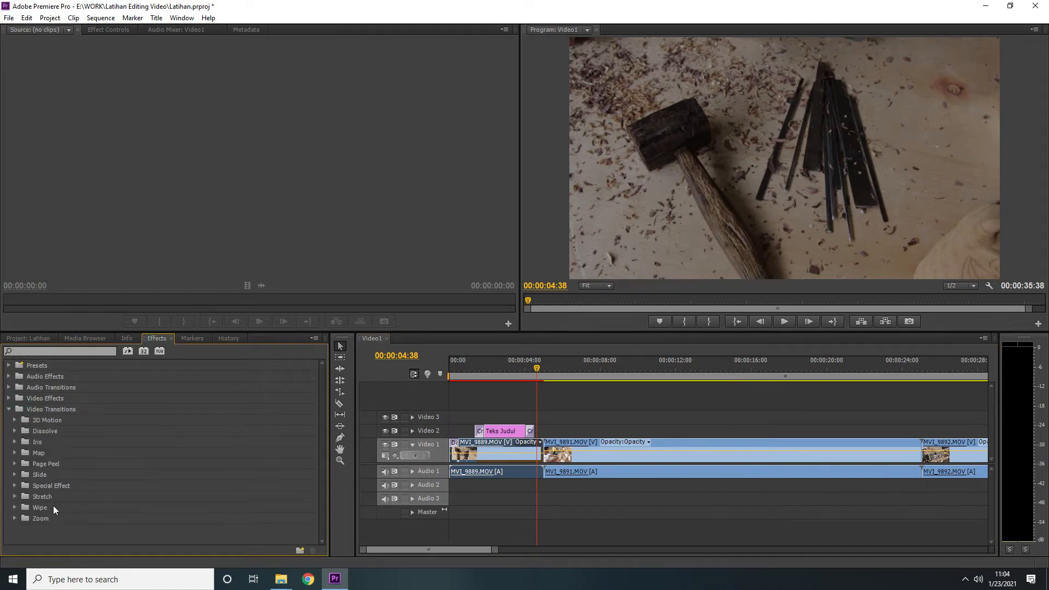
click(15, 518)
drag(51, 529, 544, 453)
click(606, 303)
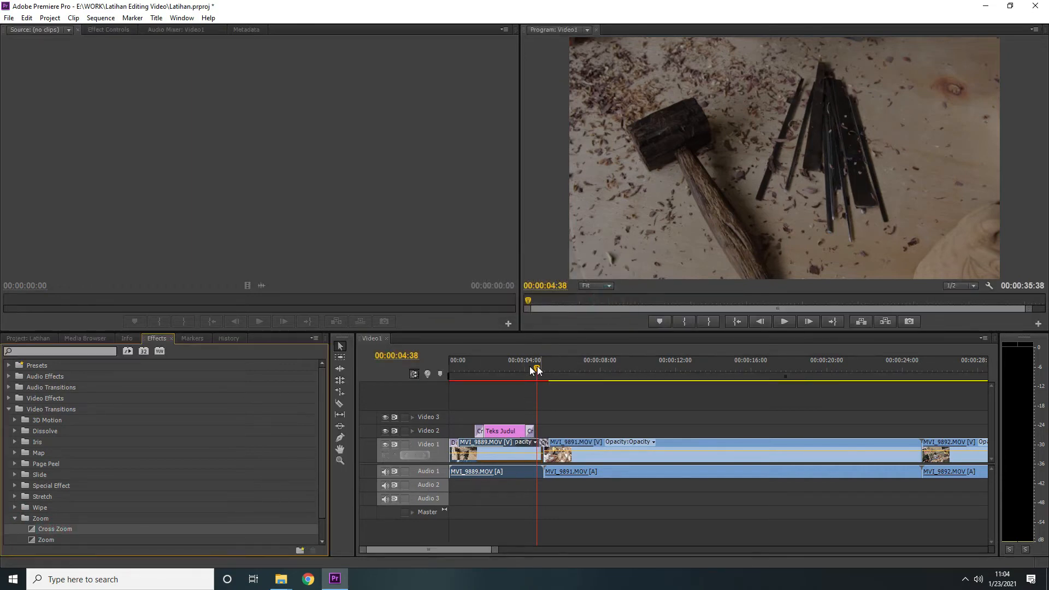
click(519, 367)
key(space)
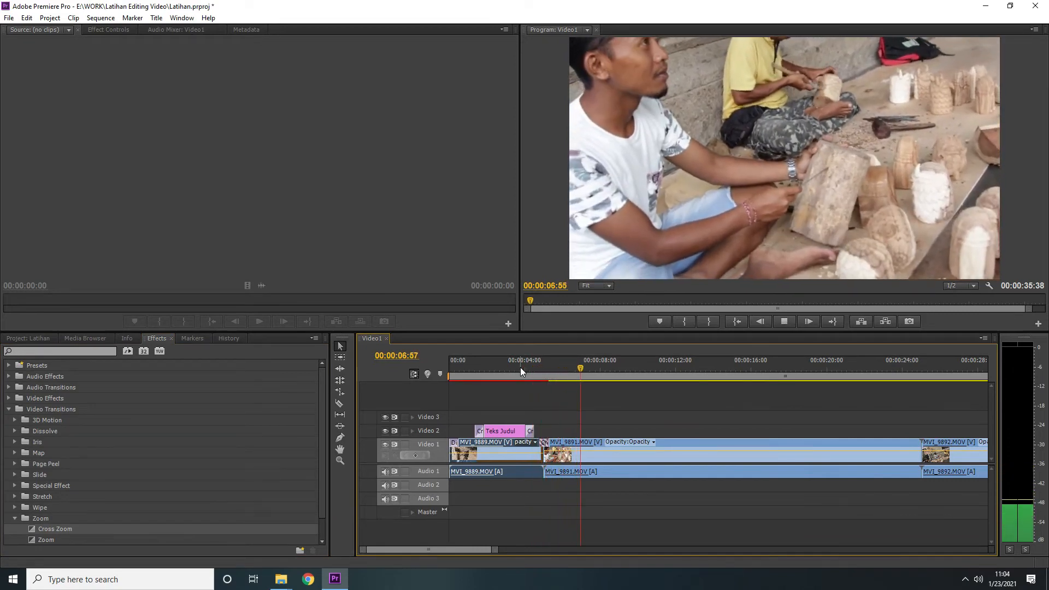
- Try a solid background behind the text of the Teks Judul title, with the playhead parked on the title at 00:00:03:01
key(space)
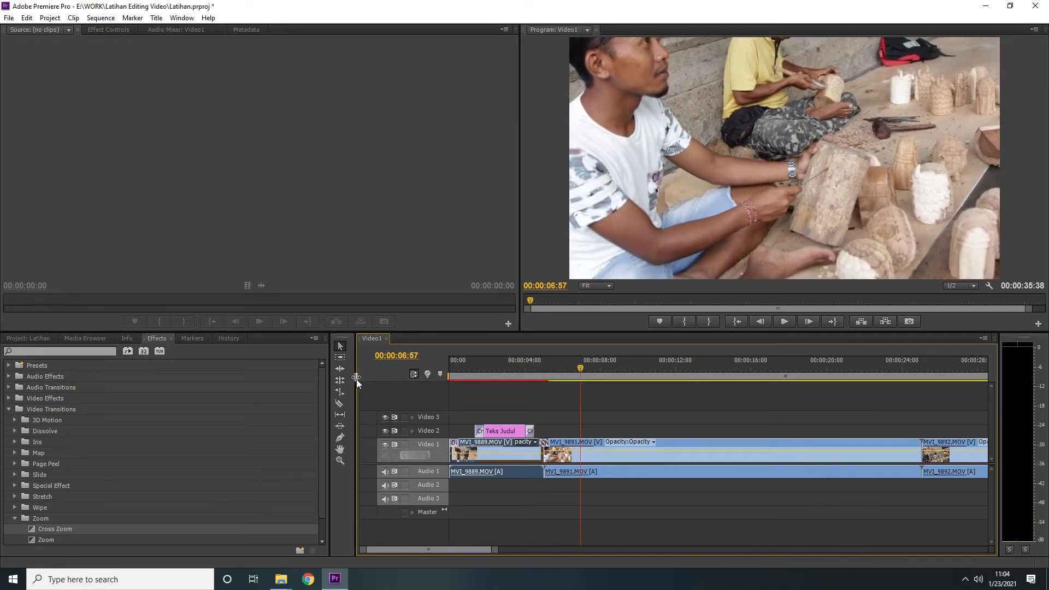
click(506, 373)
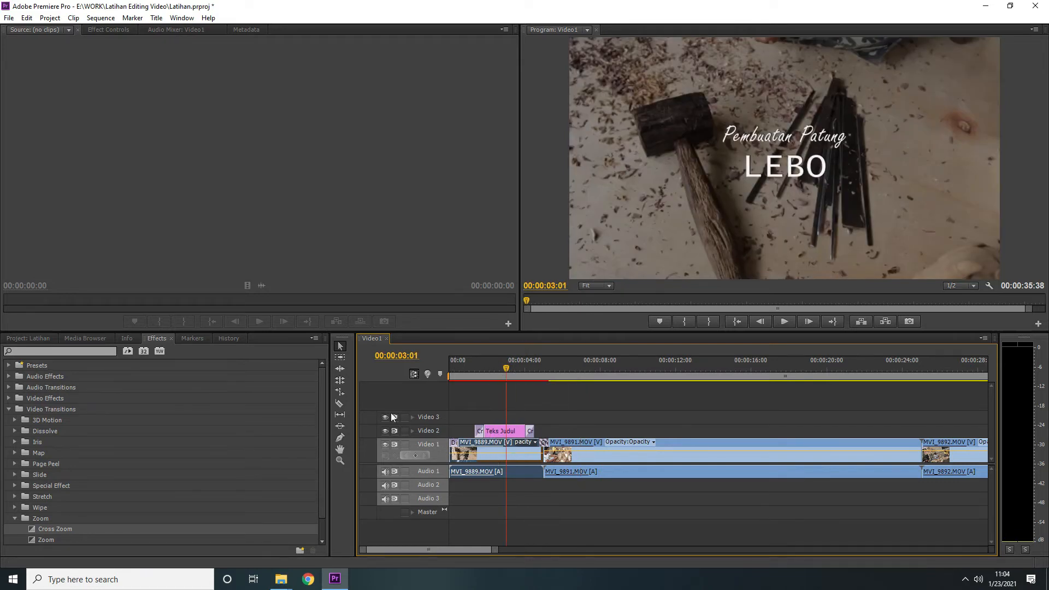
click(20, 339)
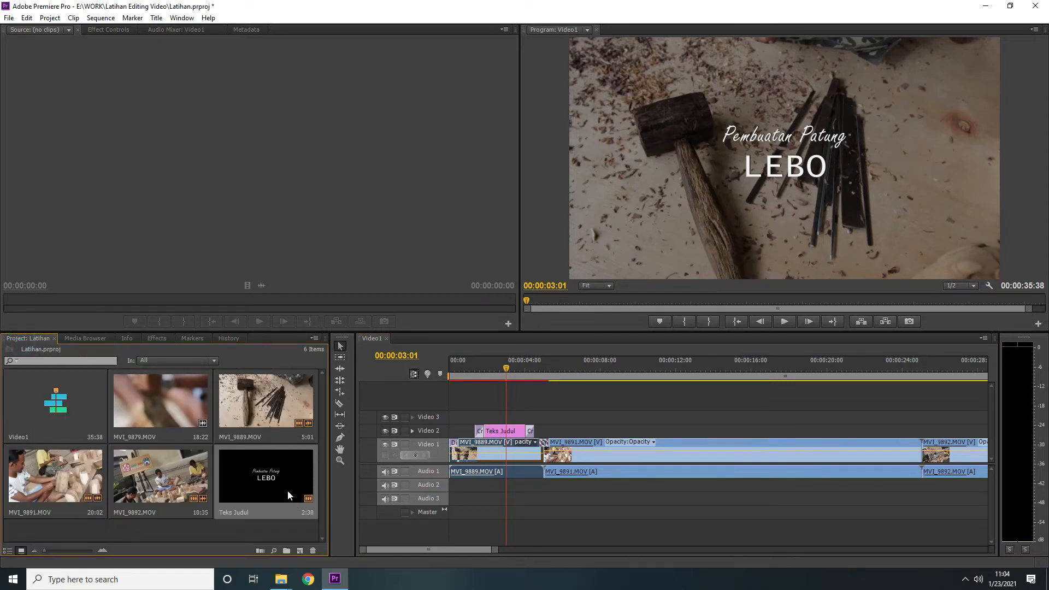
double_click(287, 490)
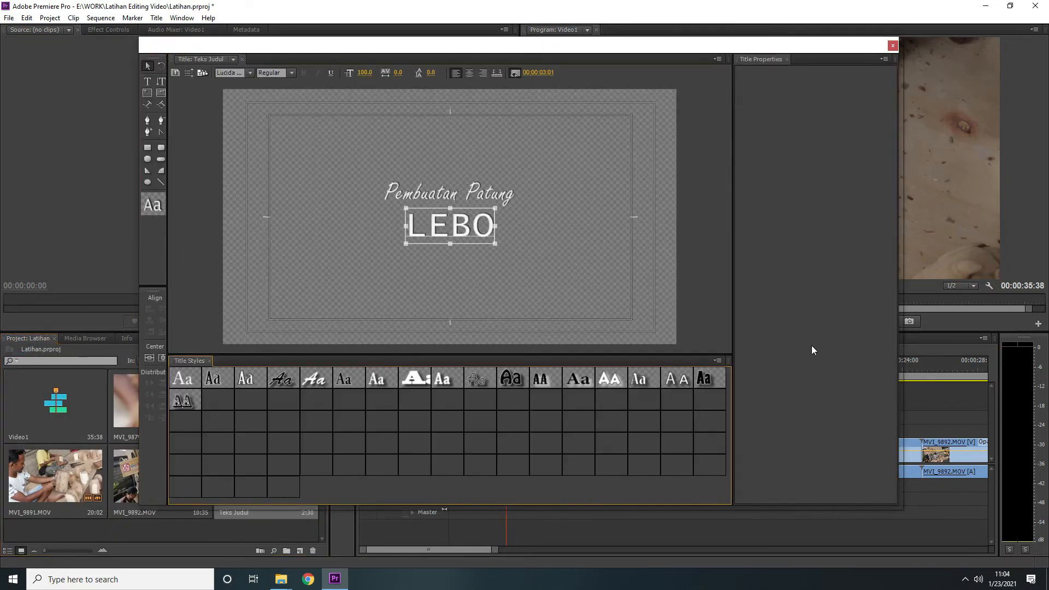
scroll(810, 377, down, 3)
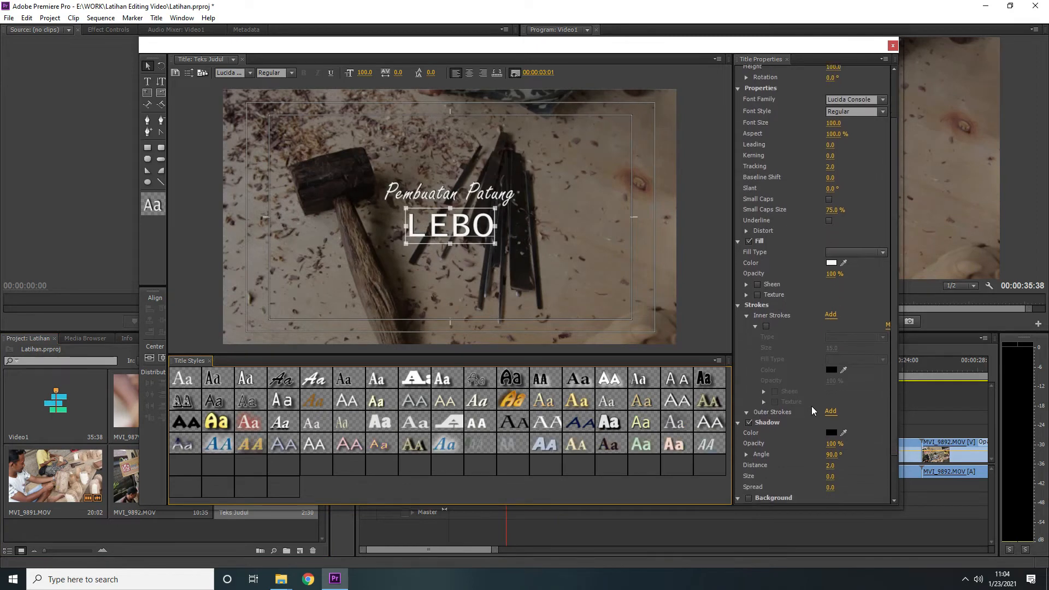
scroll(812, 413, down, 1)
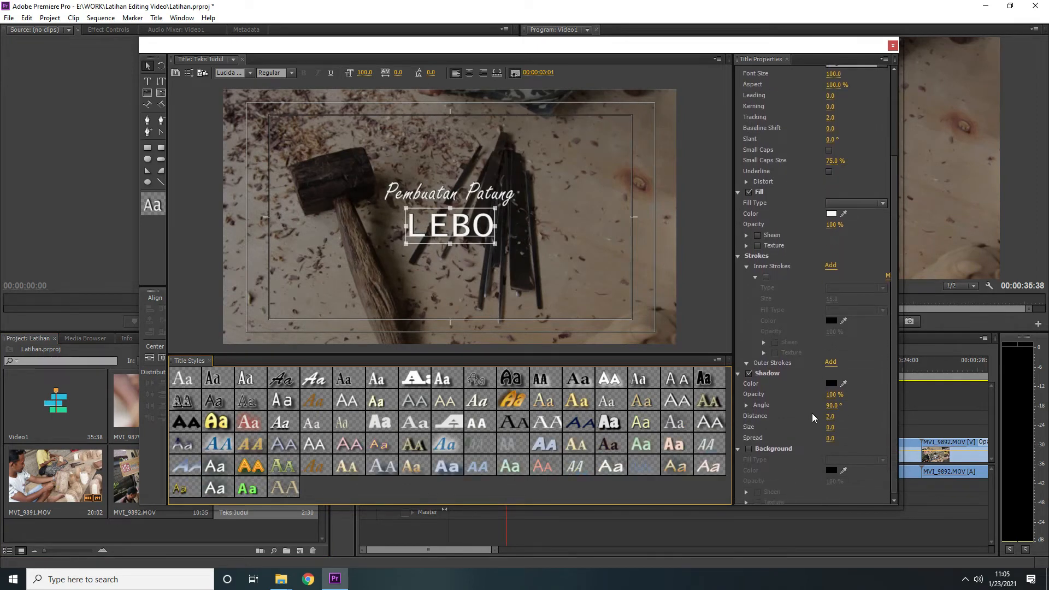
click(748, 445)
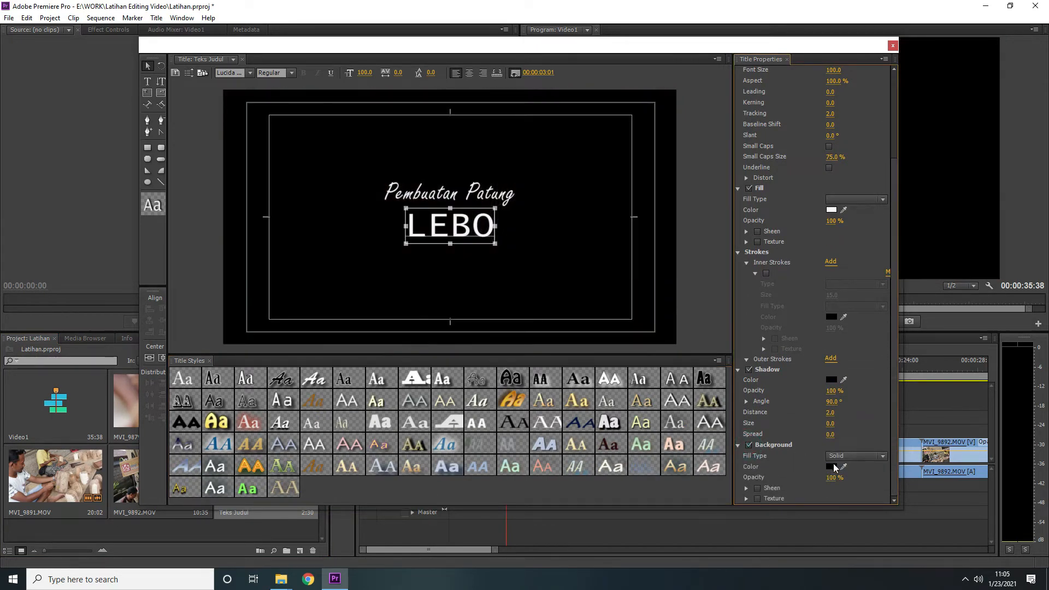
click(838, 456)
click(856, 445)
click(748, 445)
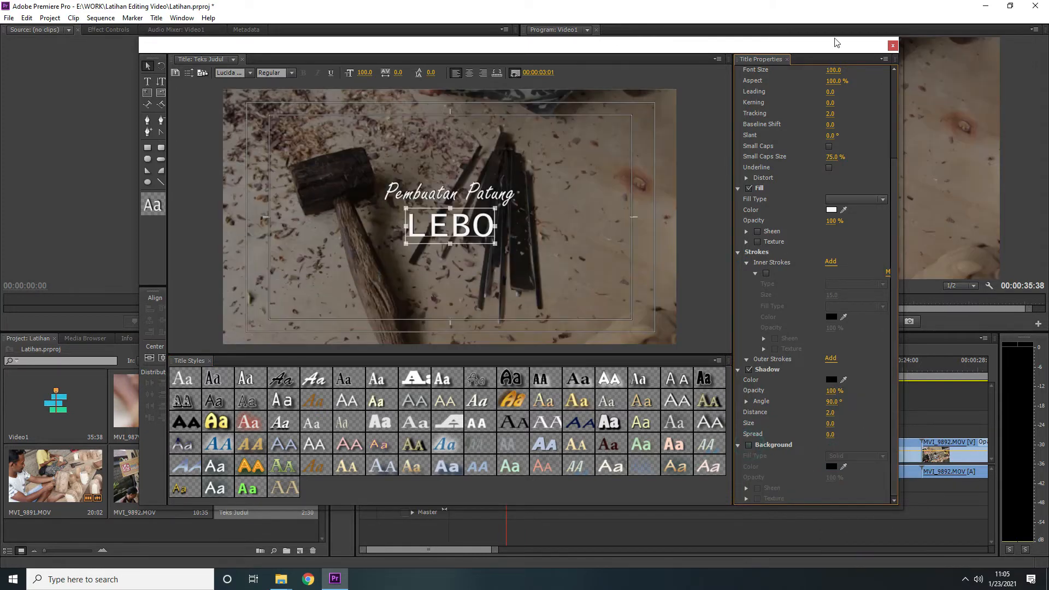
click(892, 48)
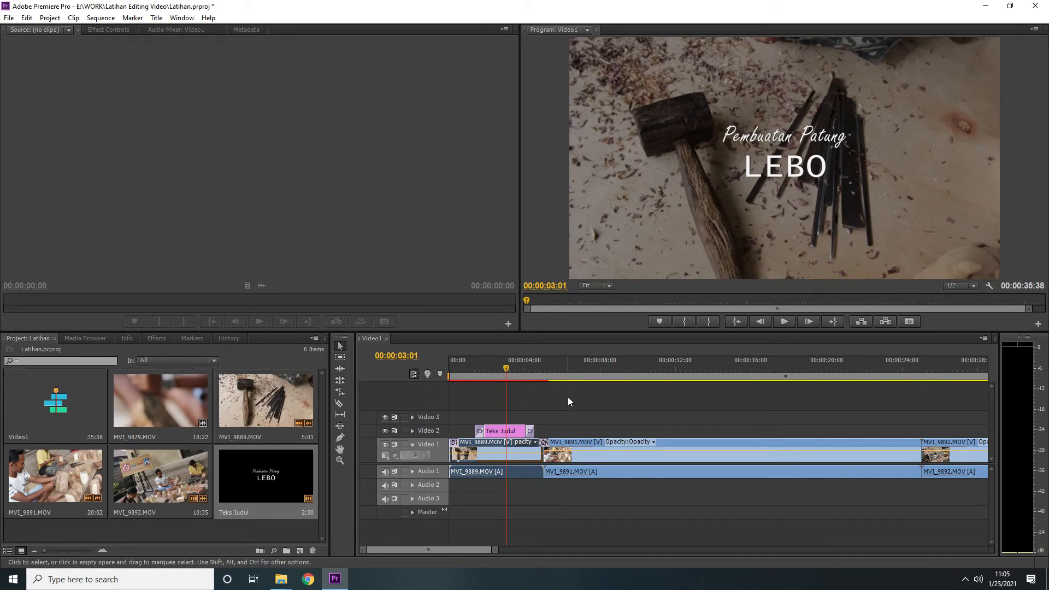
- Render the work area previews and play the sequence back from the start
key(Return)
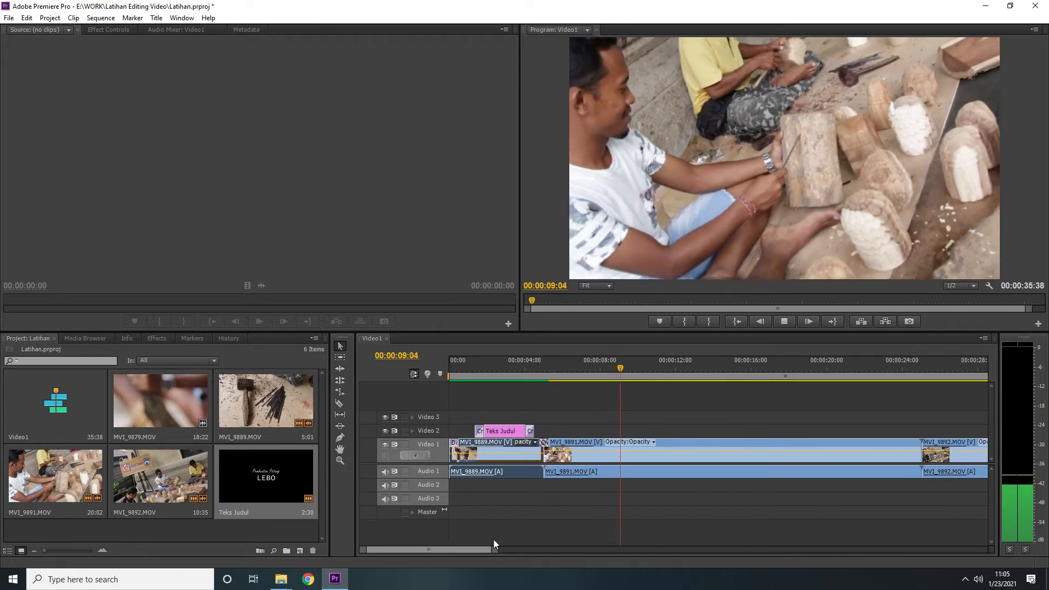
click(785, 322)
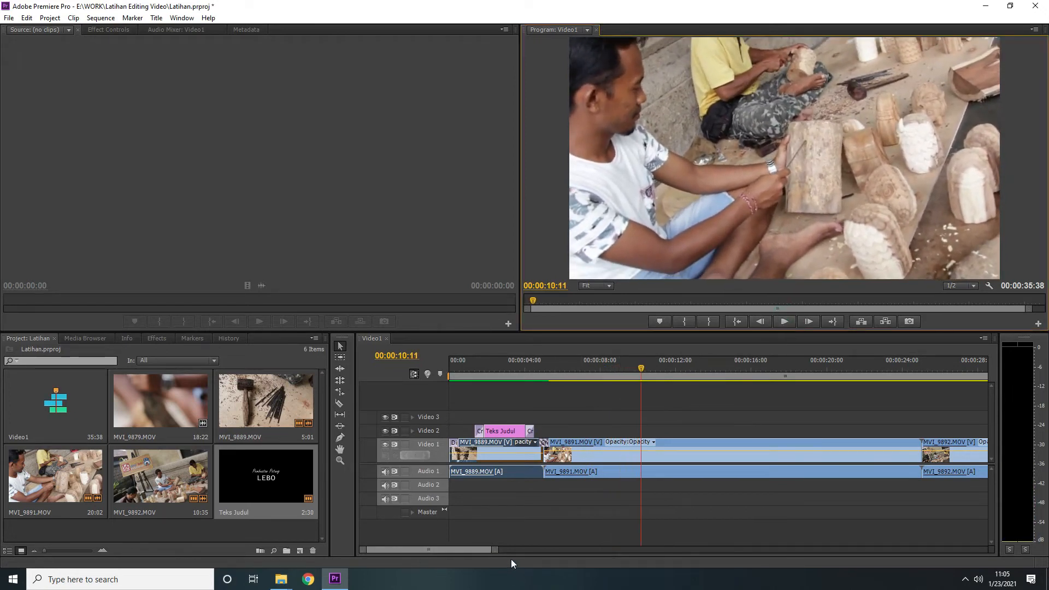
- Ripple-trim the ends of MVI_9891.MOV and MVI_9892.MOV to about 4 seconds each, shortening the sequence to about 00:00:13:19
drag(495, 551, 535, 551)
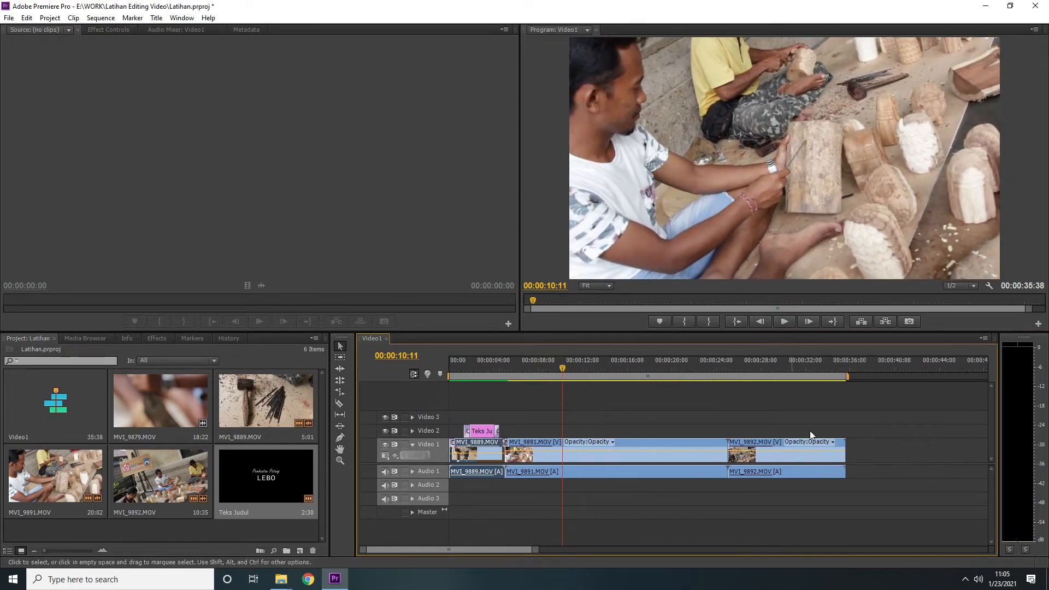
click(712, 457)
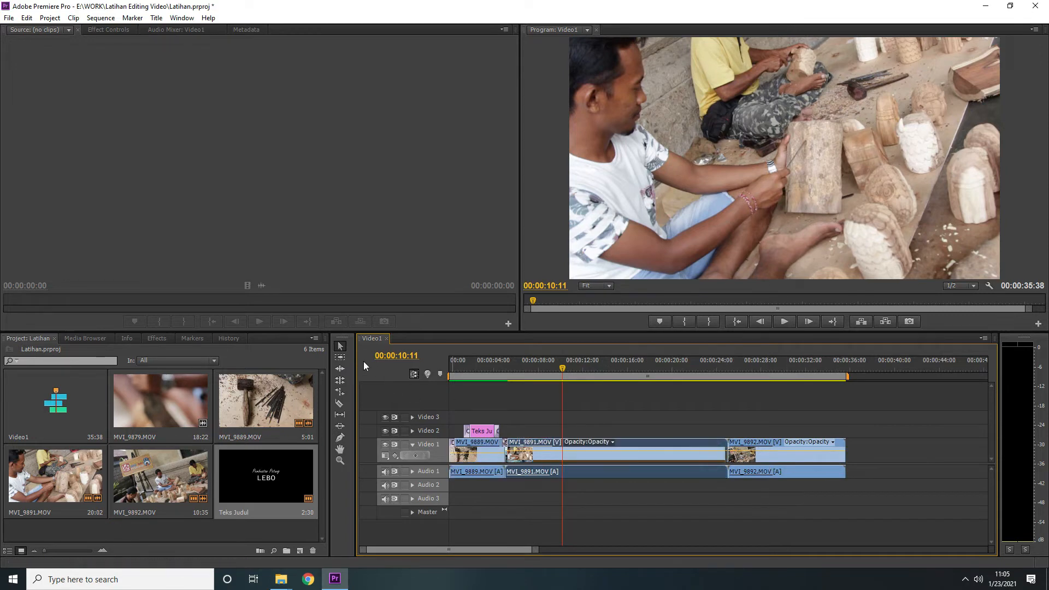
click(340, 371)
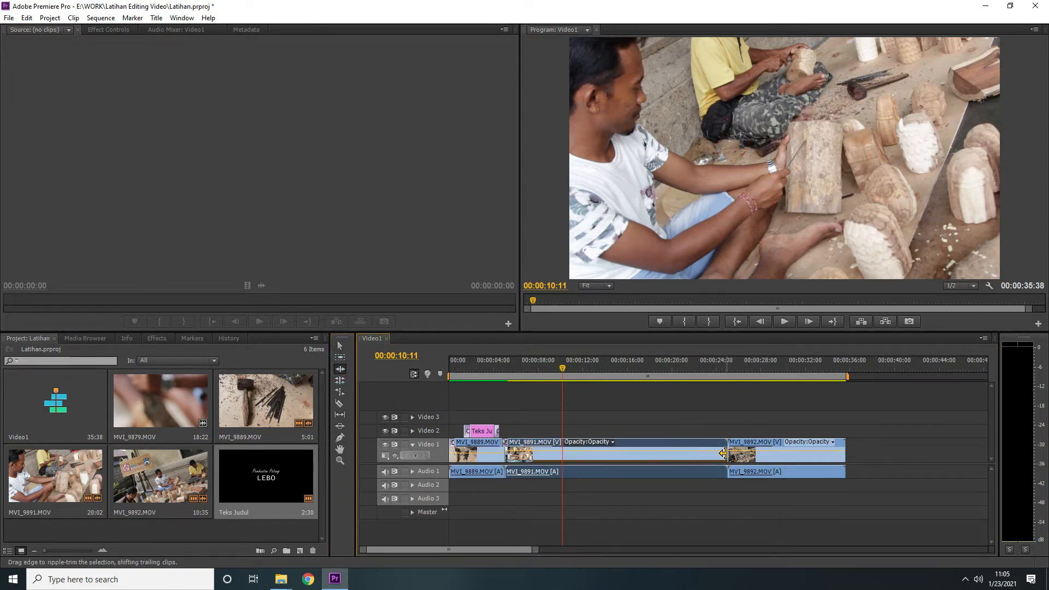
drag(726, 458, 549, 462)
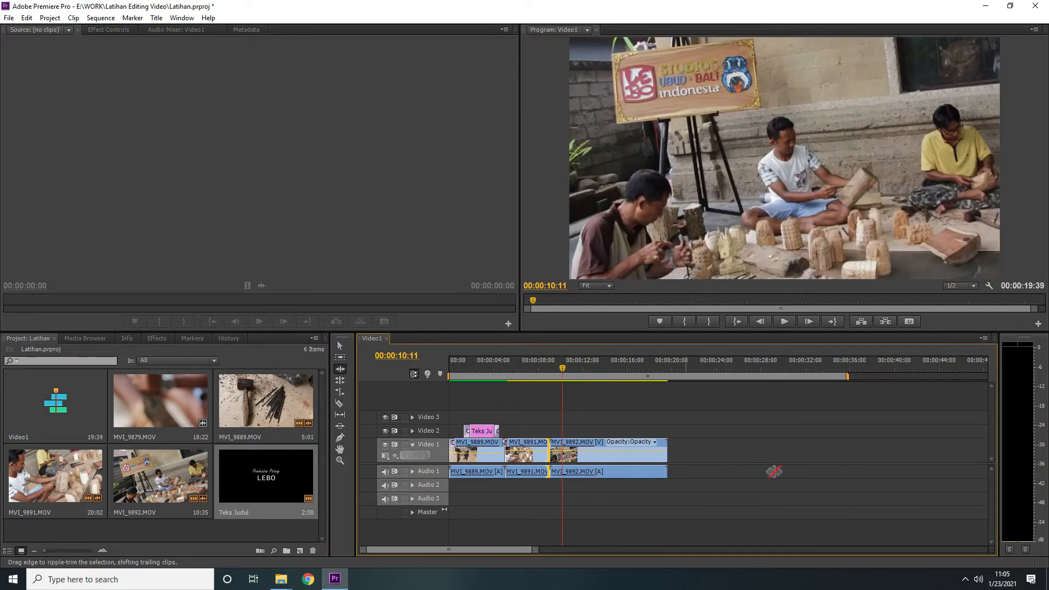
drag(667, 453, 594, 456)
click(340, 345)
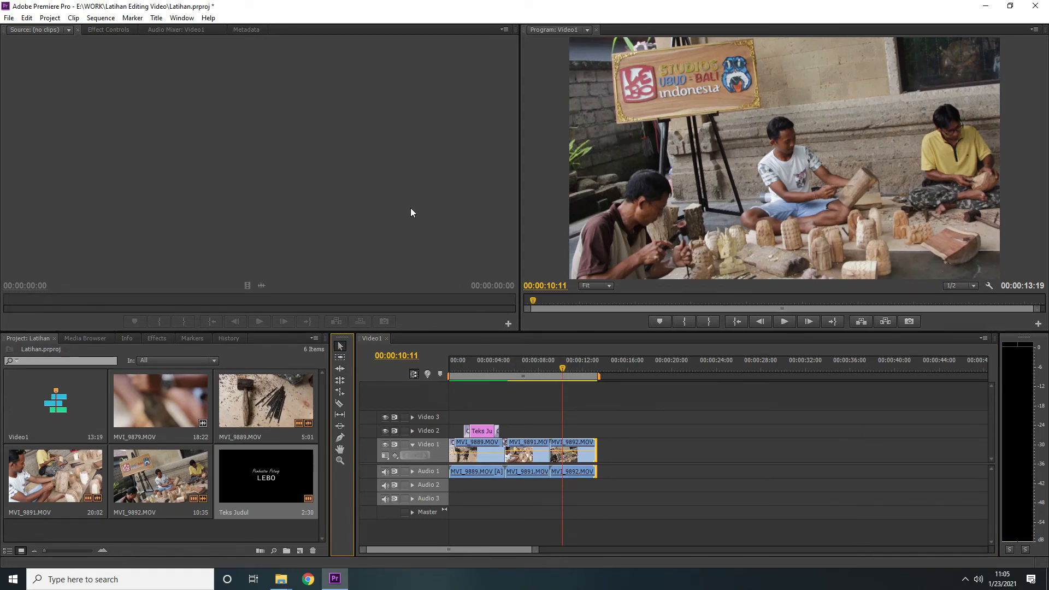
click(376, 357)
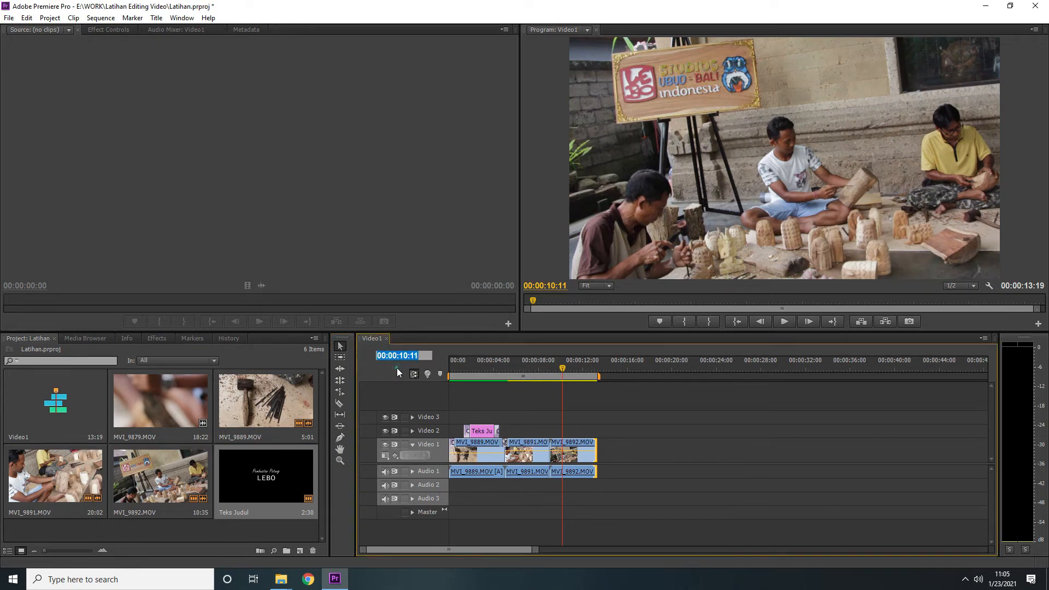
click(397, 368)
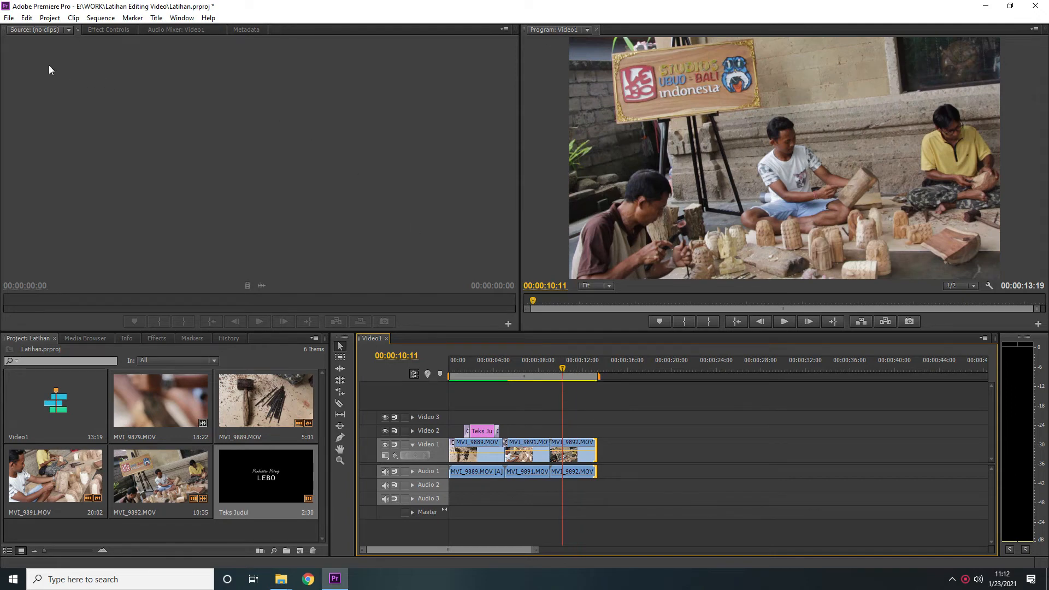
- Set up a media export of the Video1 sequence in H.264 format with the HD 720p 29.97 preset
click(9, 18)
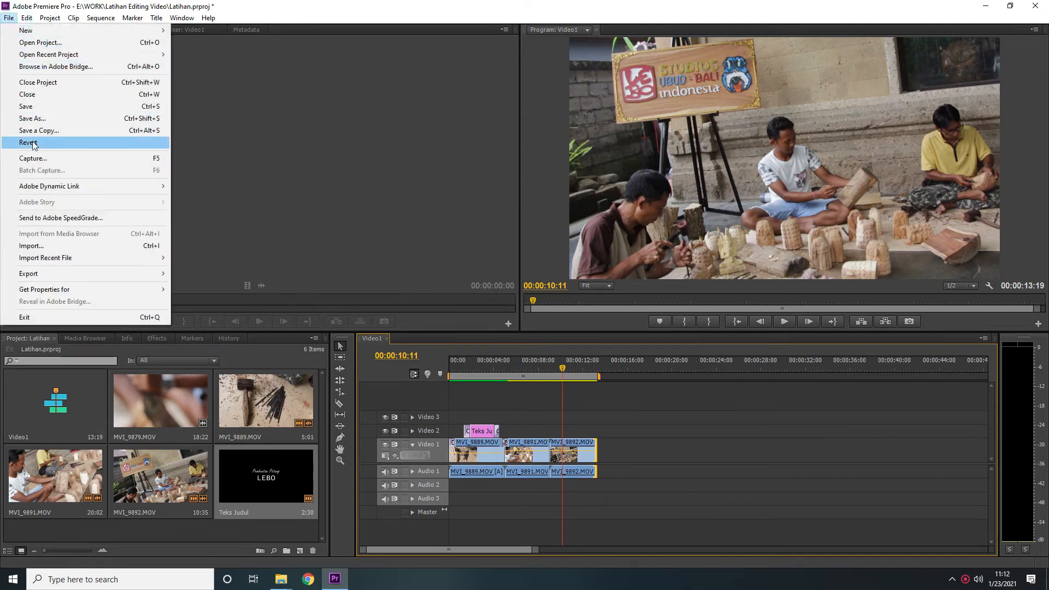
mouse_move(76, 275)
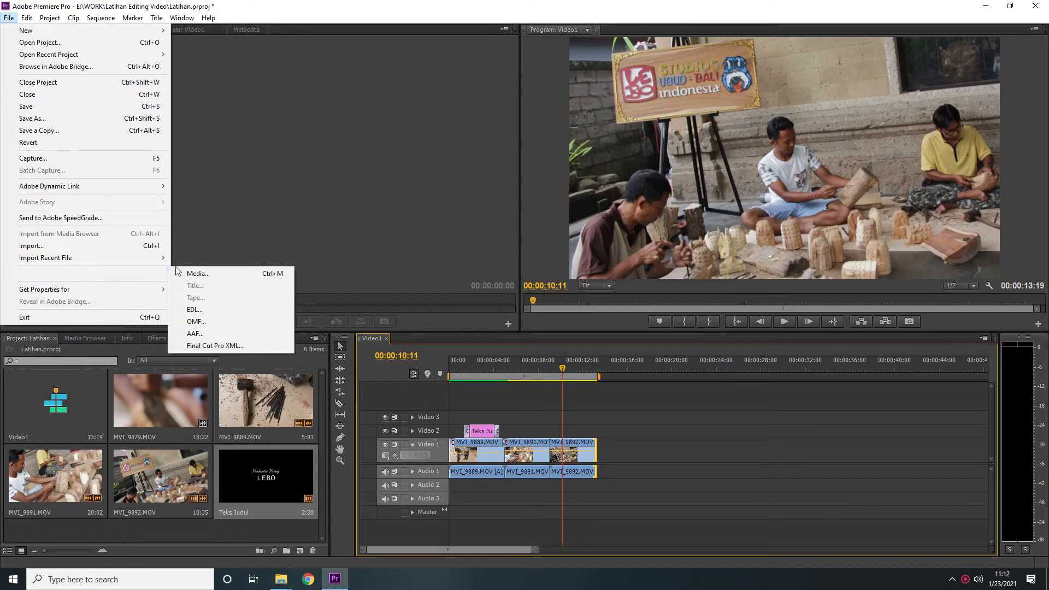
click(214, 273)
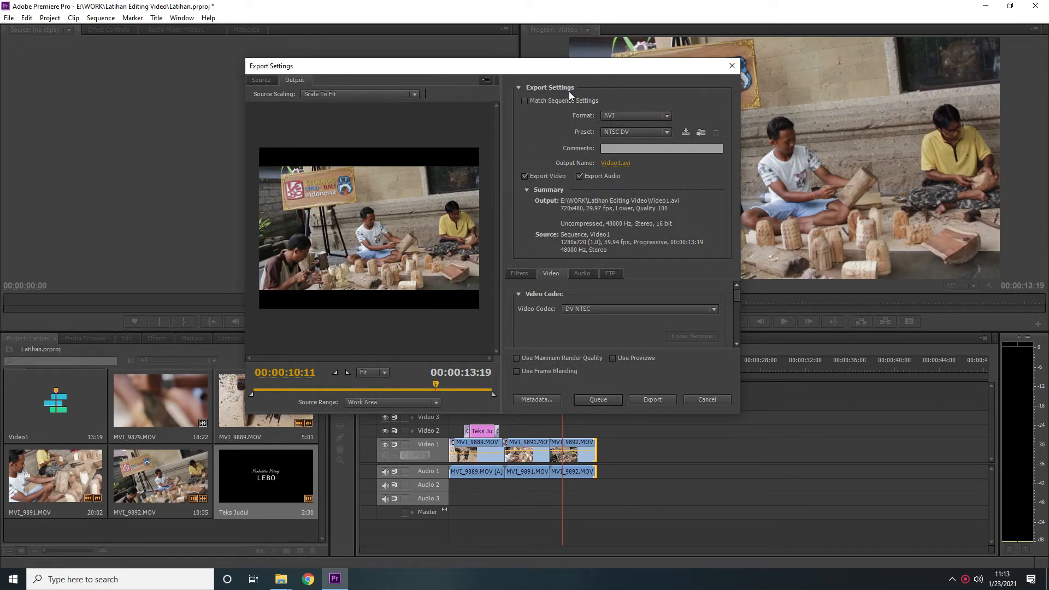
click(626, 117)
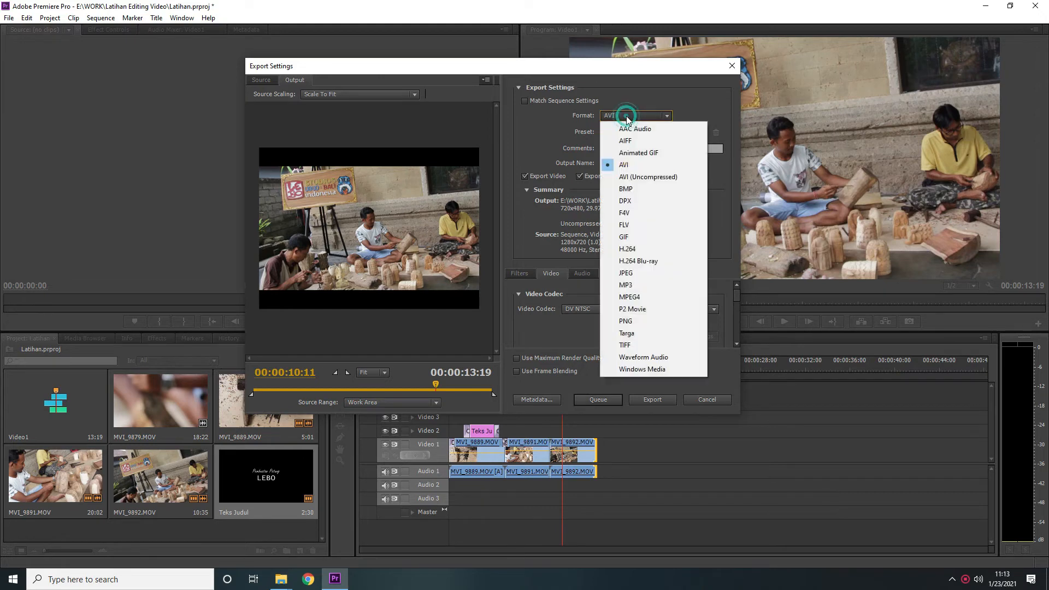
click(638, 248)
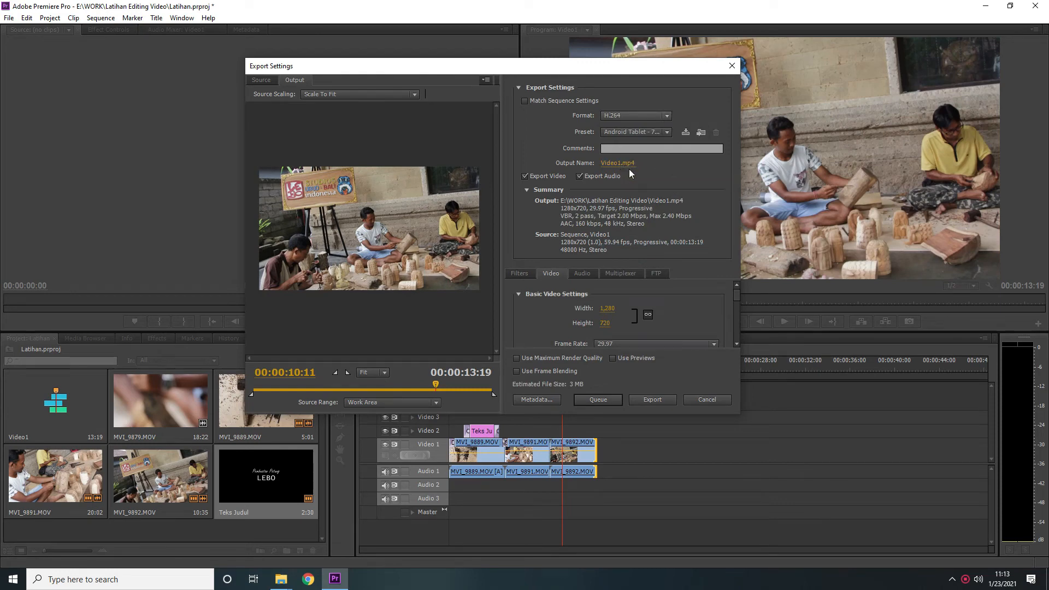
click(634, 132)
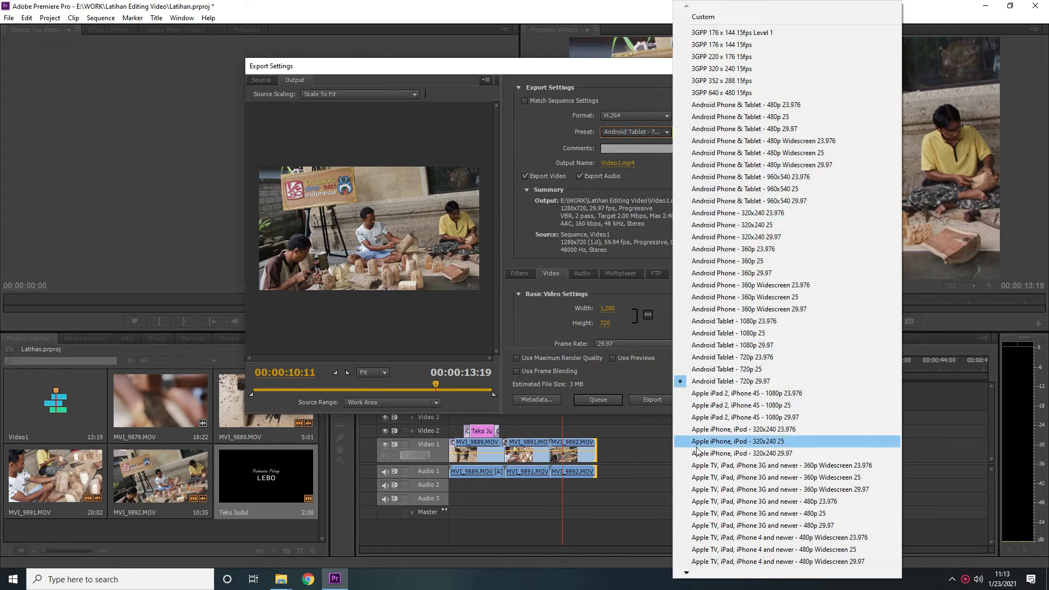
click(687, 572)
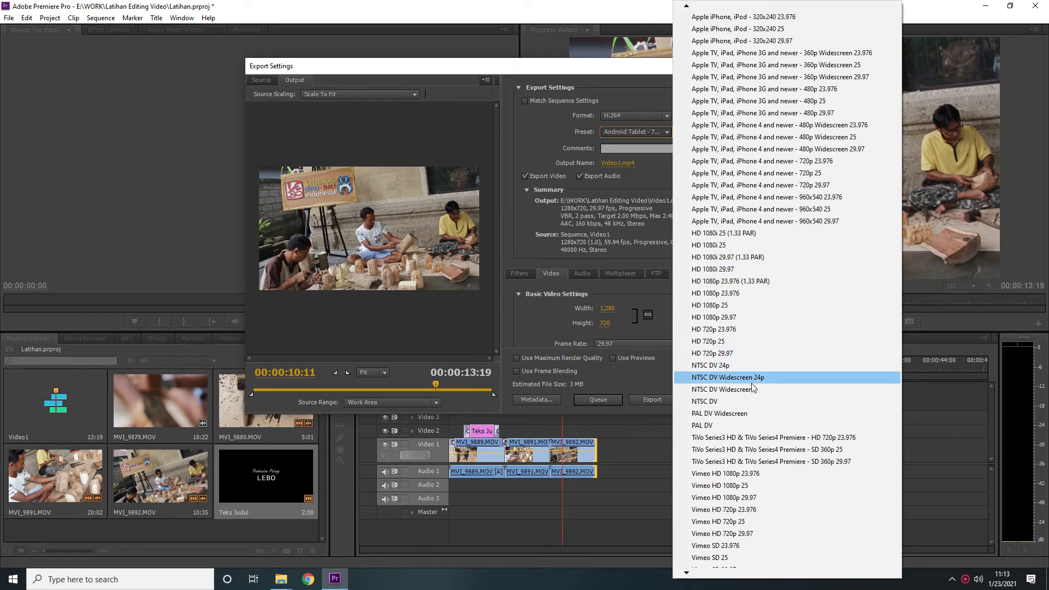
click(731, 355)
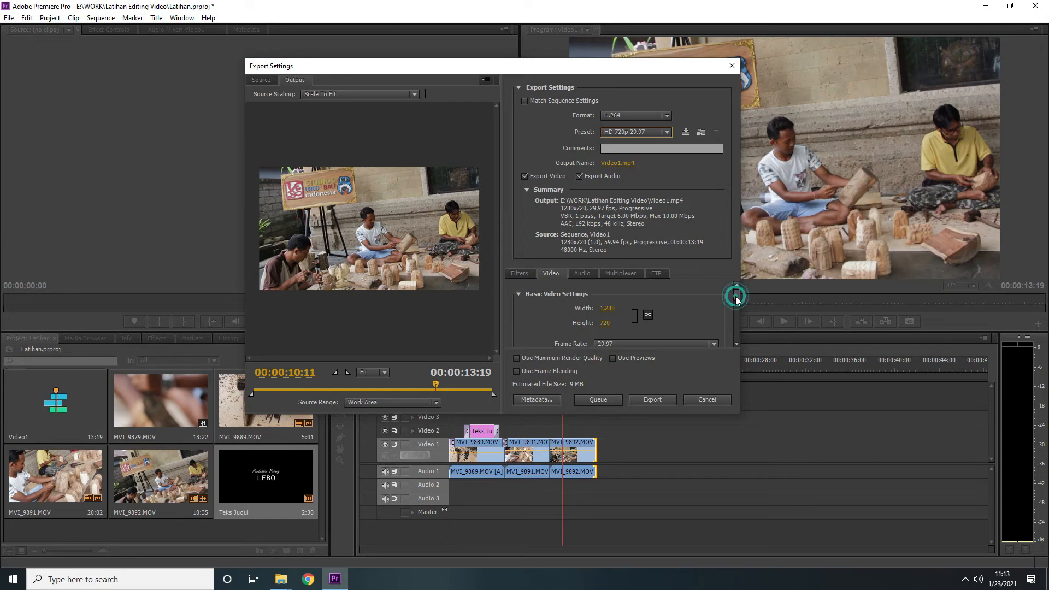
- Set the export frame rate to 30 fps in the basic video settings
drag(735, 296, 736, 303)
click(694, 313)
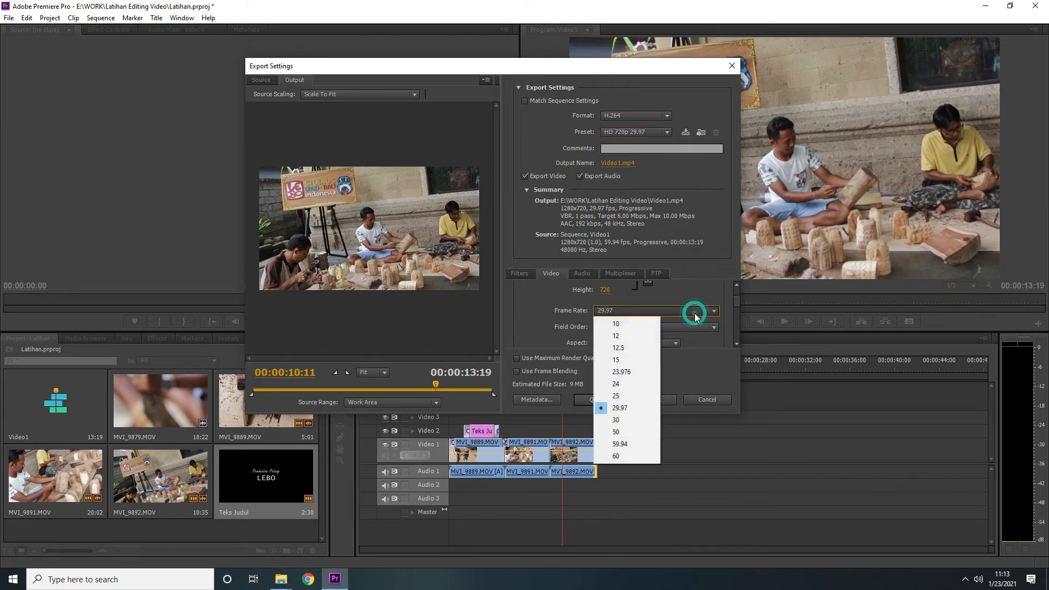
click(617, 420)
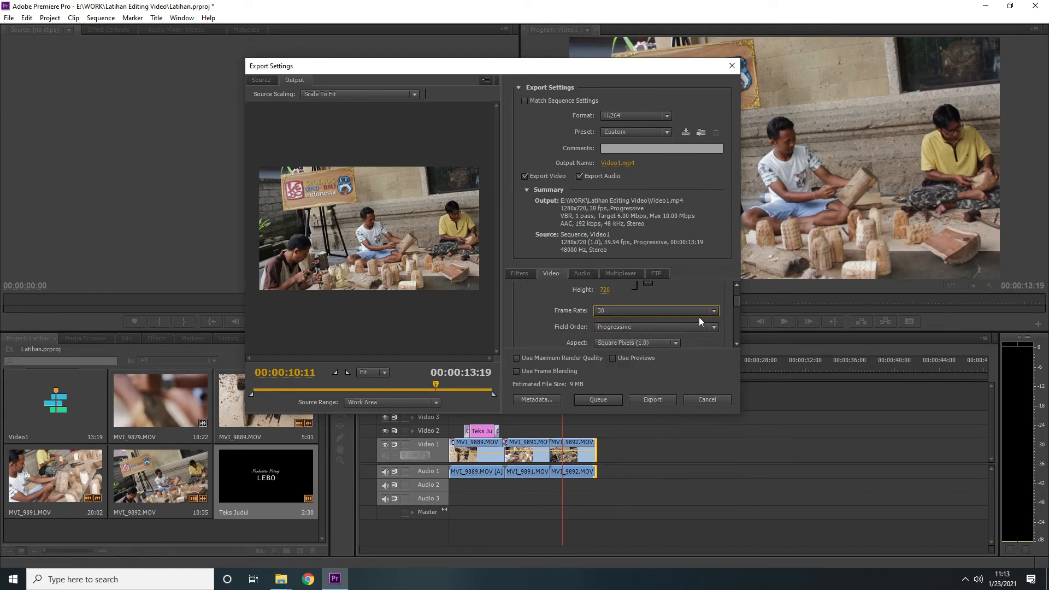
mouse_move(737, 307)
mouse_down()
mouse_move(743, 320)
mouse_move(737, 297)
mouse_up()
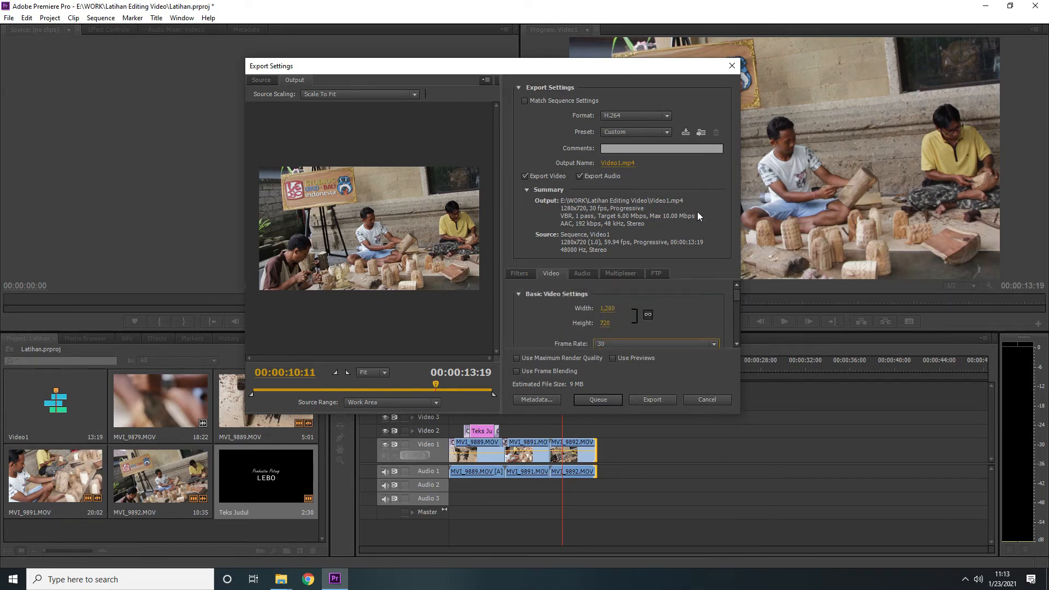
- Name the output file Vide Edit Final in the Latihan Editing Video folder and export the video
click(618, 163)
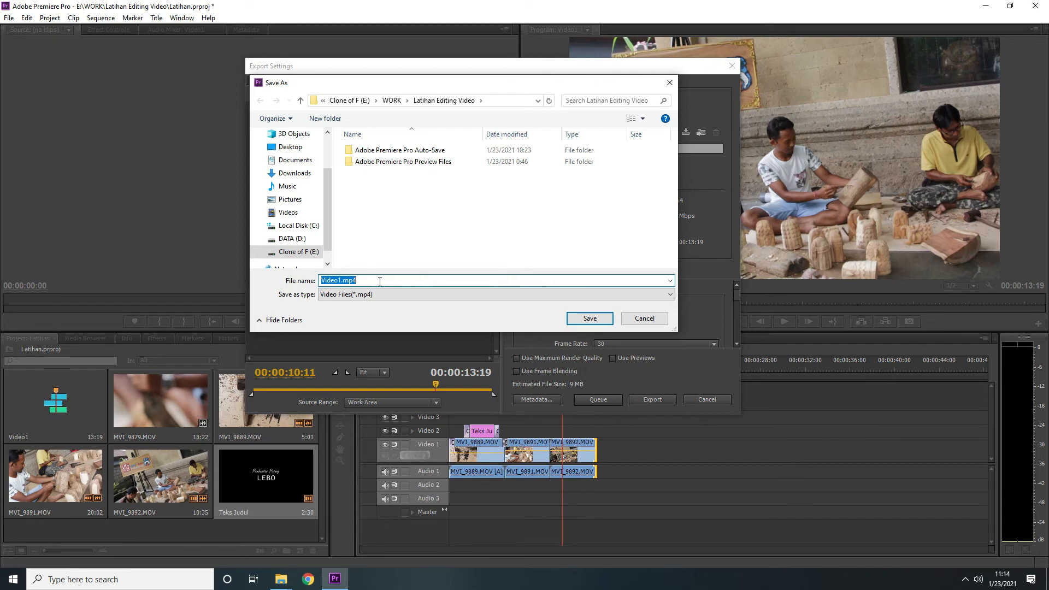
text(Vide Edit Final)
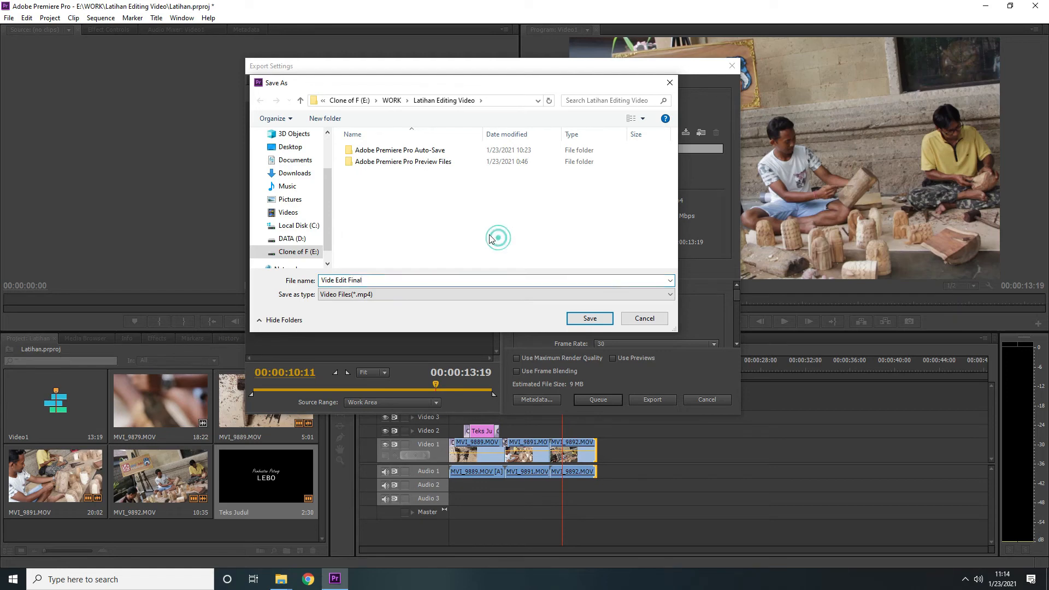
click(606, 321)
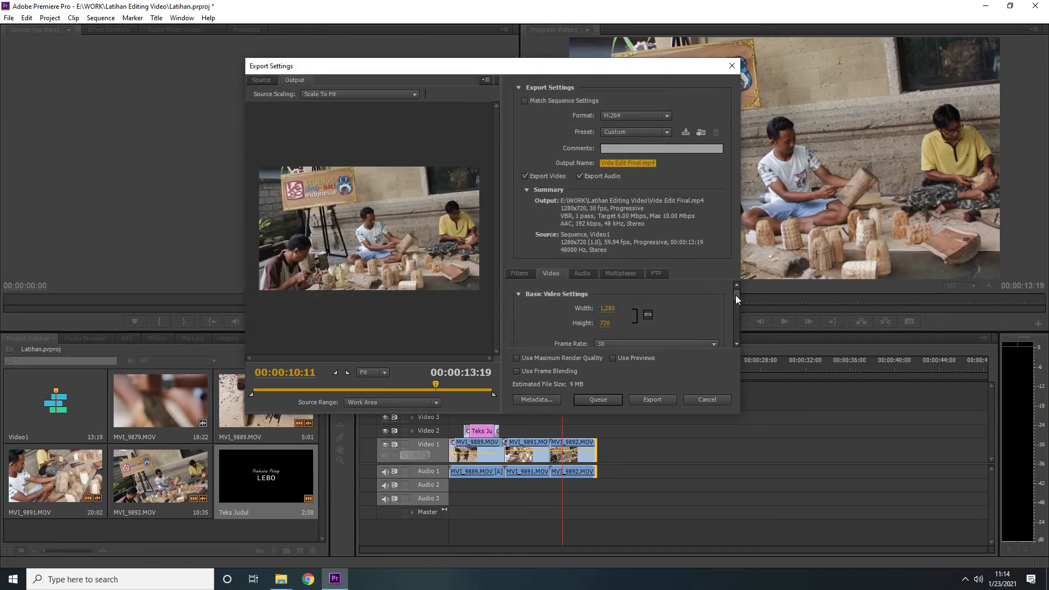
mouse_move(736, 296)
mouse_down()
mouse_move(739, 306)
mouse_move(735, 293)
mouse_up()
click(652, 400)
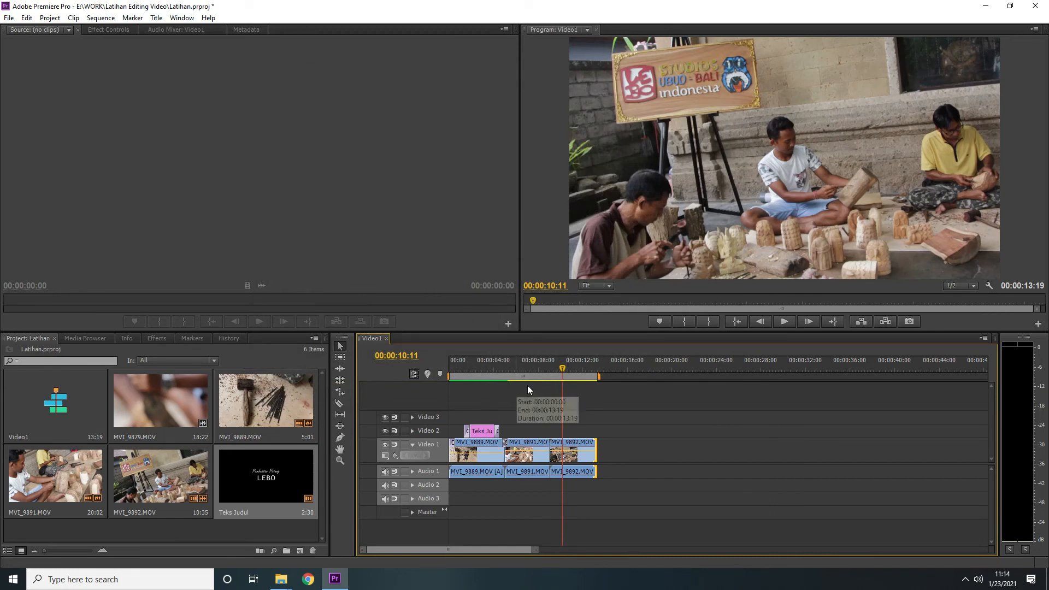
click(580, 370)
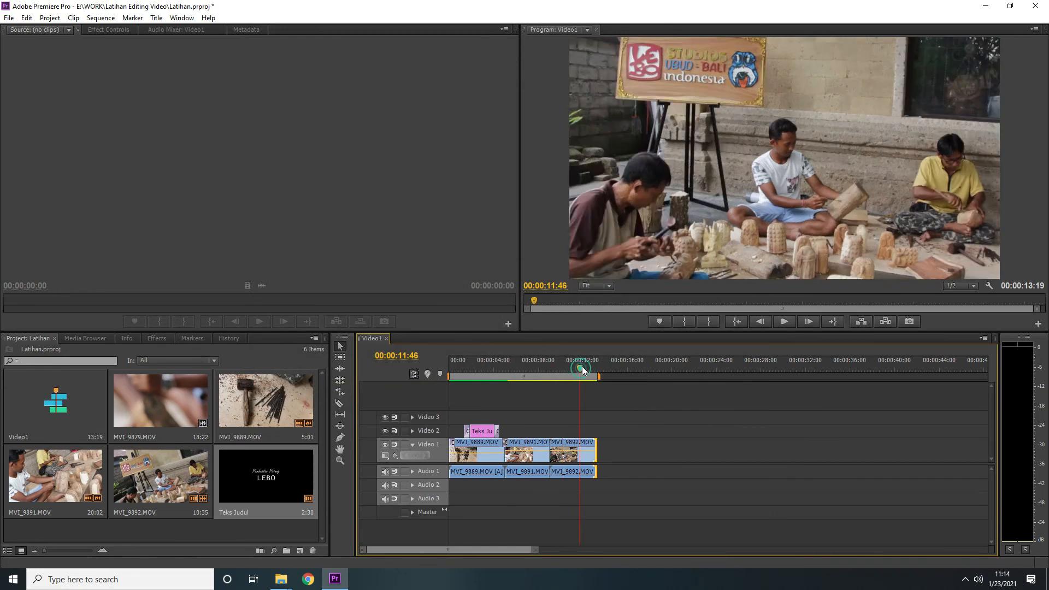
mouse_move(580, 370)
mouse_down()
mouse_move(592, 369)
mouse_move(523, 360)
mouse_move(568, 363)
mouse_up()
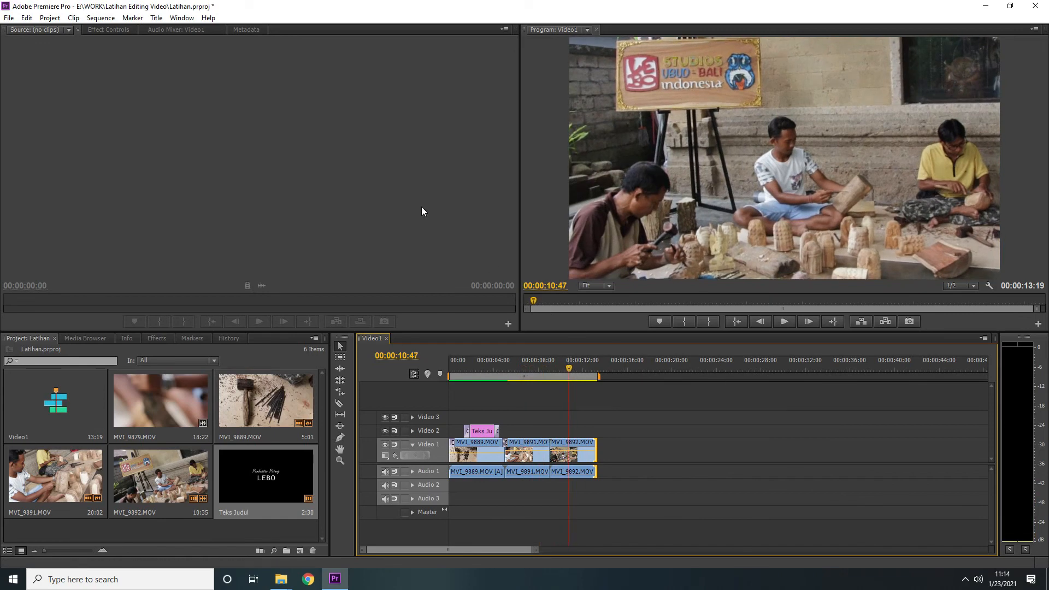
- Switch to File Explorer and open the Latihan Editing Video folder inside the WORK folder
mouse_move(276, 586)
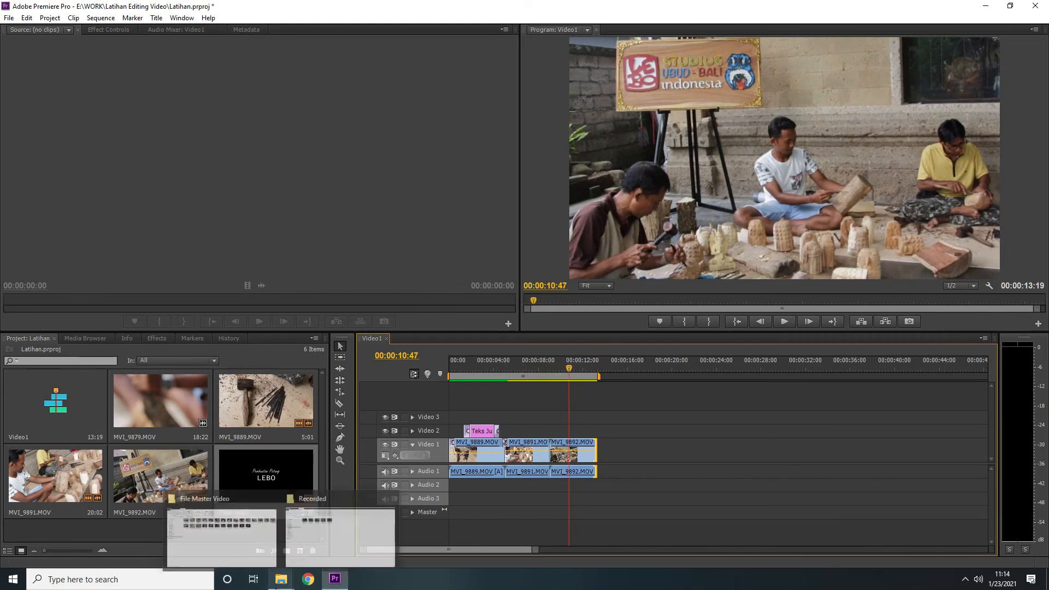
click(245, 538)
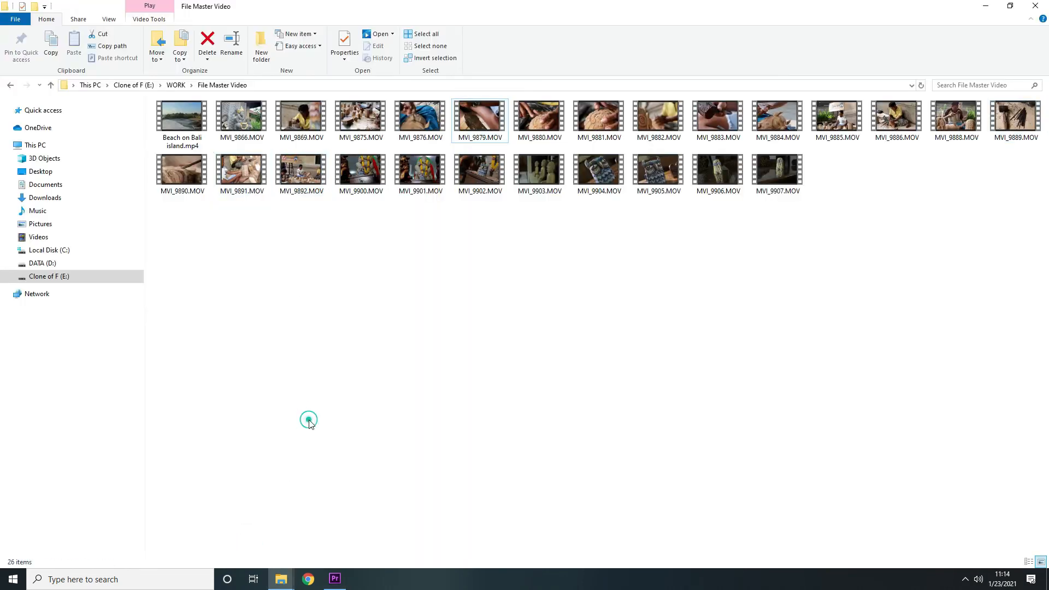
click(51, 85)
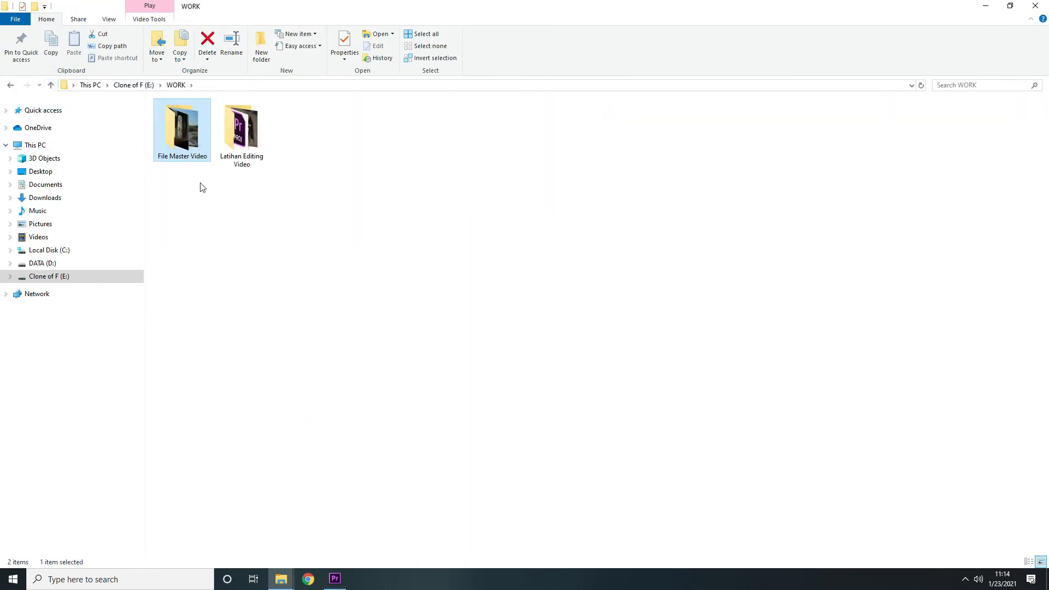
click(233, 142)
double_click(233, 141)
- Play the exported Vide Edit Final.mp4 to check it, and return to Adobe Premiere Pro after closing the player
click(365, 145)
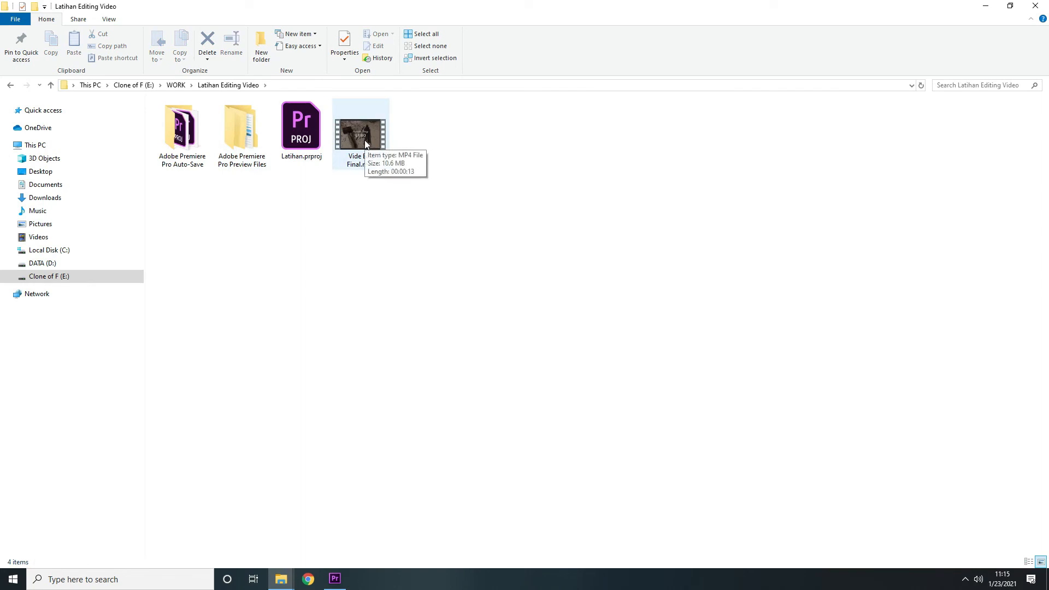
double_click(364, 145)
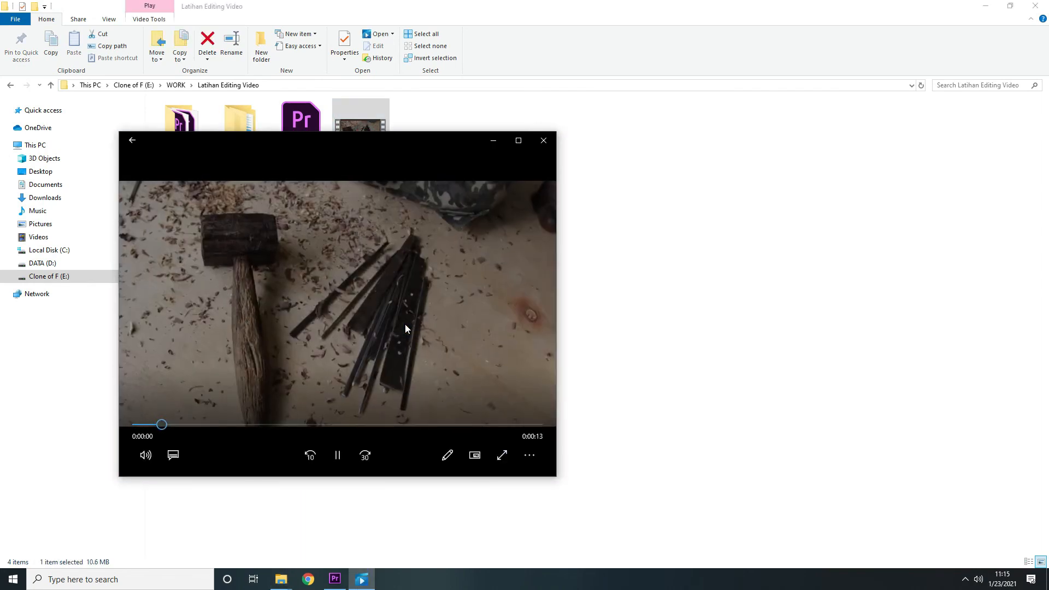
drag(396, 146, 595, 152)
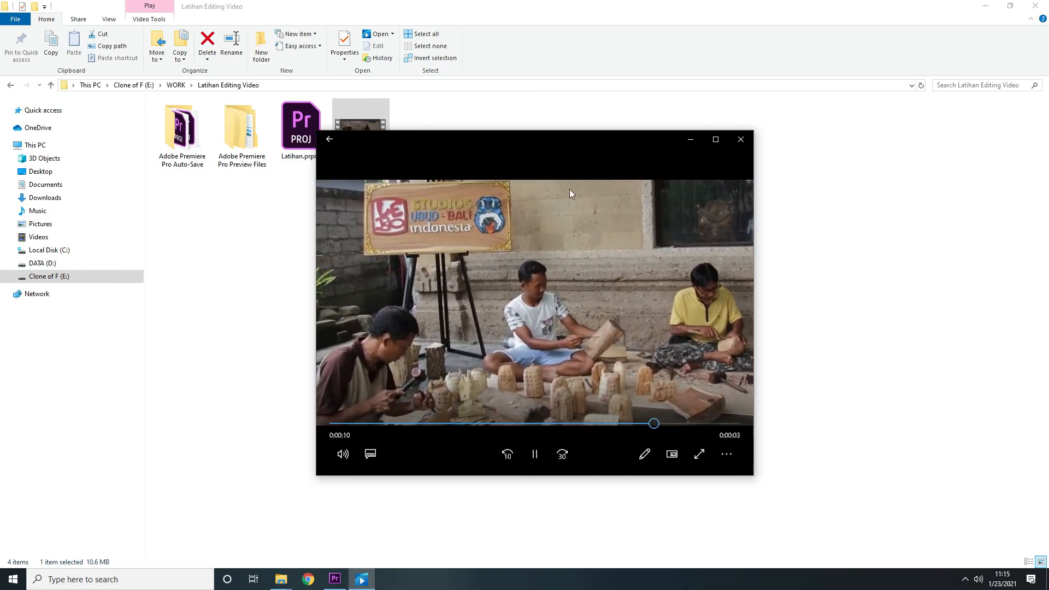
click(741, 143)
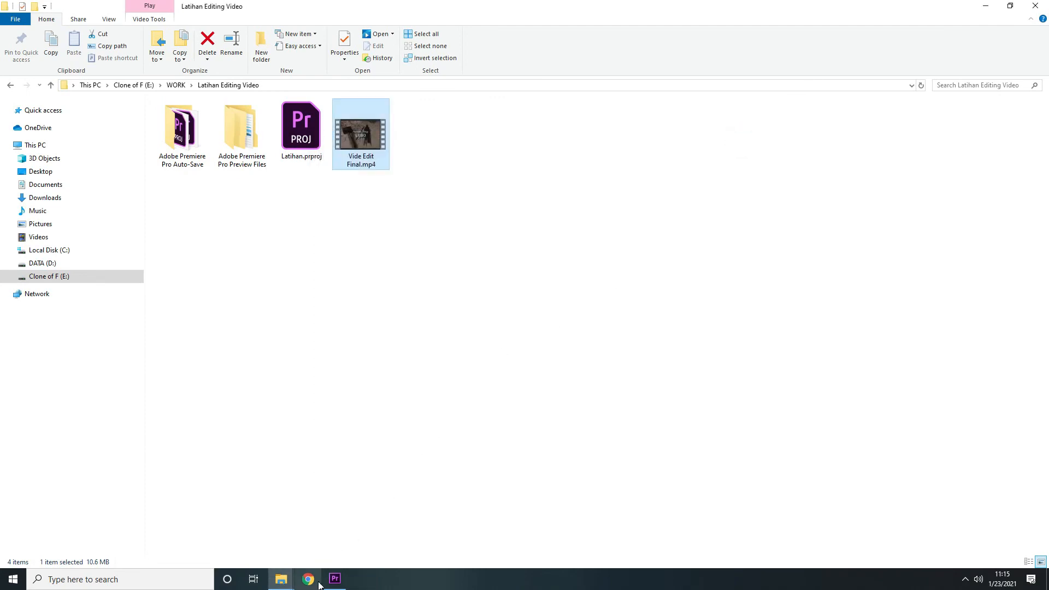
click(335, 578)
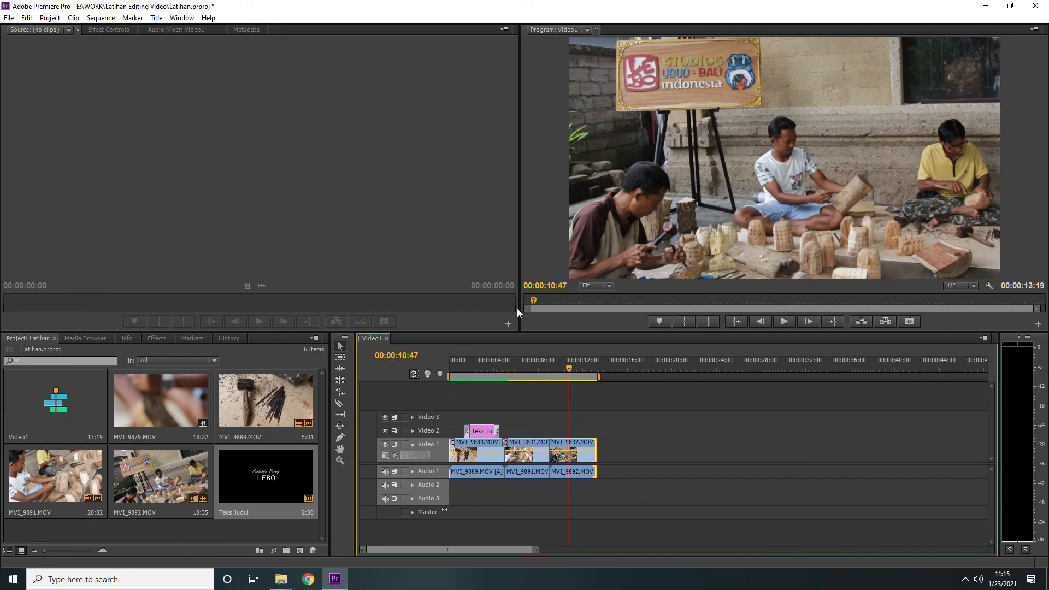
click(526, 367)
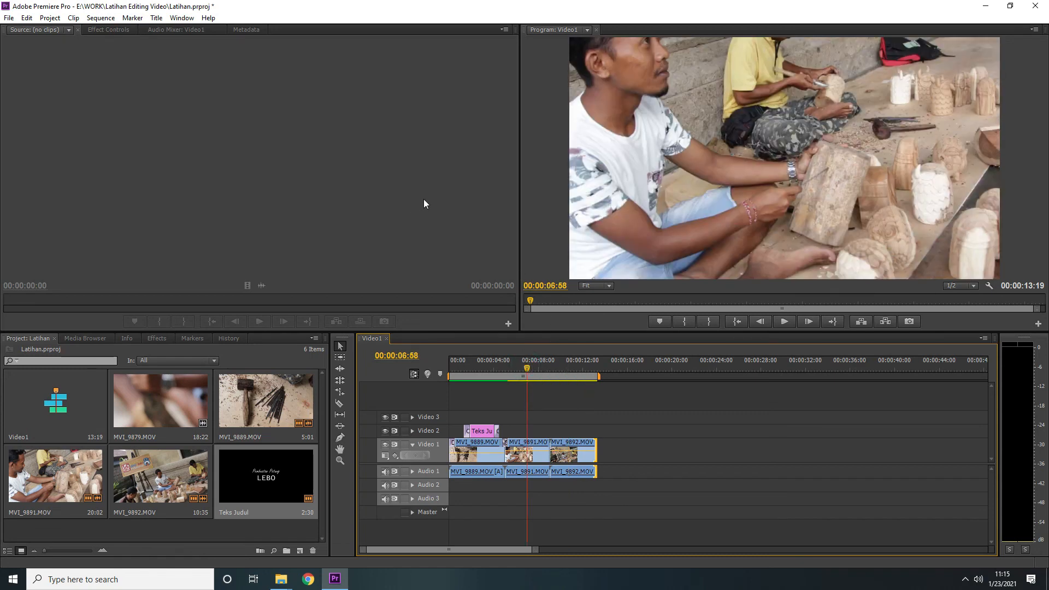
click(474, 491)
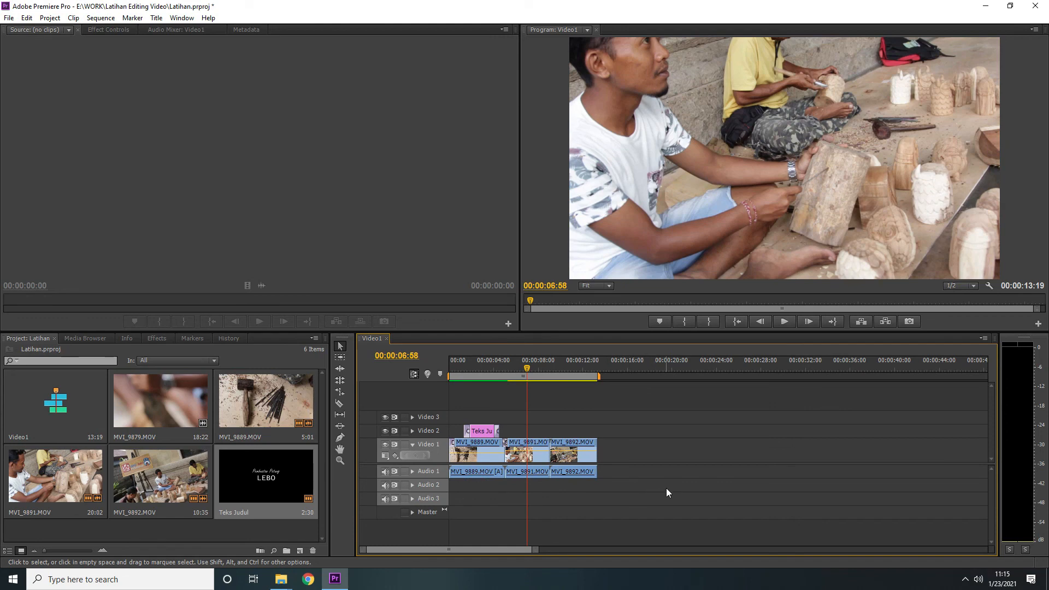
click(407, 204)
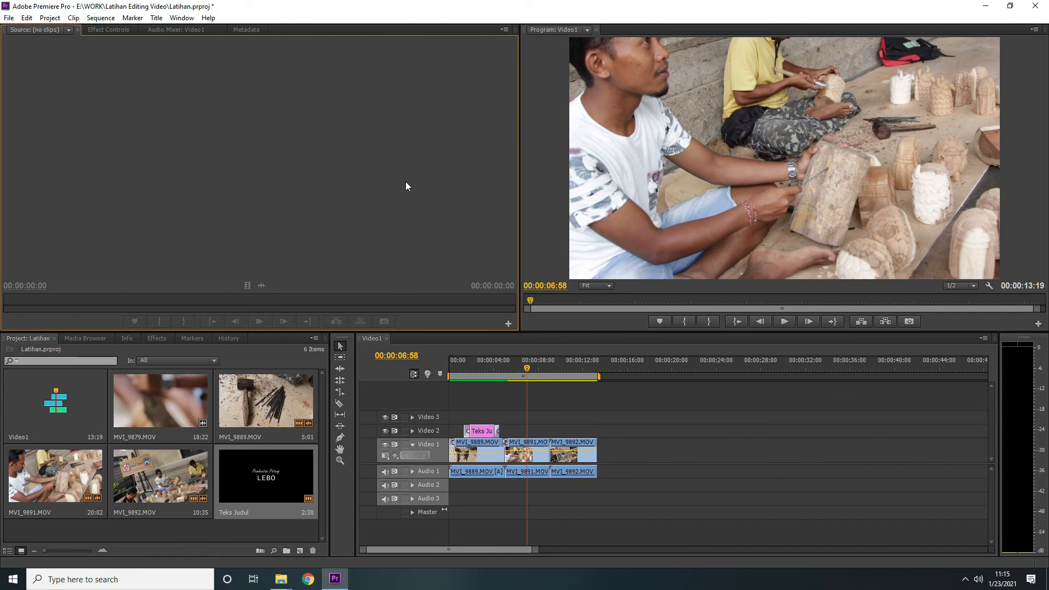
click(549, 202)
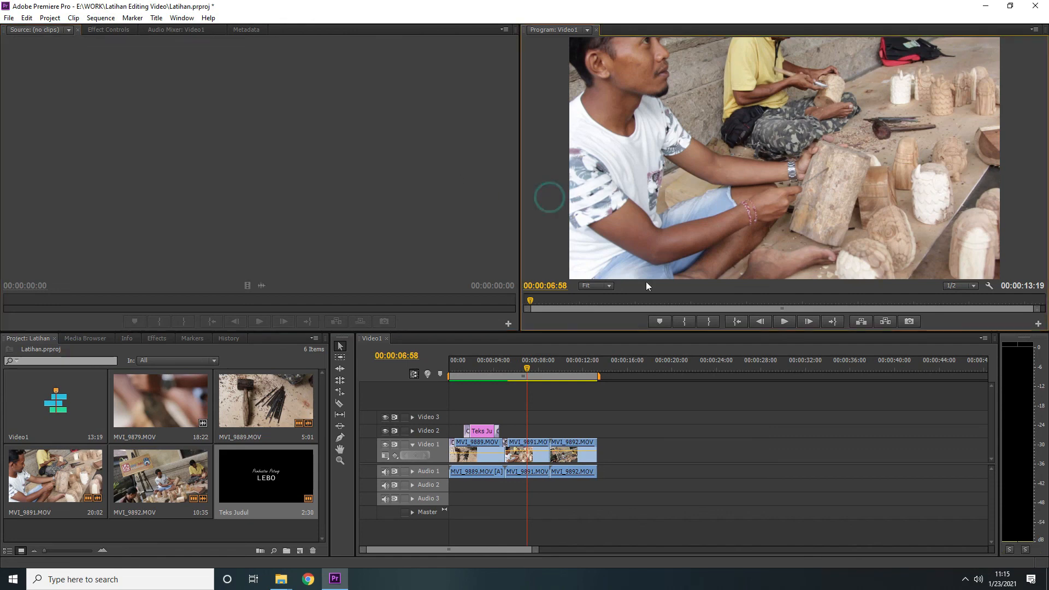
click(557, 366)
click(573, 366)
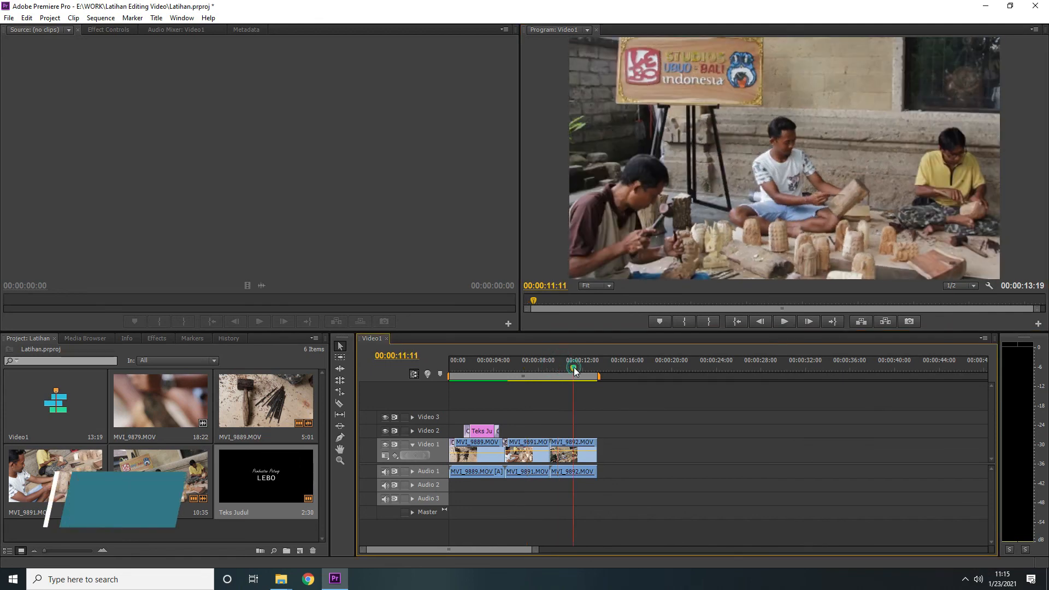
click(530, 365)
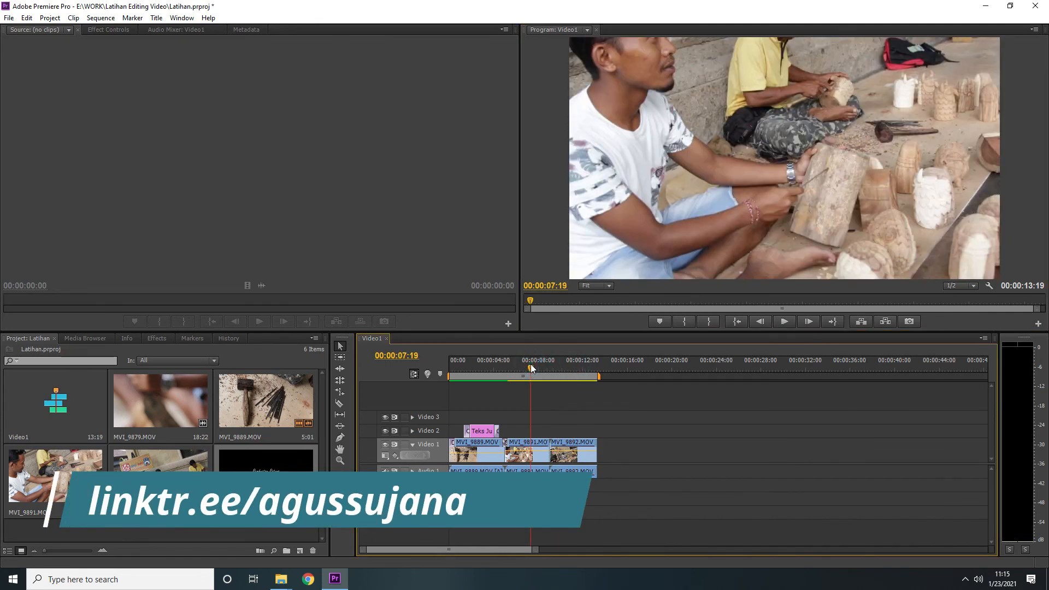